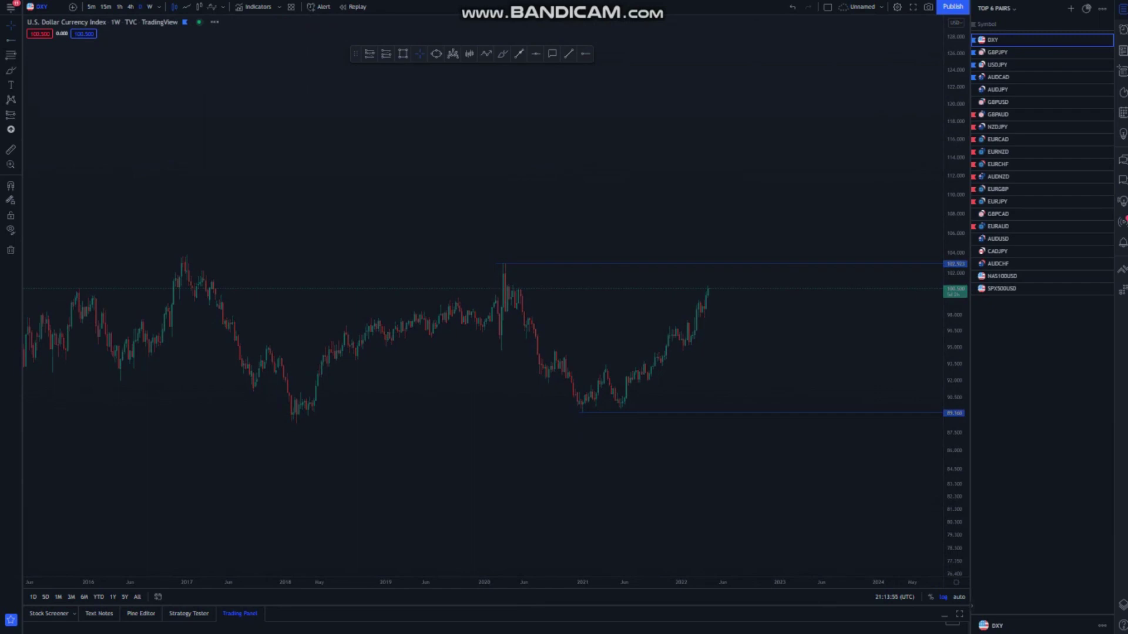
Switch the DXY chart to the daily timeframe and place a horizontal ray at about 100.801 on the spring 2020 highs
key("1")
key("d")
key("Return")
left_click_drag(955, 482, 953, 317)
scroll(522, 327, "down", 3)
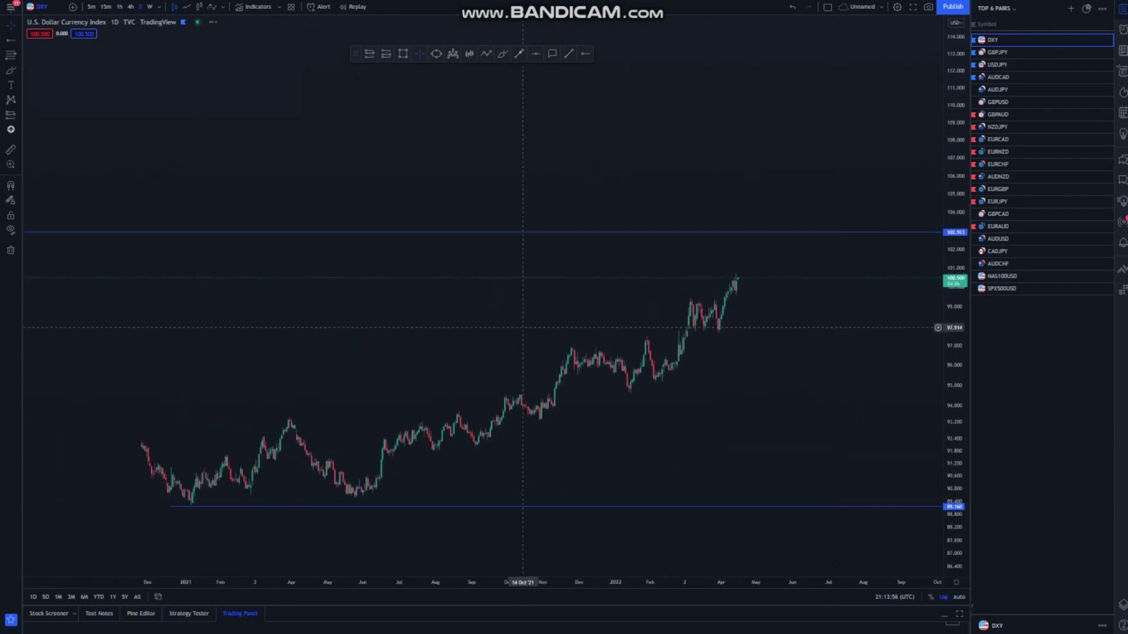
left_click_drag(242, 326, 622, 186)
left_click_drag(578, 228, 478, 228)
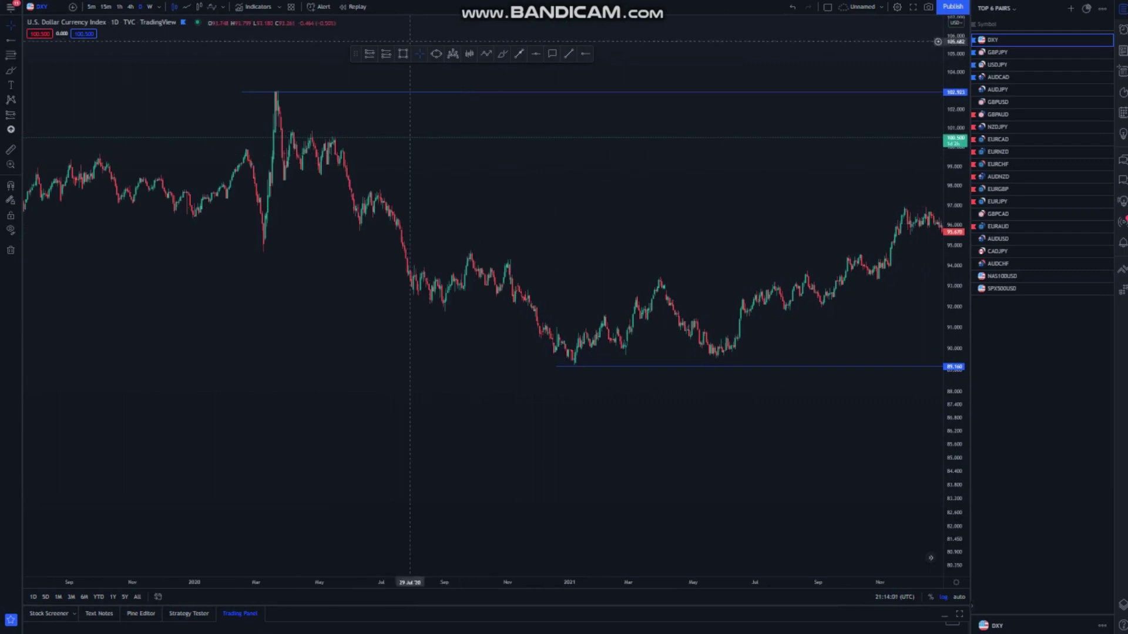
left_click(306, 132)
scroll(528, 118, "right", 3)
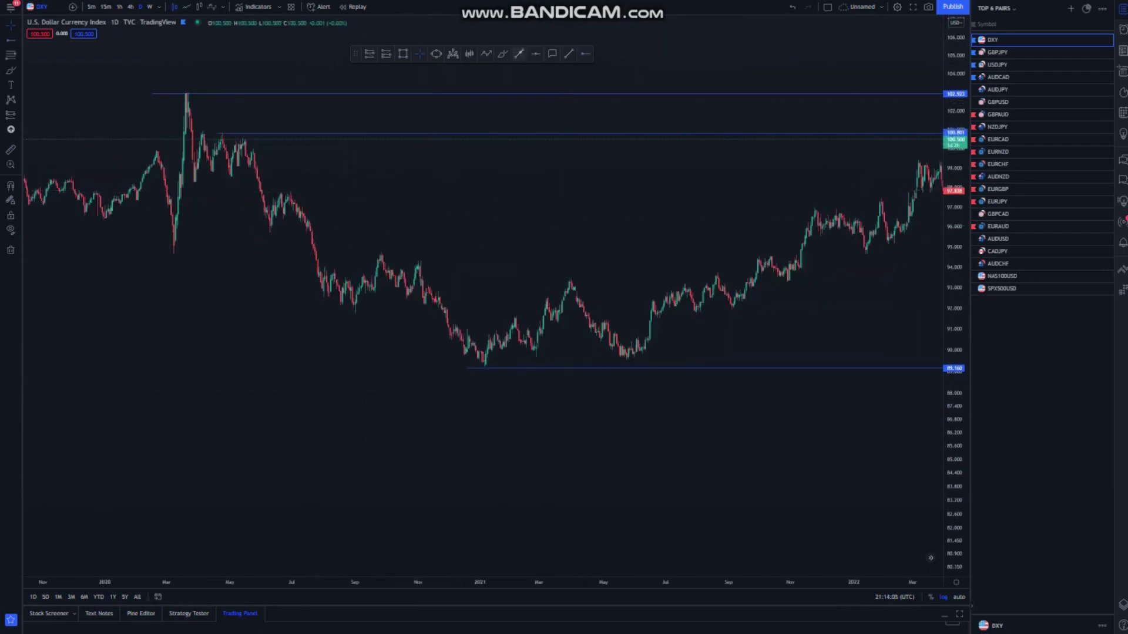
Brush freehand marks over the drop from the 2020 peak, circle the consolidation below it, and remove the marks
left_click(502, 54)
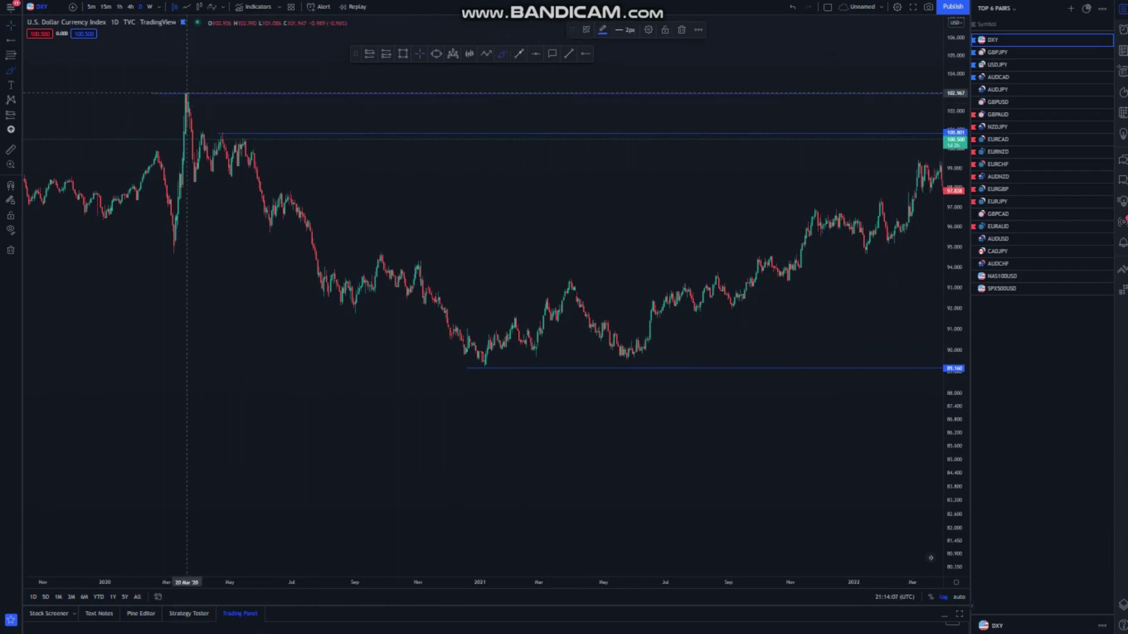
left_click_drag(202, 165, 222, 153)
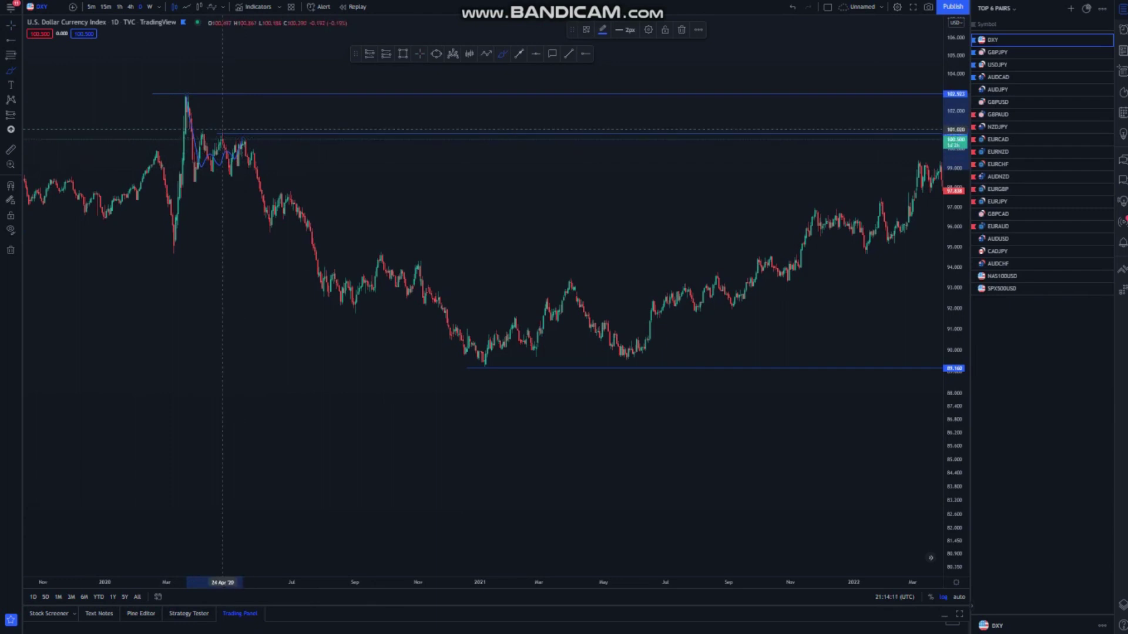
mouse_move(231, 127)
left_mouse_down()
mouse_move(197, 138)
mouse_move(208, 173)
mouse_move(247, 151)
left_mouse_up()
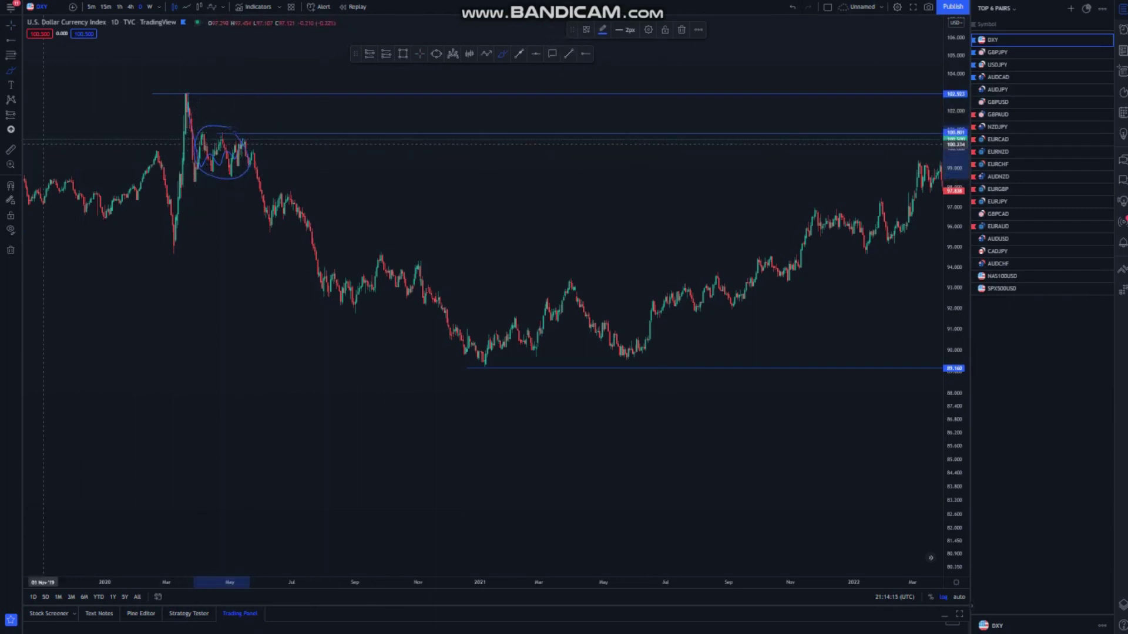
key("Delete")
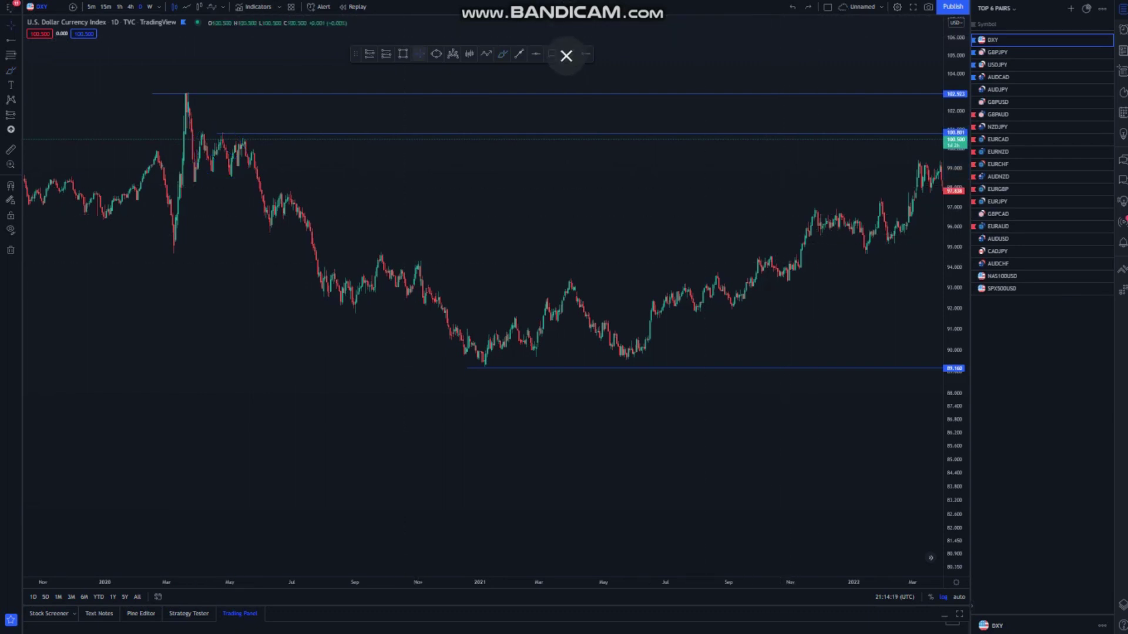
Draw a trend line above the 2022 highs, from about 97.4 in late January to about 101.2 in early April
left_click_drag(568, 185, 294, 176)
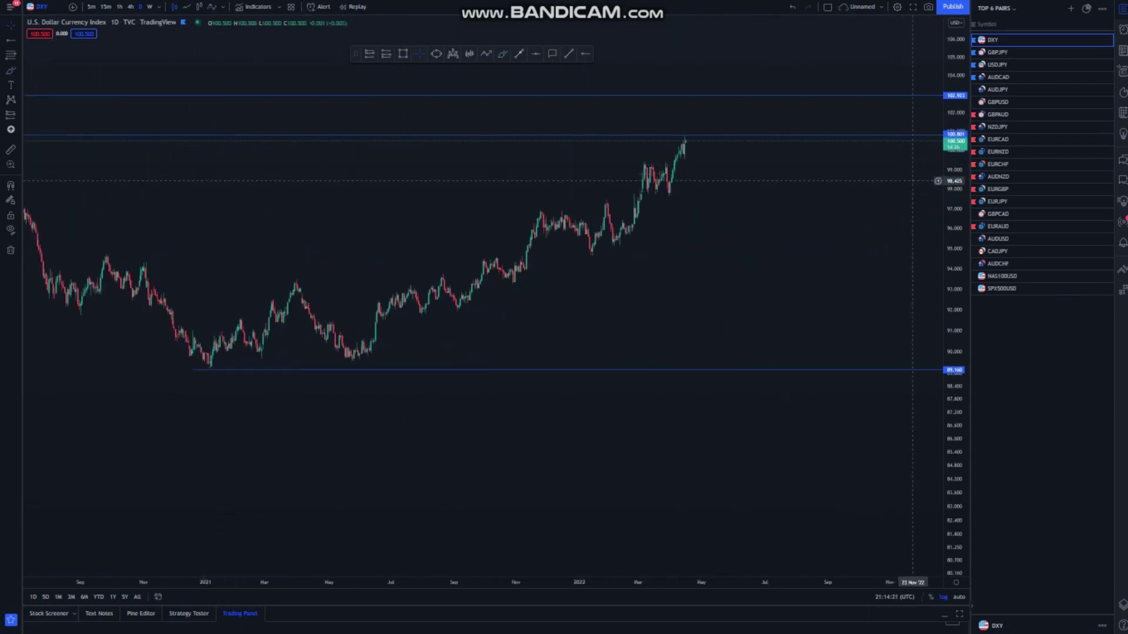
left_click_drag(954, 235, 954, 311)
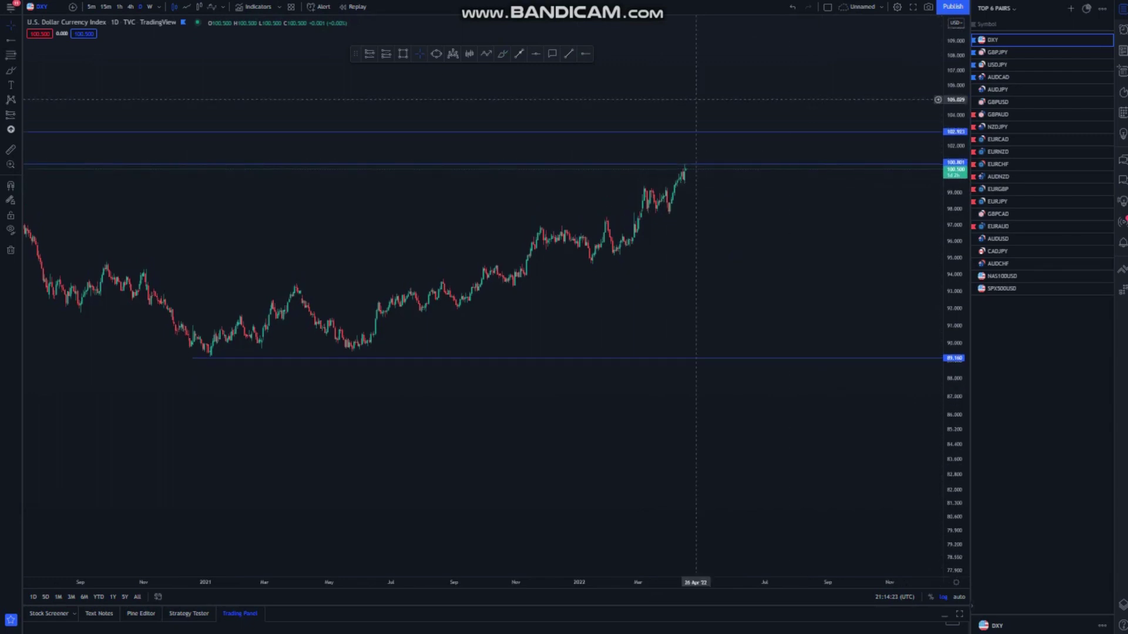
left_click(603, 219)
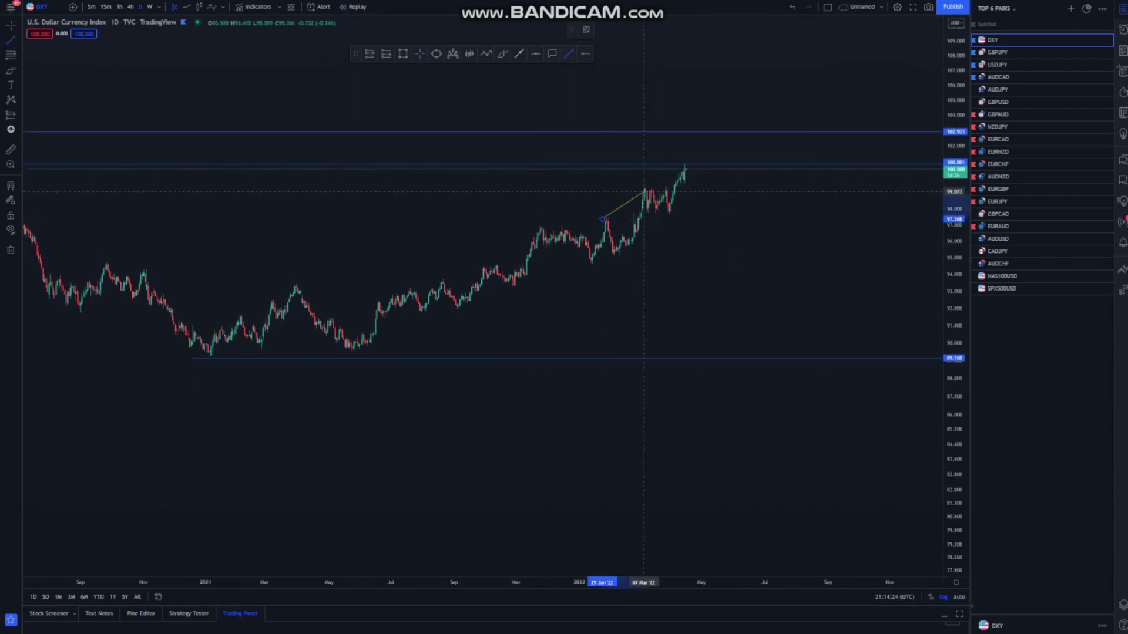
left_click(678, 158)
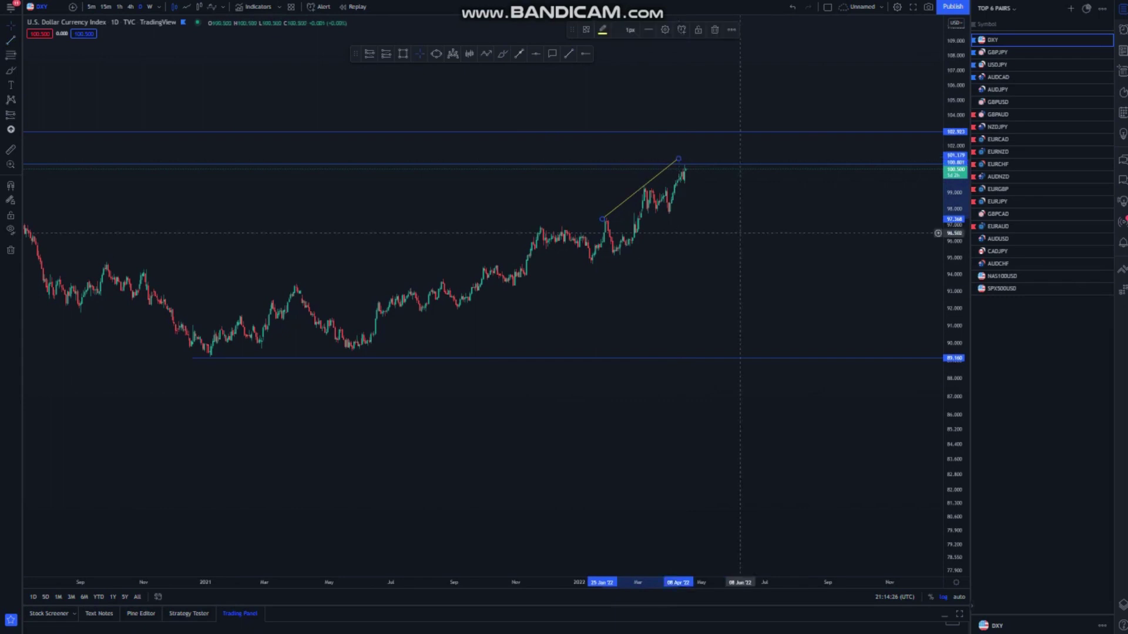
Draw a lower channel trend line under the 2022 lows, from about 95 in early February to about 99.4 in early May
left_click(614, 257)
left_click(702, 186)
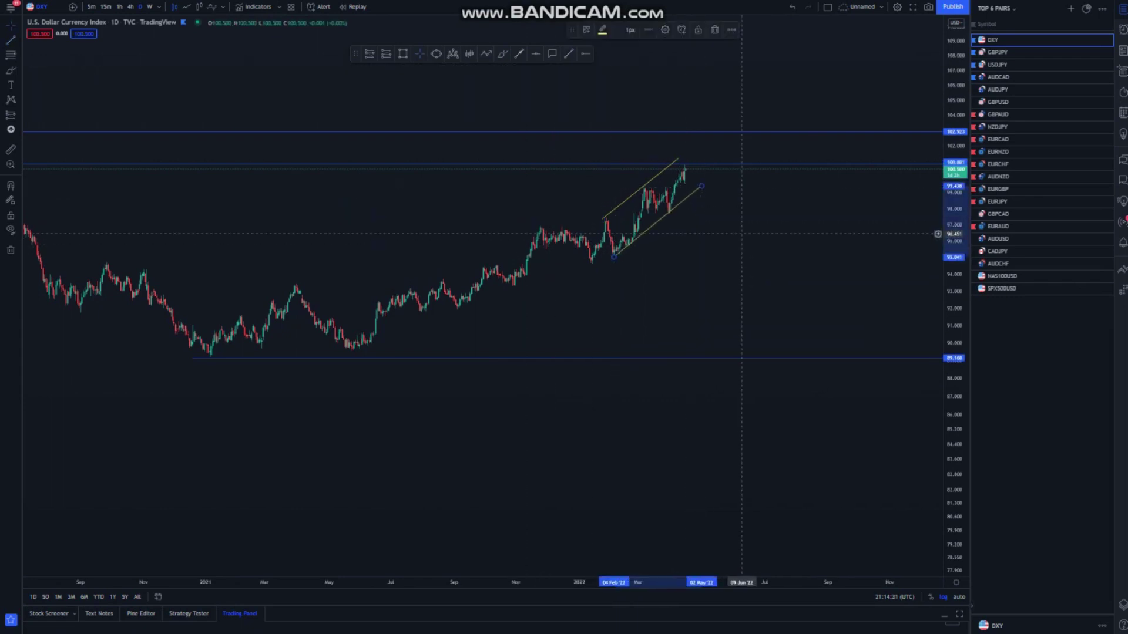
left_click(741, 234)
left_click_drag(614, 256, 616, 260)
left_click(666, 254)
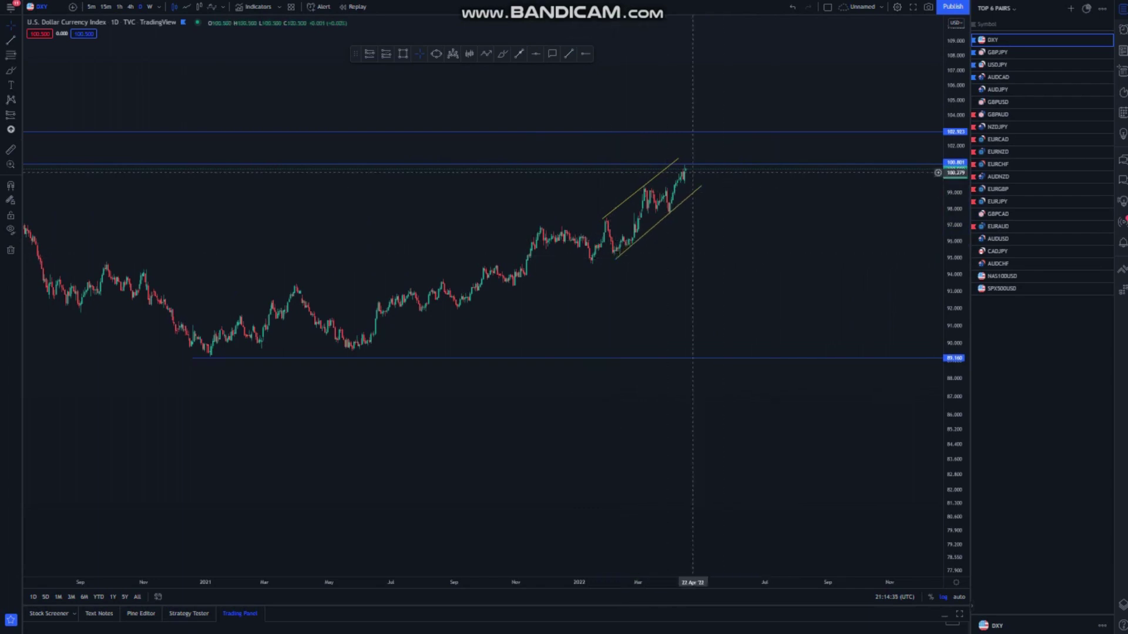
Switch to the 4-hour timeframe and move the upper trend line's start to about 97.4 on 27 Jan '22
left_click(131, 7)
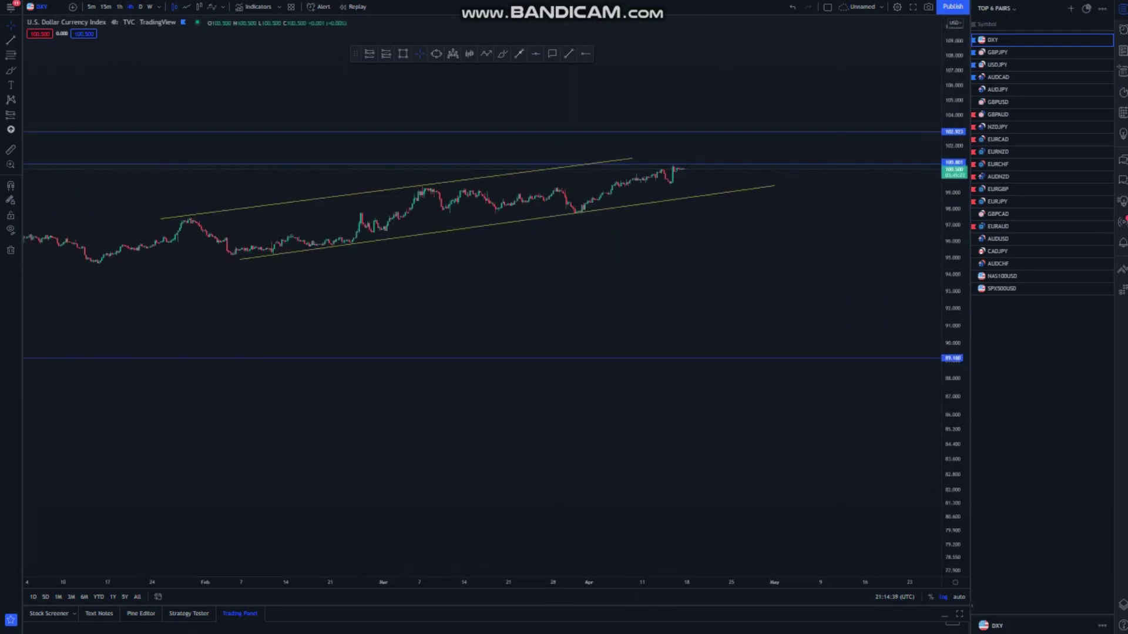
left_click_drag(570, 250, 570, 338)
scroll(572, 337, "down", 1)
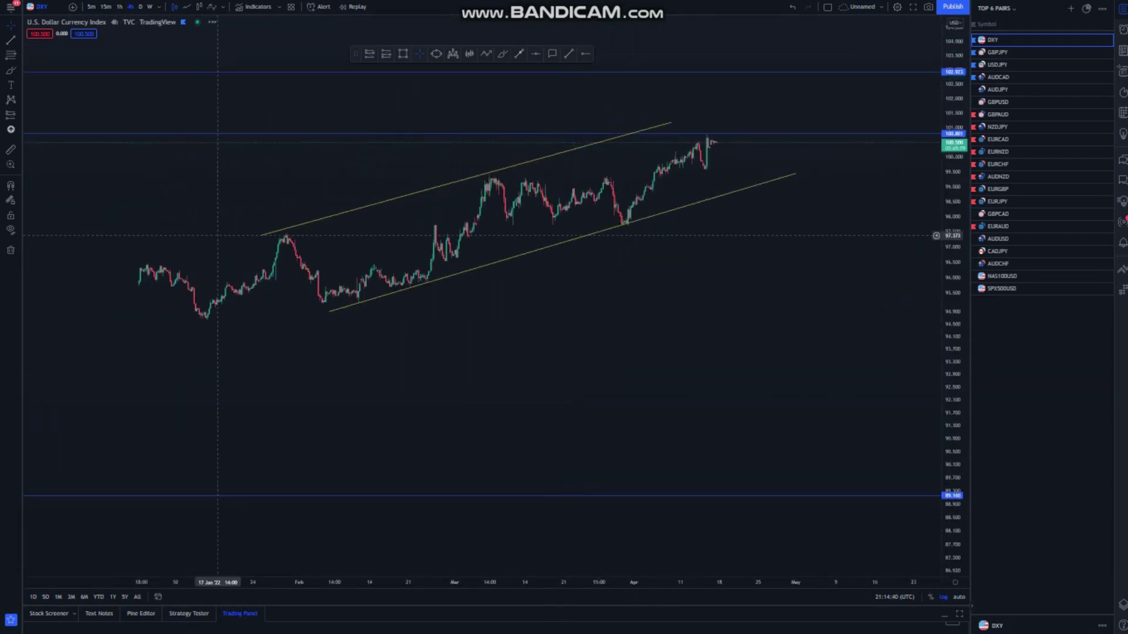
left_click_drag(260, 235, 280, 235)
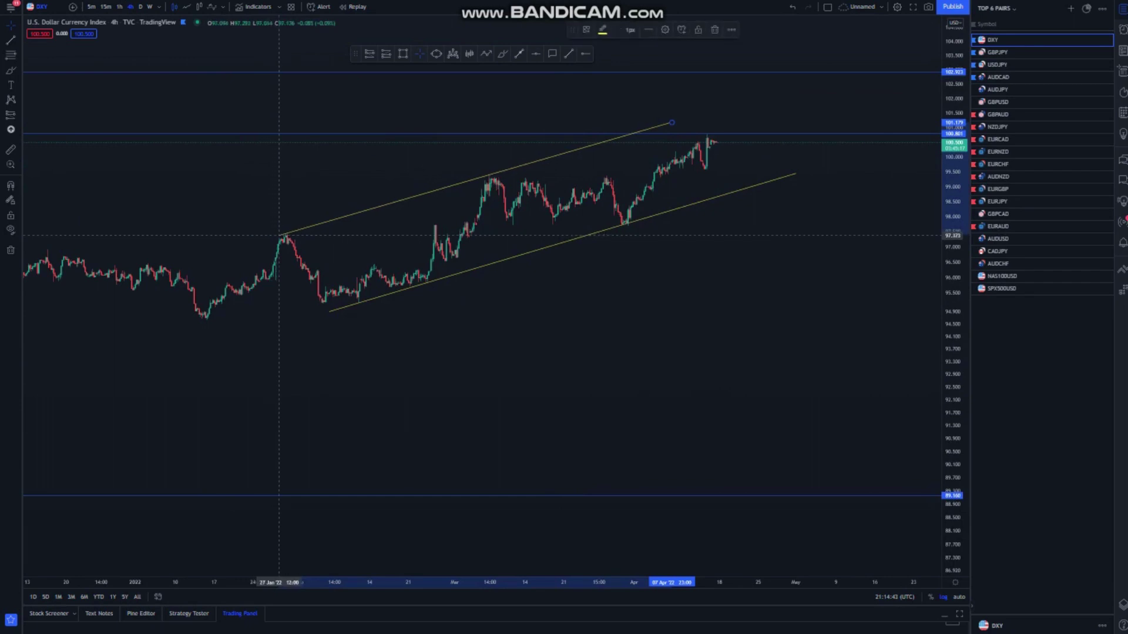
Brush freehand marks on the channel's highs and swings, and undo them all
left_click(503, 54)
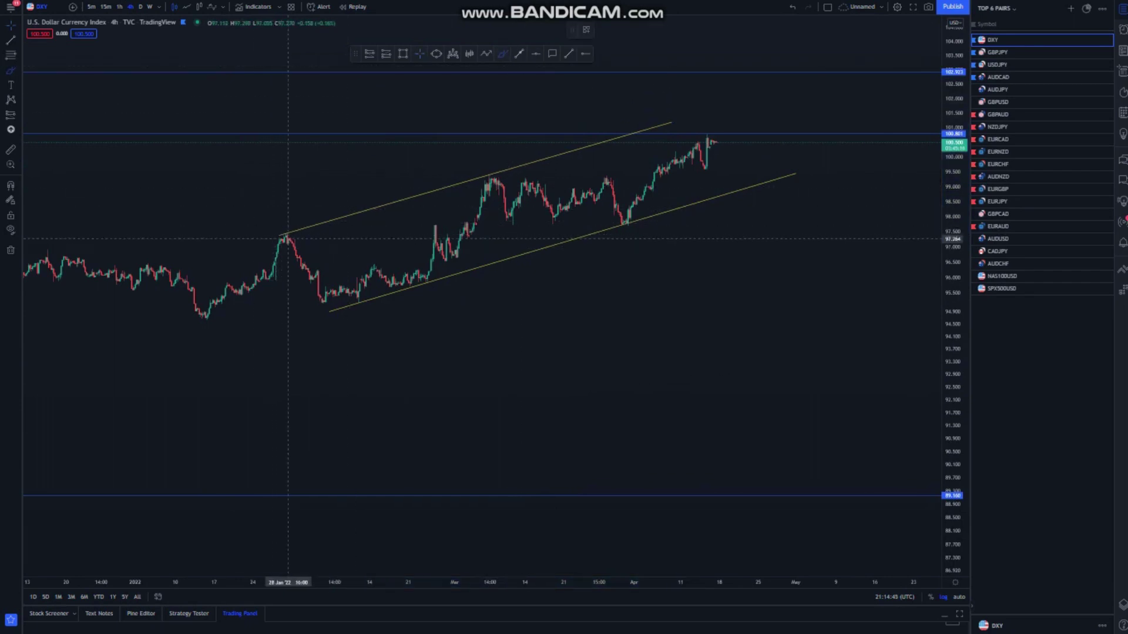
mouse_move(493, 163)
left_mouse_down()
mouse_move(486, 184)
mouse_move(662, 192)
left_mouse_up()
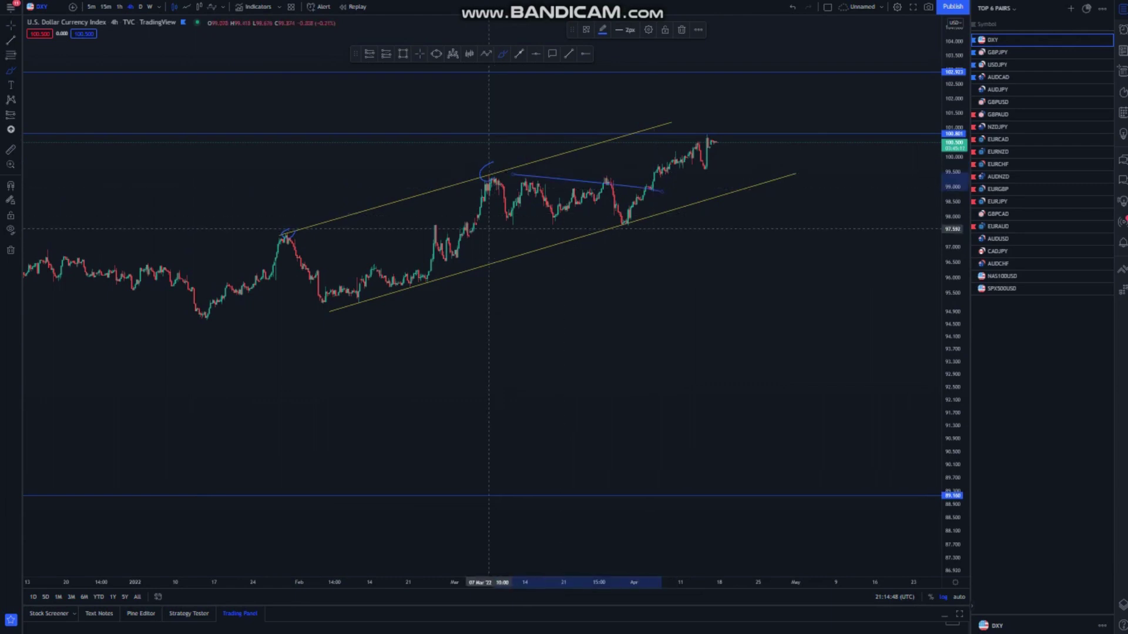
mouse_move(504, 228)
left_mouse_down()
mouse_move(619, 227)
mouse_move(695, 142)
mouse_move(665, 122)
mouse_move(678, 125)
mouse_move(730, 252)
mouse_move(752, 267)
left_mouse_up()
key("ctrl+z")
key("ctrl+z")
key("ctrl+z")
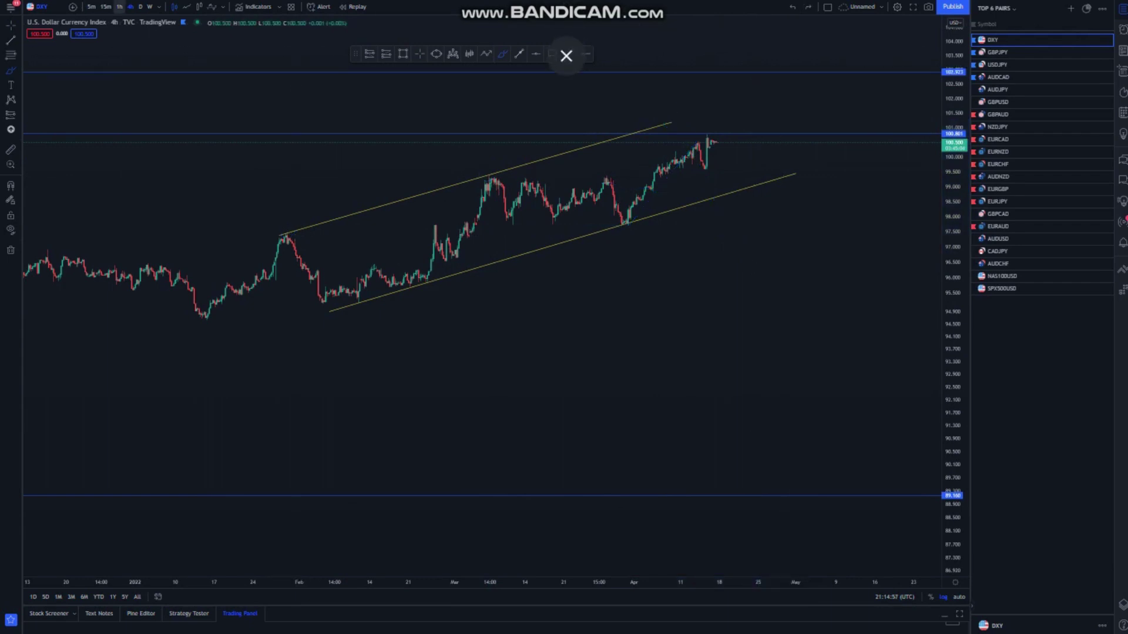
On the 1-hour timeframe, extend the upper channel line to about 101.6 on 14 Apr '22 and shift the lower line's end slightly down
left_click(119, 7)
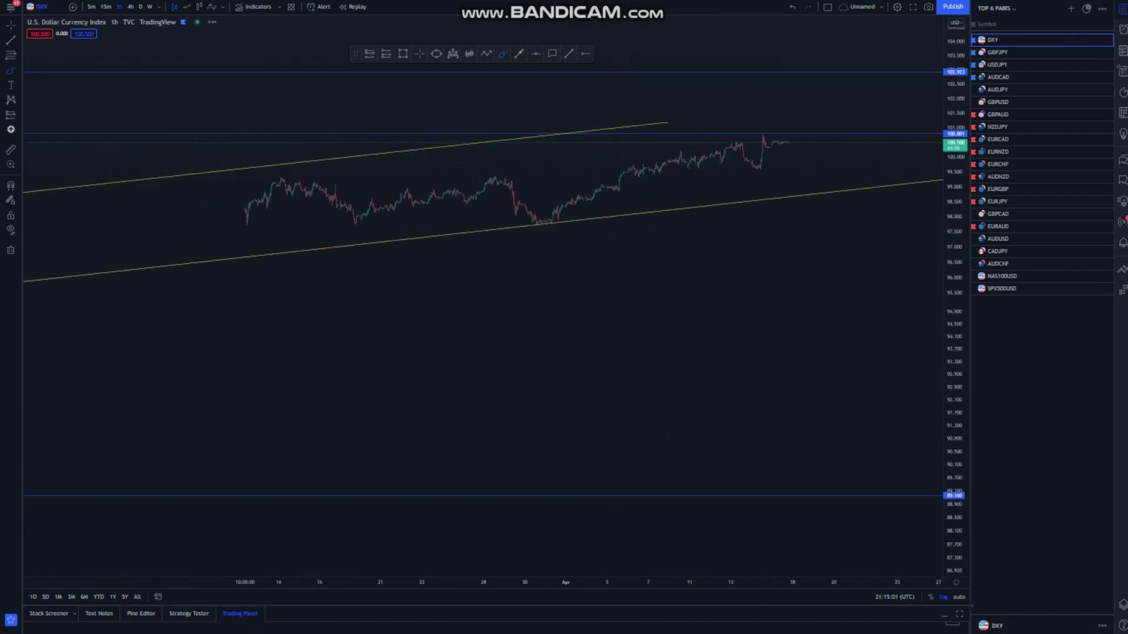
left_click_drag(954, 437, 954, 183)
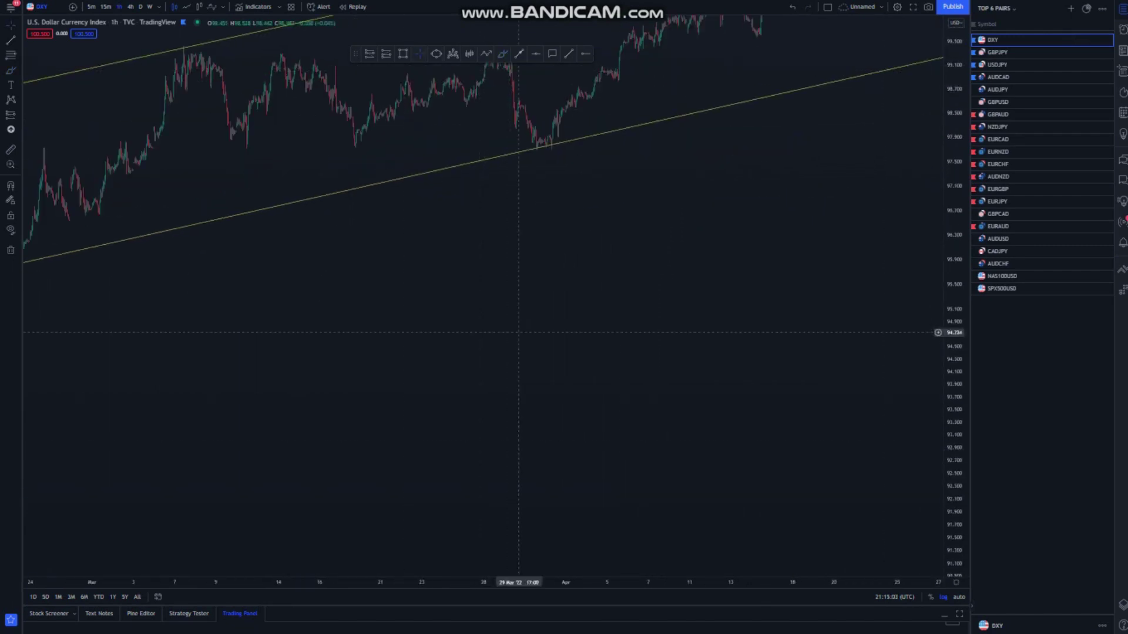
scroll(479, 468, "down", 5)
scroll(479, 468, "down", 3)
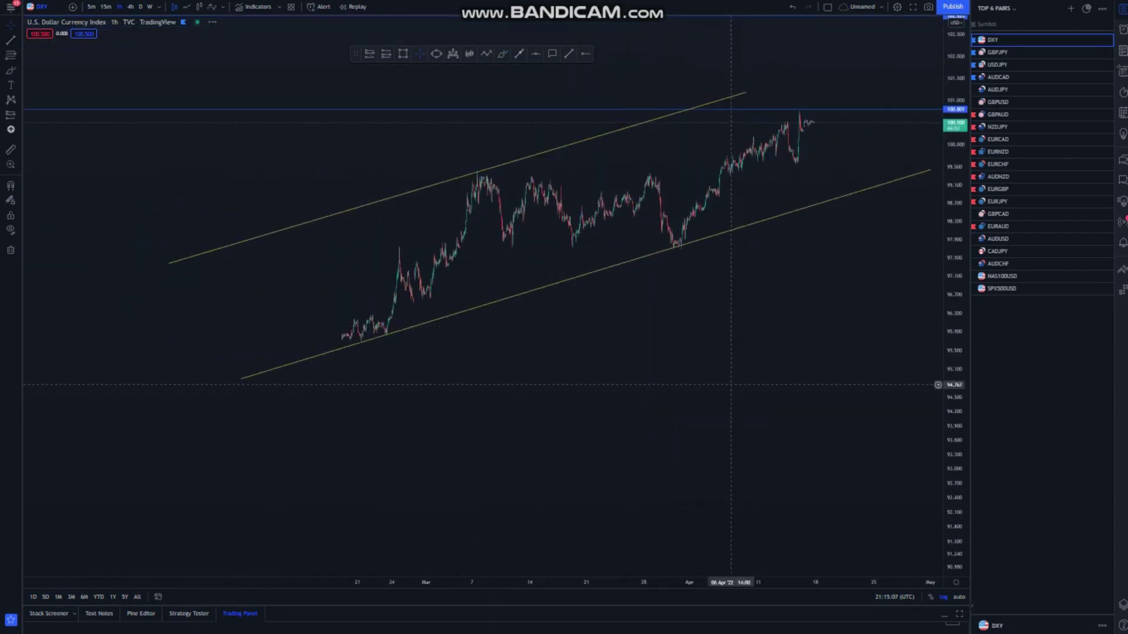
left_click_drag(744, 98, 795, 81)
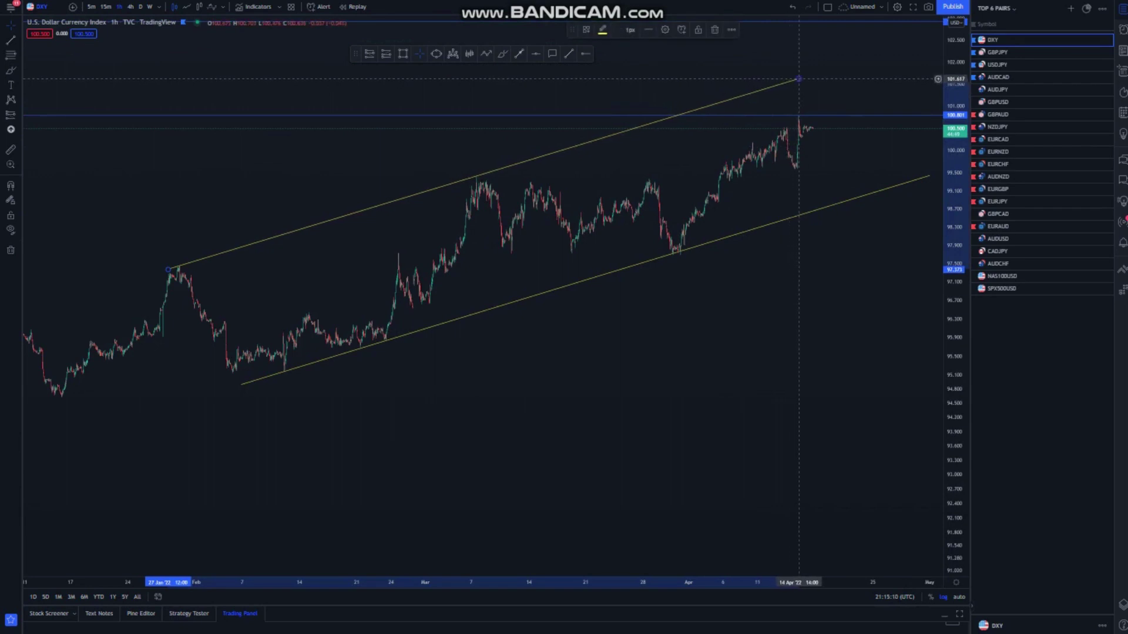
left_click(843, 281)
left_click_drag(781, 304, 714, 307)
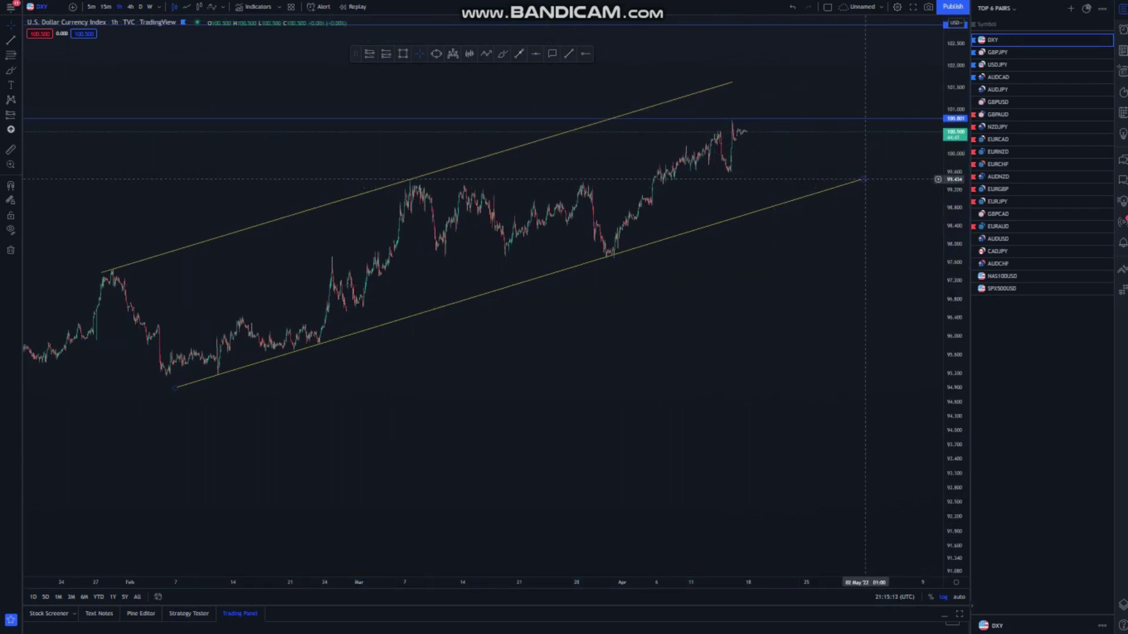
left_click_drag(863, 180, 854, 187)
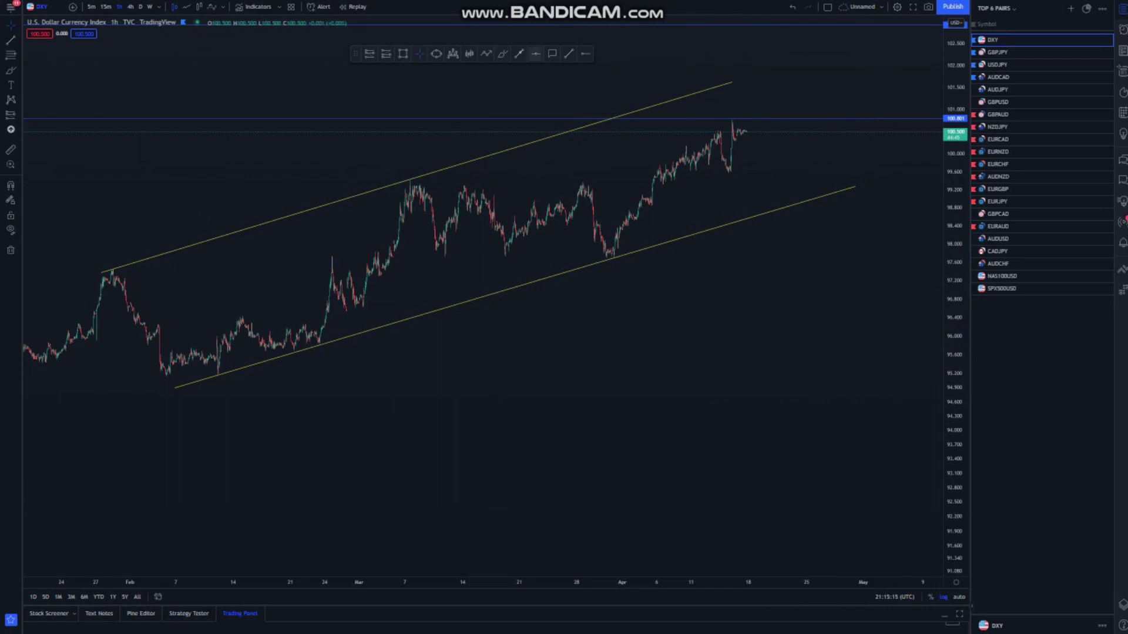
Try projecting a price drop with a line from about 101.5 on 14 Apr '22 to about 94.8 on 25 Apr '22
mouse_move(744, 131)
left_mouse_down()
mouse_move(751, 113)
mouse_move(755, 154)
mouse_move(780, 141)
mouse_move(802, 250)
left_mouse_up()
key("ctrl+z")
left_click(519, 54)
left_click(729, 86)
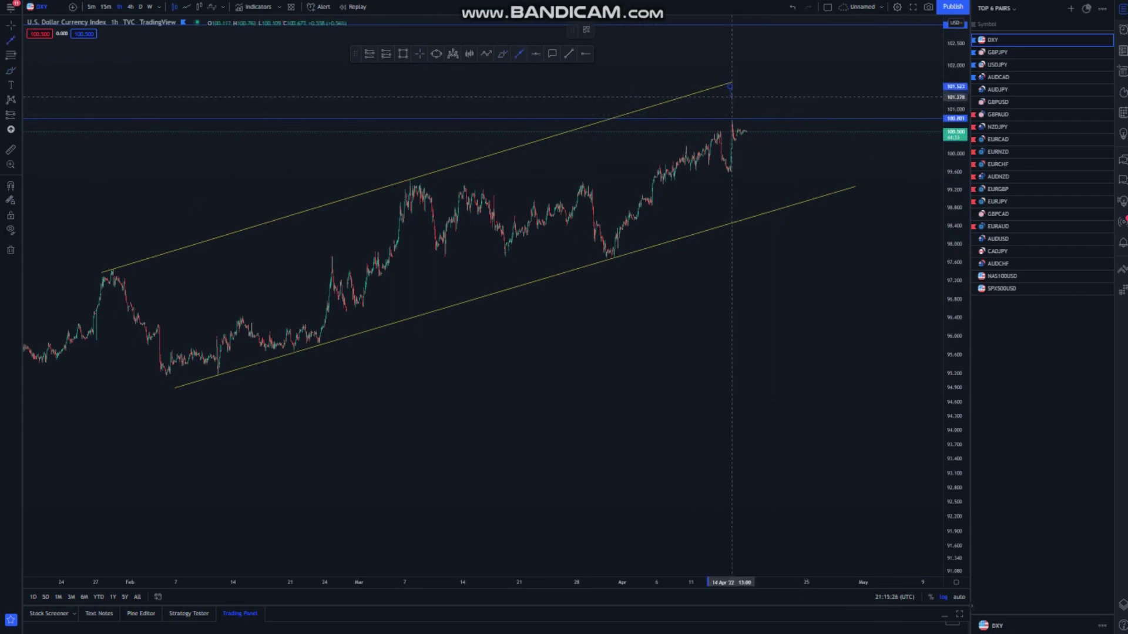
left_click(809, 392)
scroll(714, 283, "up", 1)
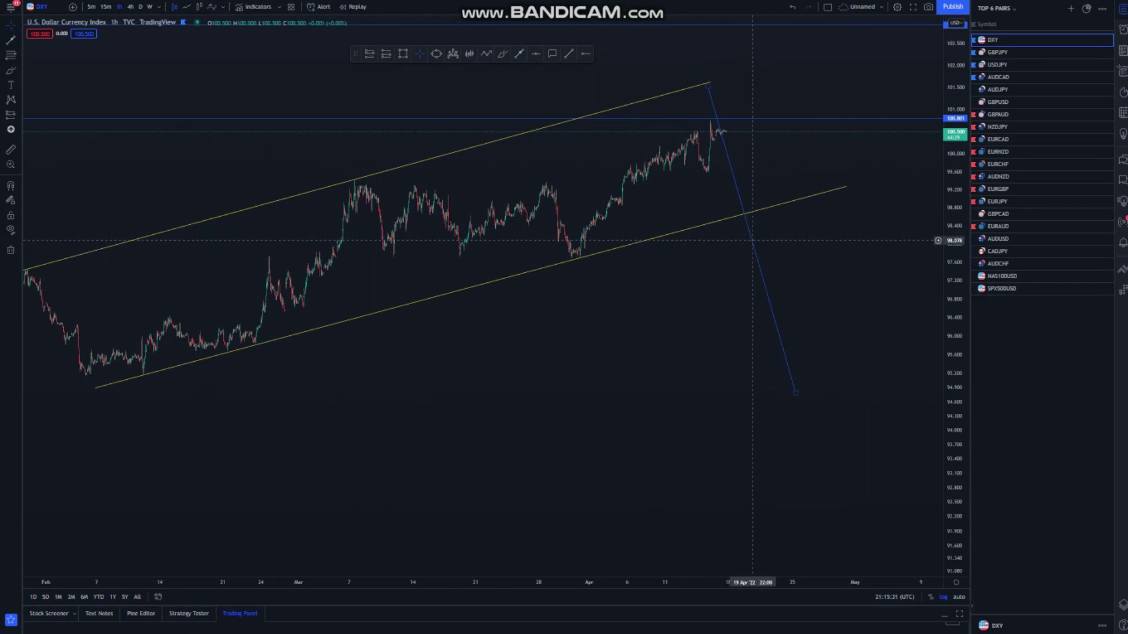
Delete the downward projection line and the horizontal ray at 100.801
left_click(753, 240)
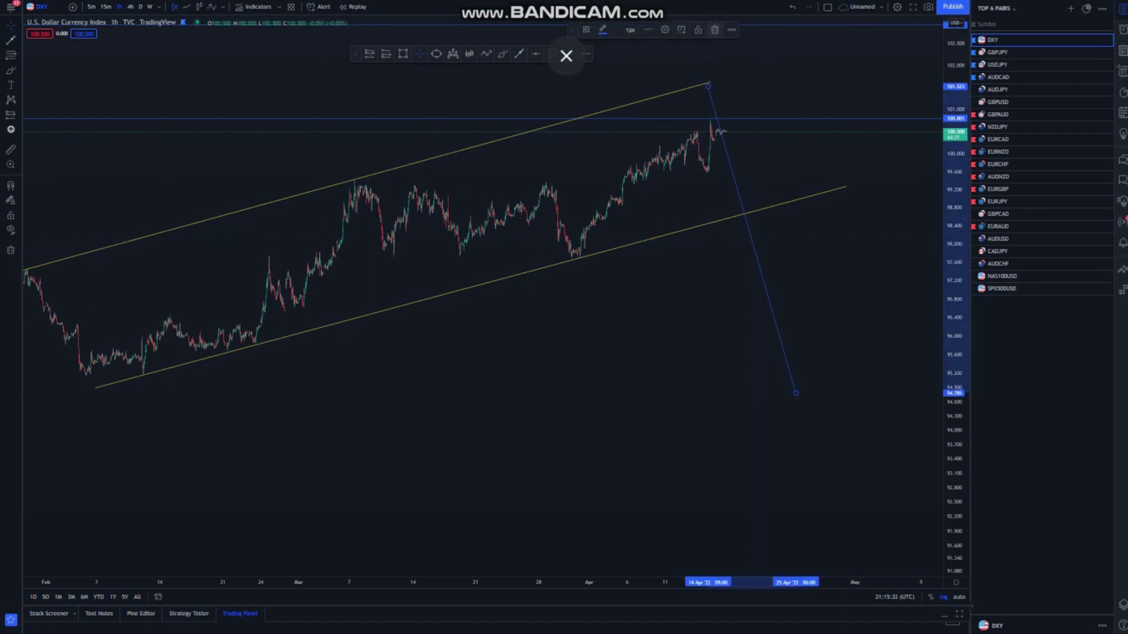
key("Delete")
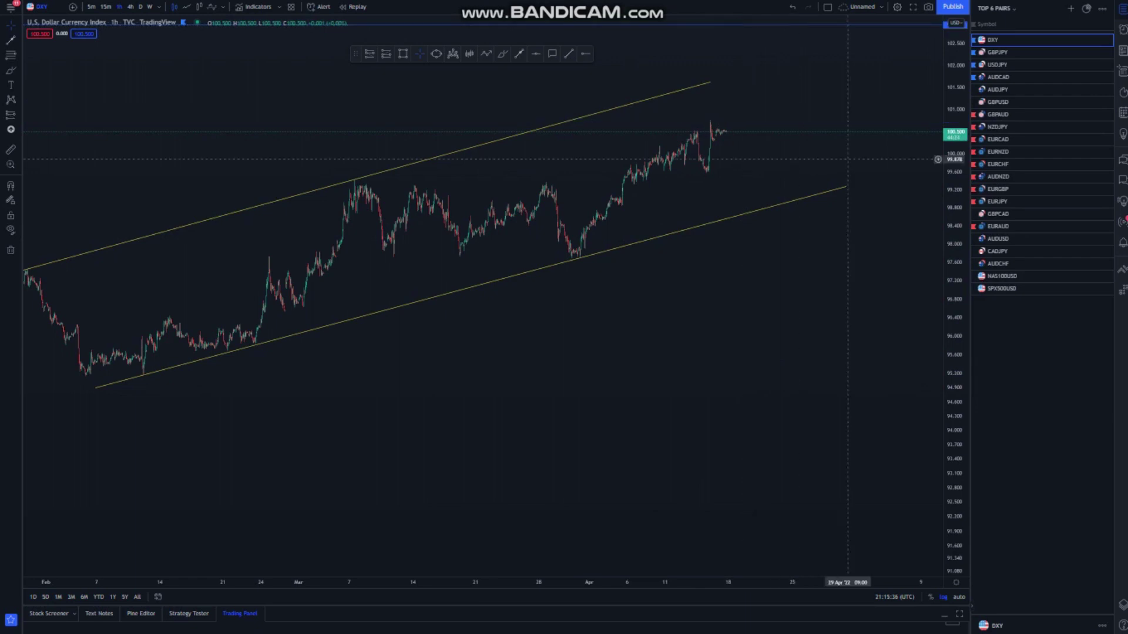
Bracket the 8 to 18 April swings with two trend lines, upper from about 100.2 to 101.0 and lower from about 99.7 to 99.5
scroll(847, 159, "up", 4)
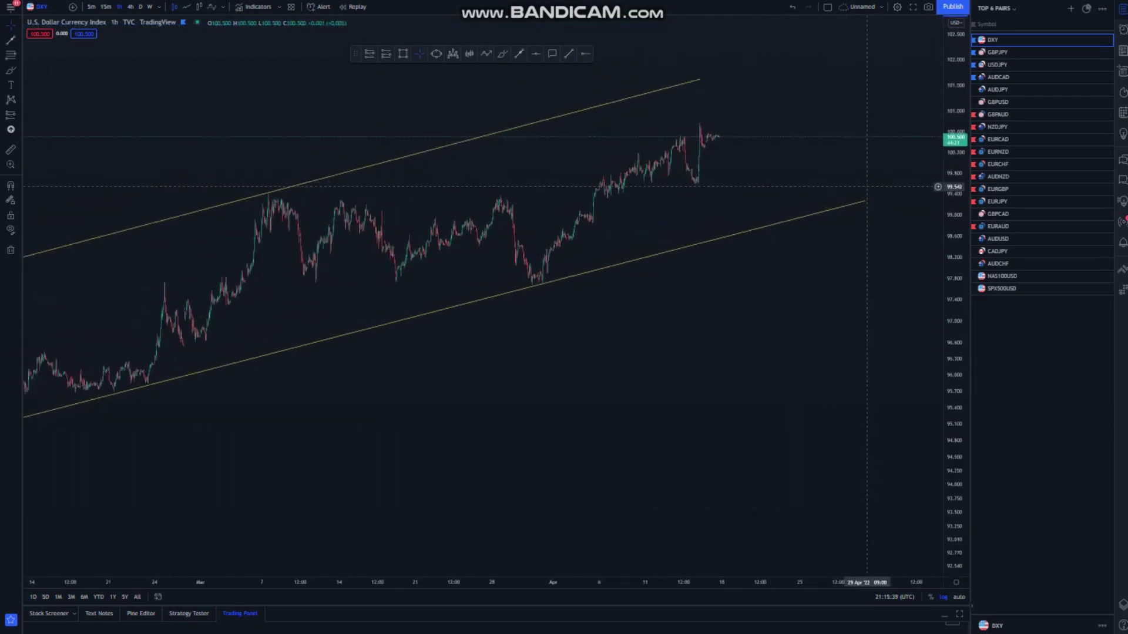
scroll(866, 186, "up", 3)
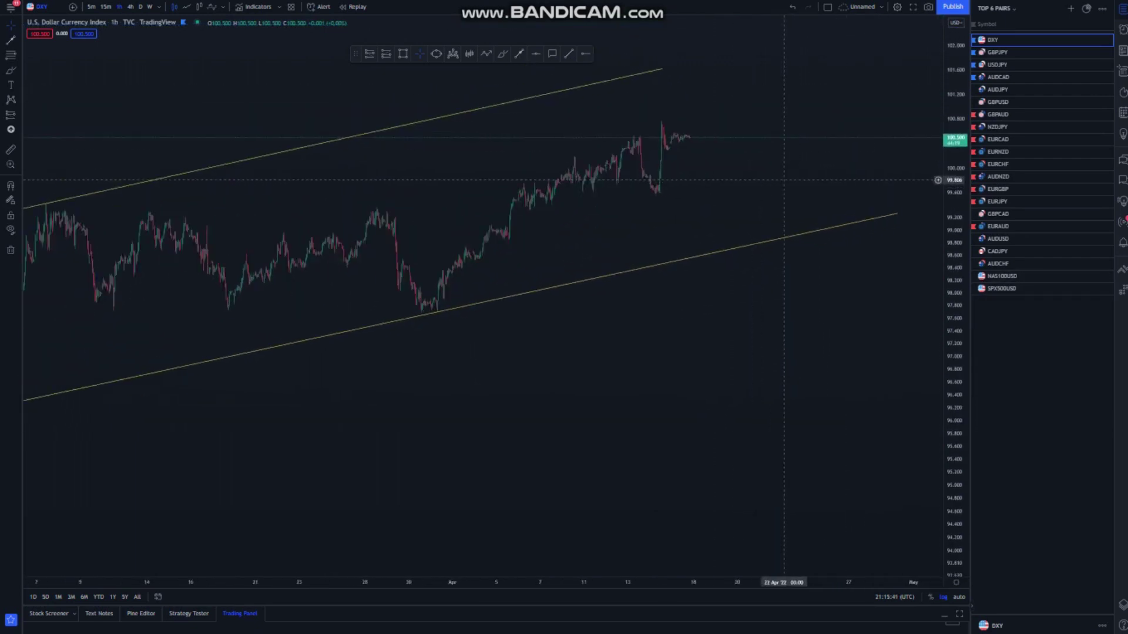
scroll(764, 176, "up", 3)
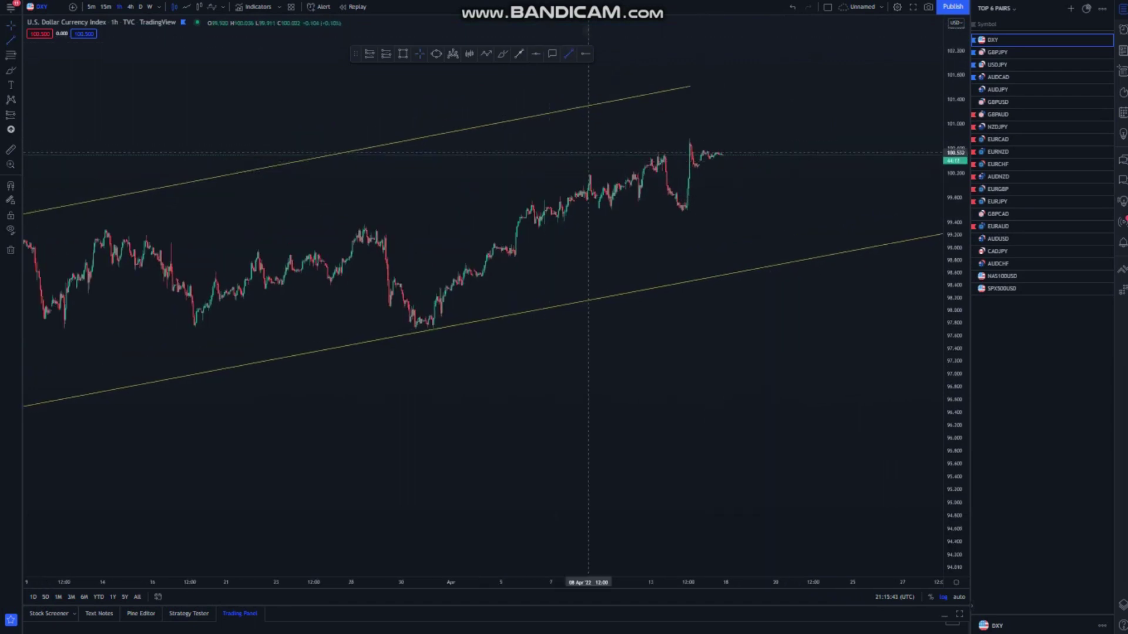
left_click(589, 172)
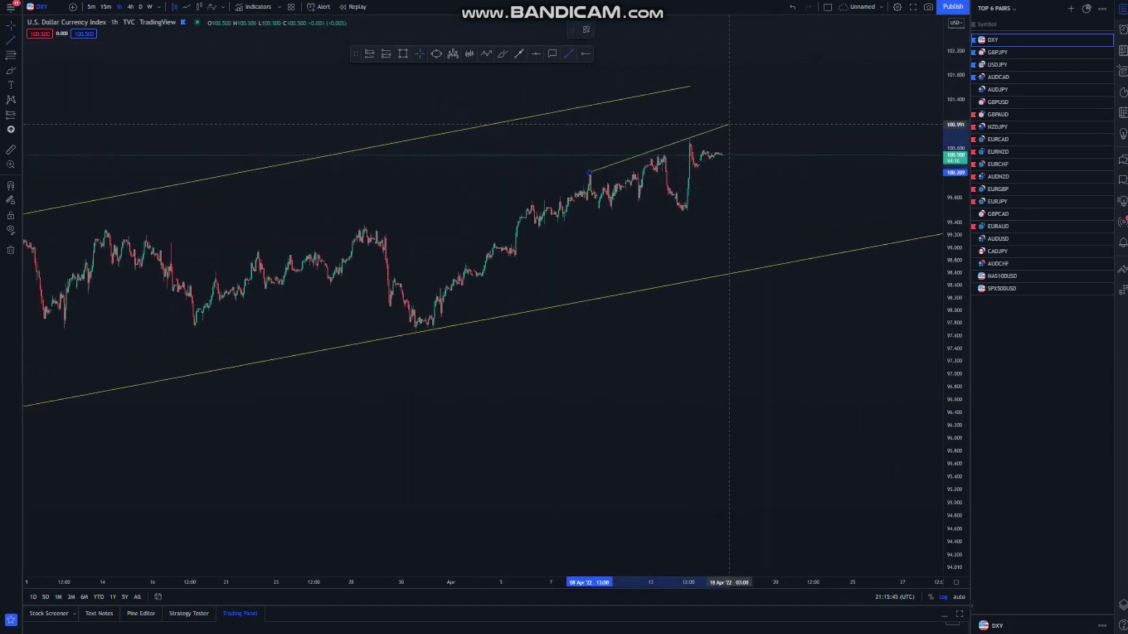
left_click(729, 125)
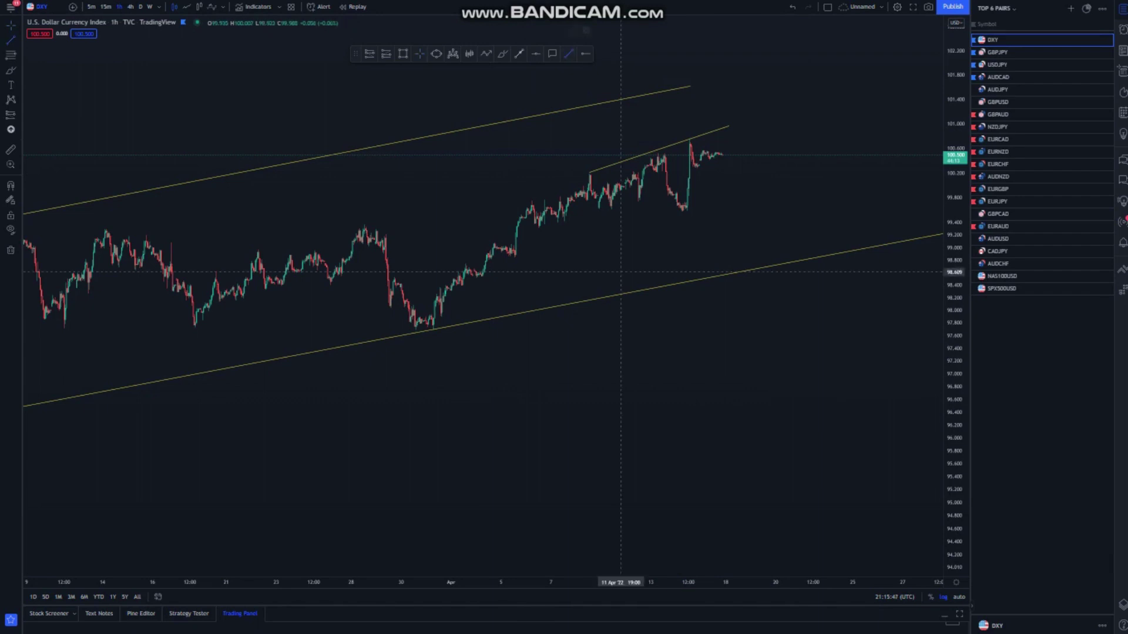
left_click(587, 203)
left_click(739, 216)
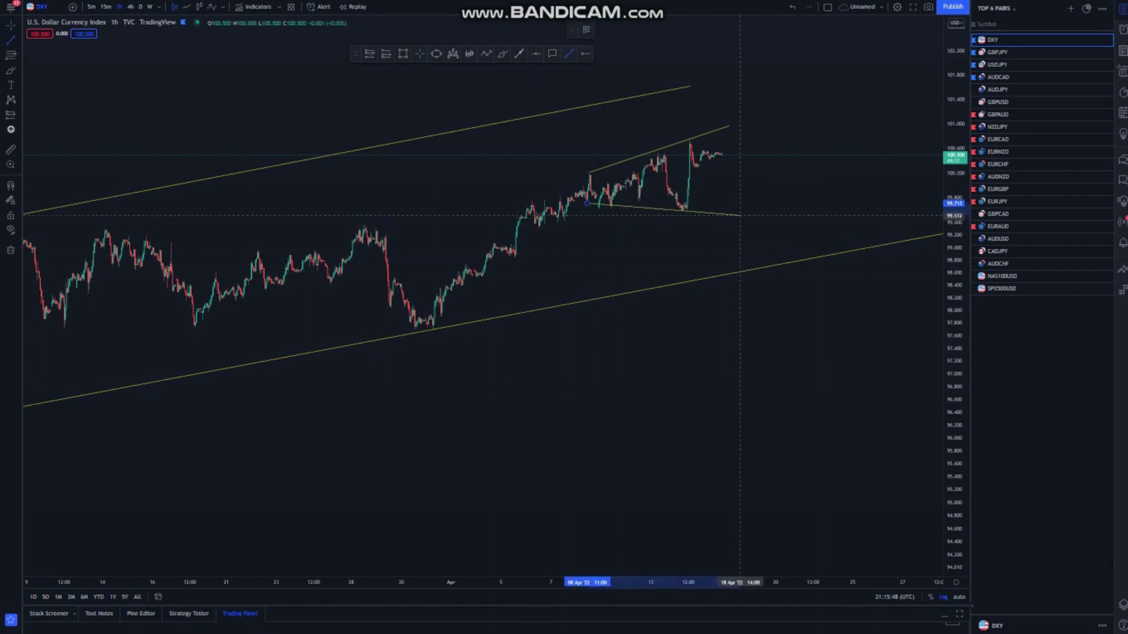
Lower the start of the lower line under the 8 to 18 April swings to about 99.6
left_click_drag(588, 202, 588, 210)
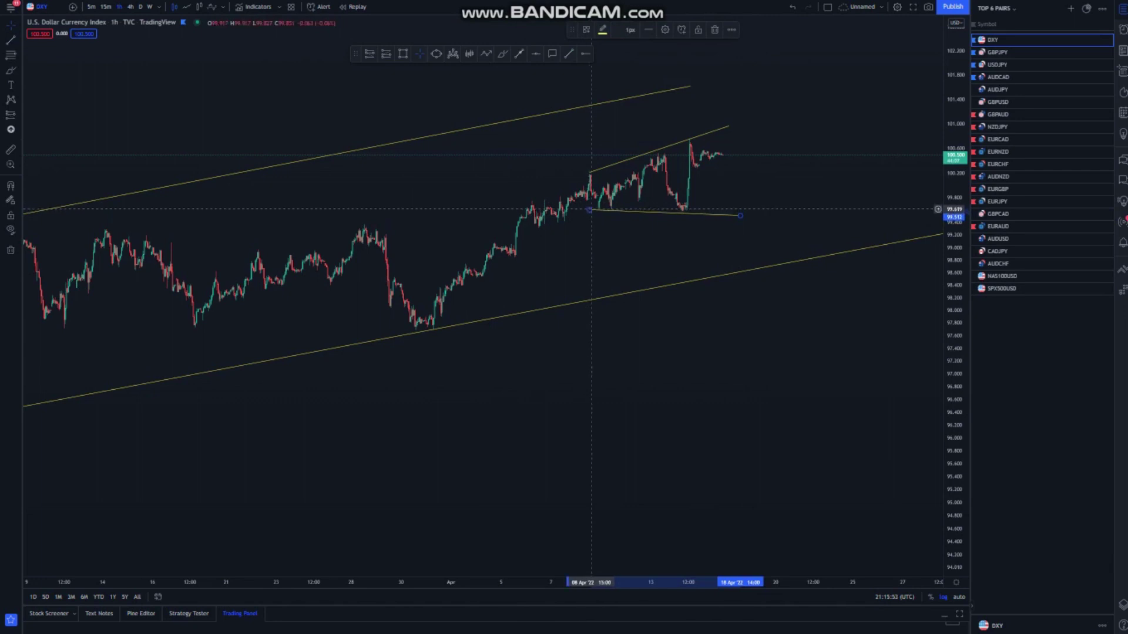
left_click(754, 179)
scroll(757, 179, "up", 1)
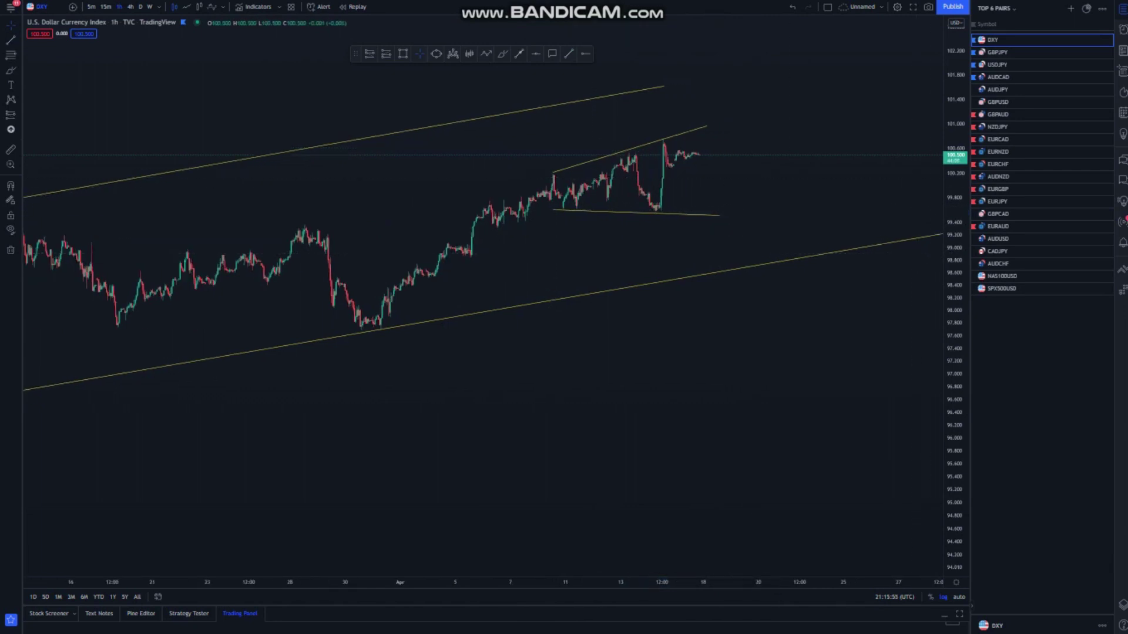
Brush a freehand flag around the consolidation after the 14 April high and a zigzag decline from it to about 99.6
scroll(677, 151, "up", 3)
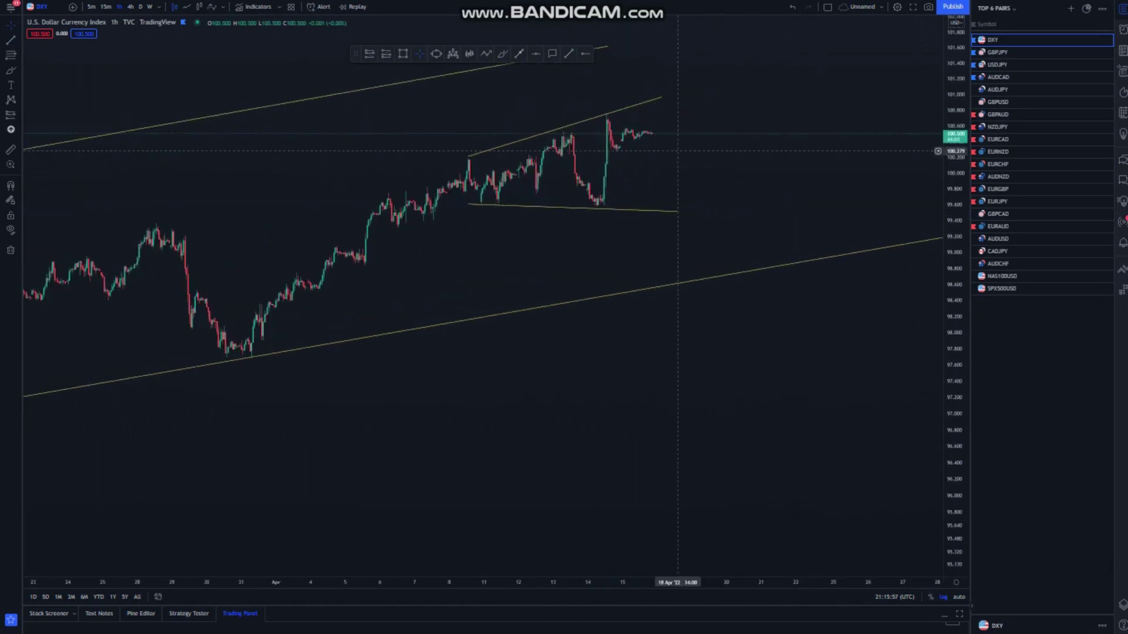
scroll(677, 150, "up", 2)
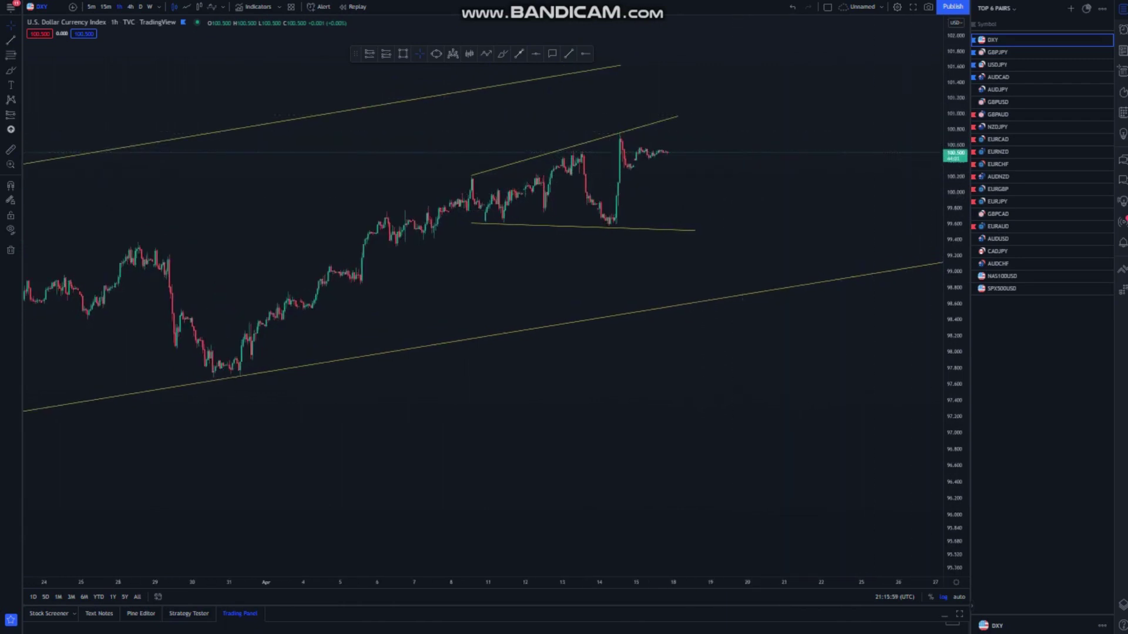
left_click_drag(956, 57, 956, 104)
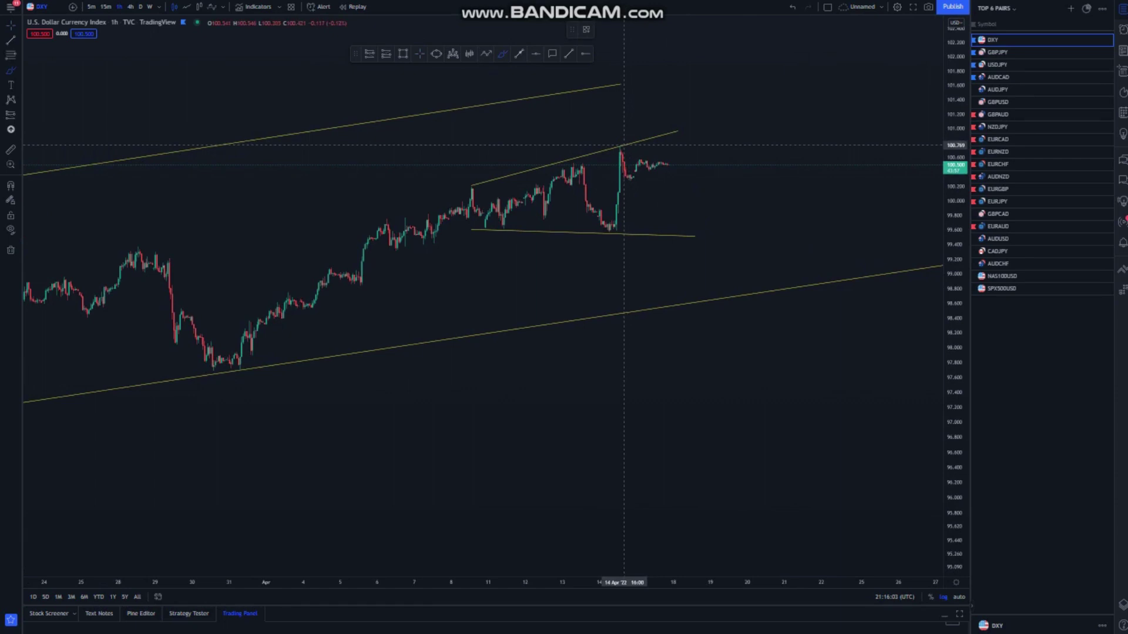
left_click(624, 145)
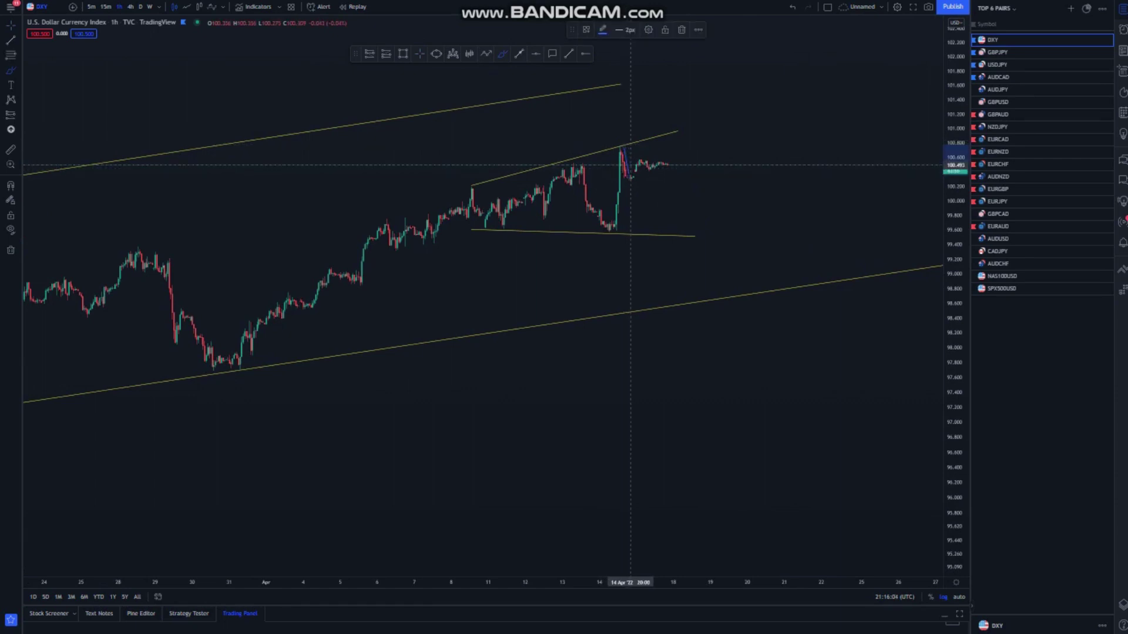
mouse_move(632, 164)
left_mouse_down()
mouse_move(655, 158)
mouse_move(672, 188)
mouse_move(707, 202)
left_mouse_up()
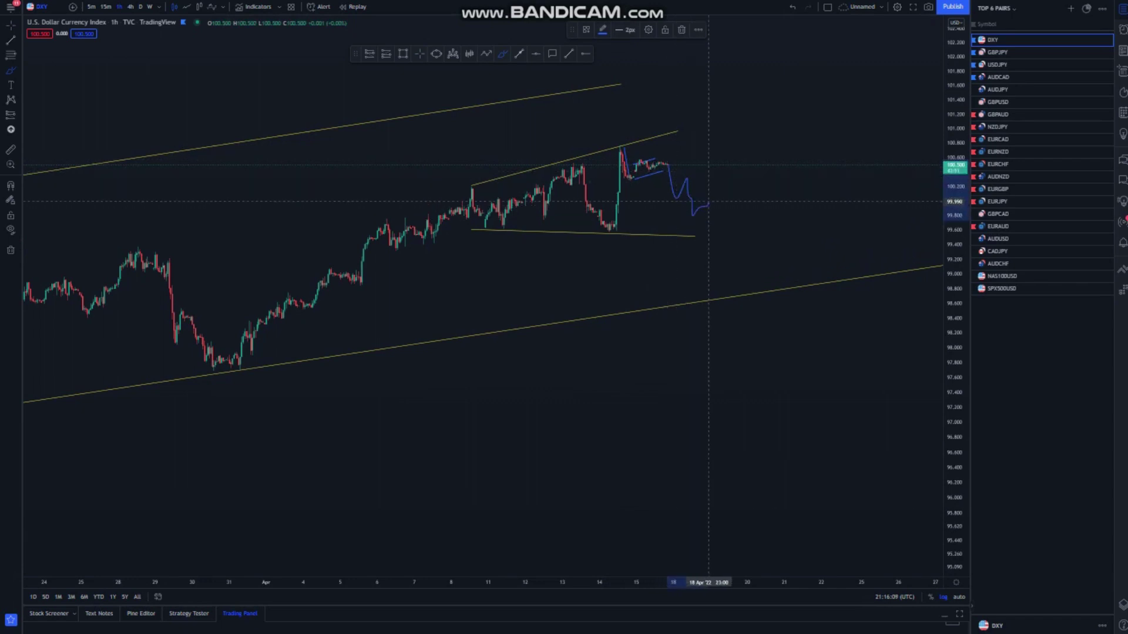
scroll(708, 225, "down", 3)
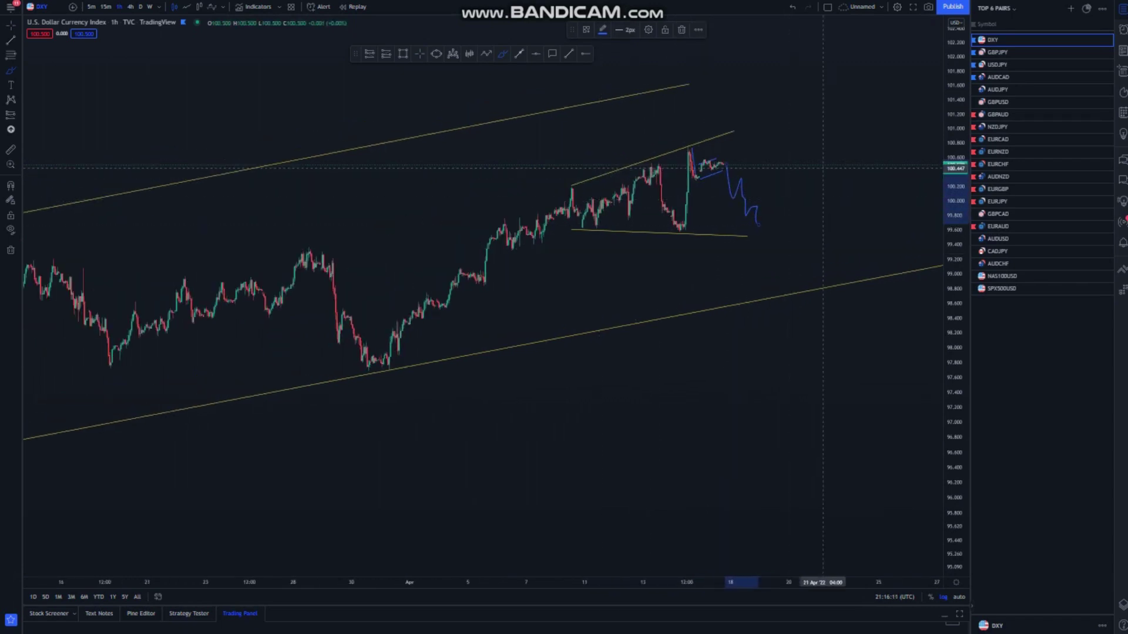
left_click_drag(954, 520, 955, 538)
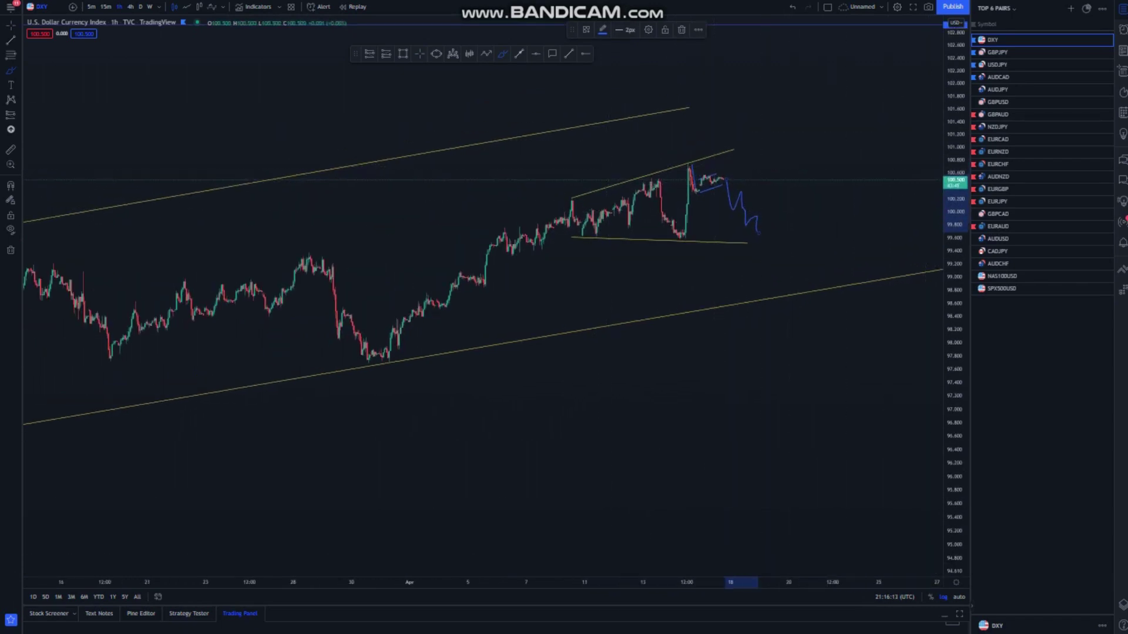
left_click_drag(500, 582, 603, 579)
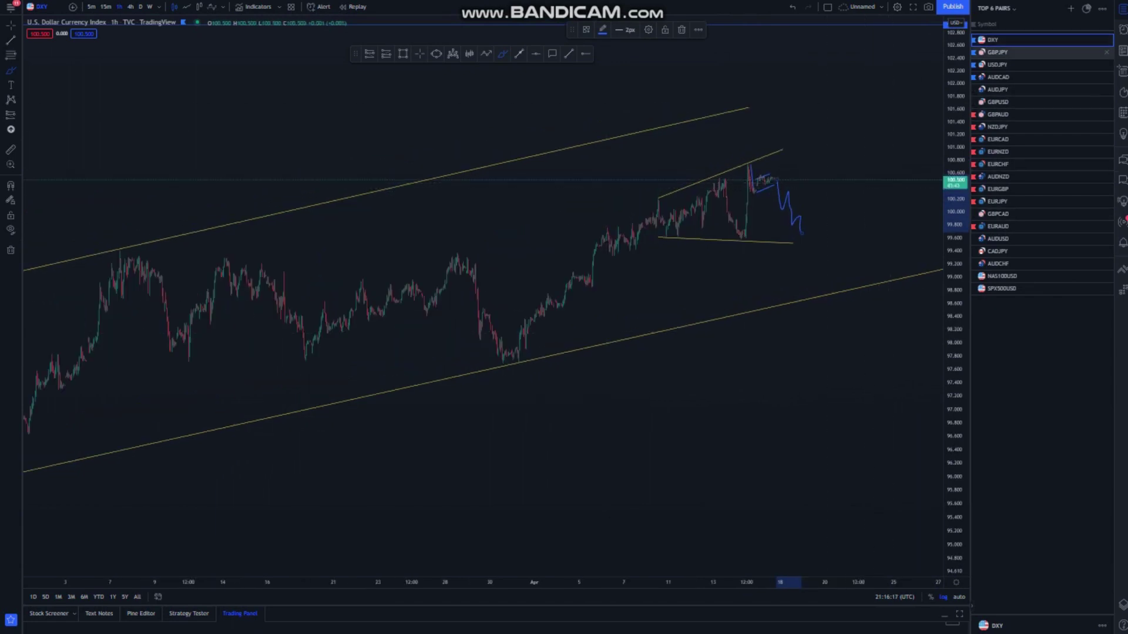
Switch to the GBPJPY weekly chart and place a horizontal ray at 163.629 from the mid-2016 high
left_click(1034, 51)
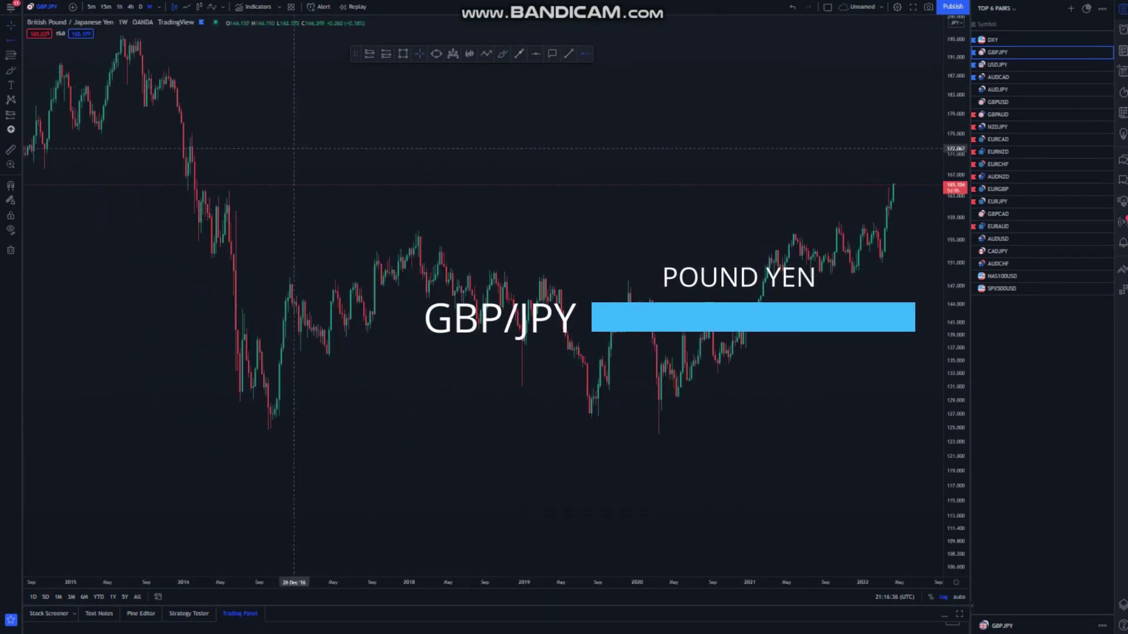
left_click(229, 192)
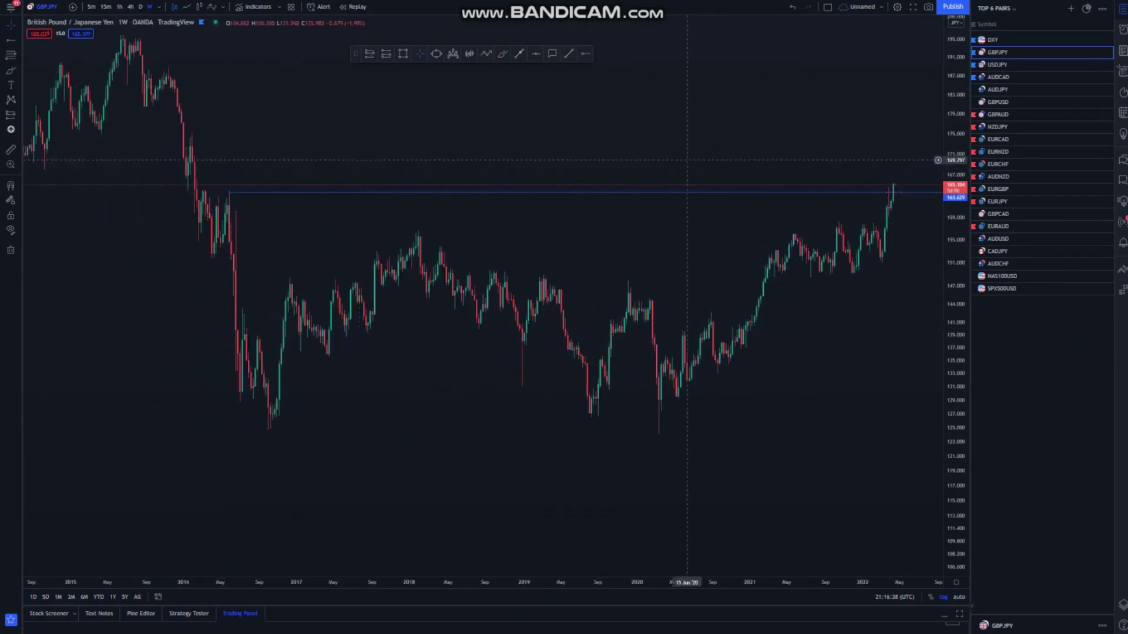
left_click_drag(956, 235, 955, 297)
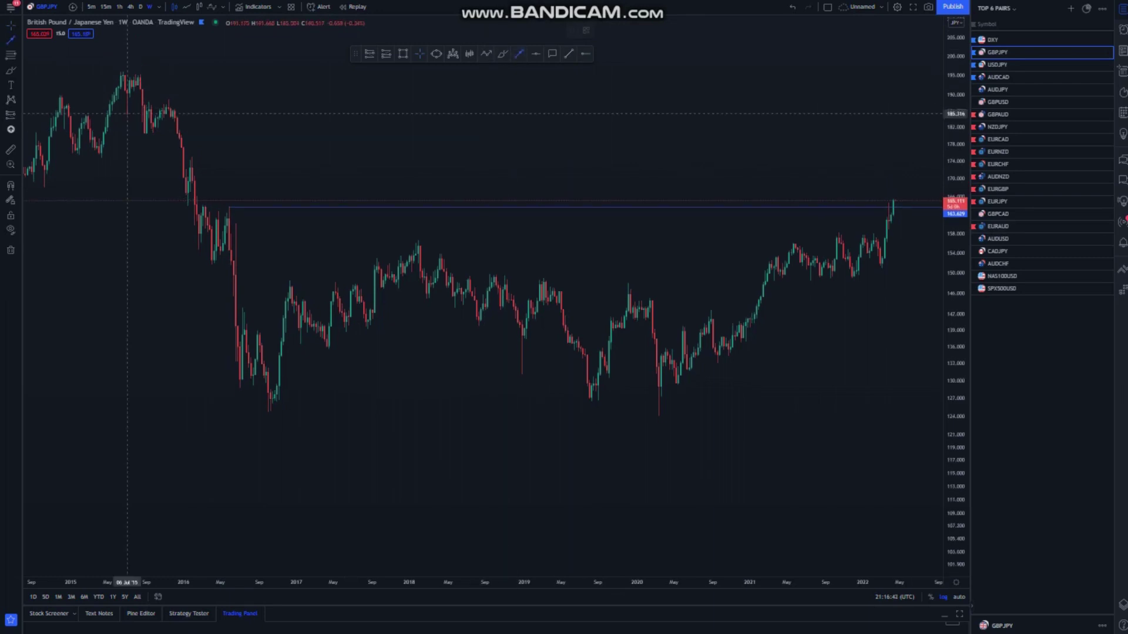
Try illustrating the 2015 to 2022 moves with three arrows ending at about 126.2, 142.6 and 119.5, and undo them
left_click(242, 403)
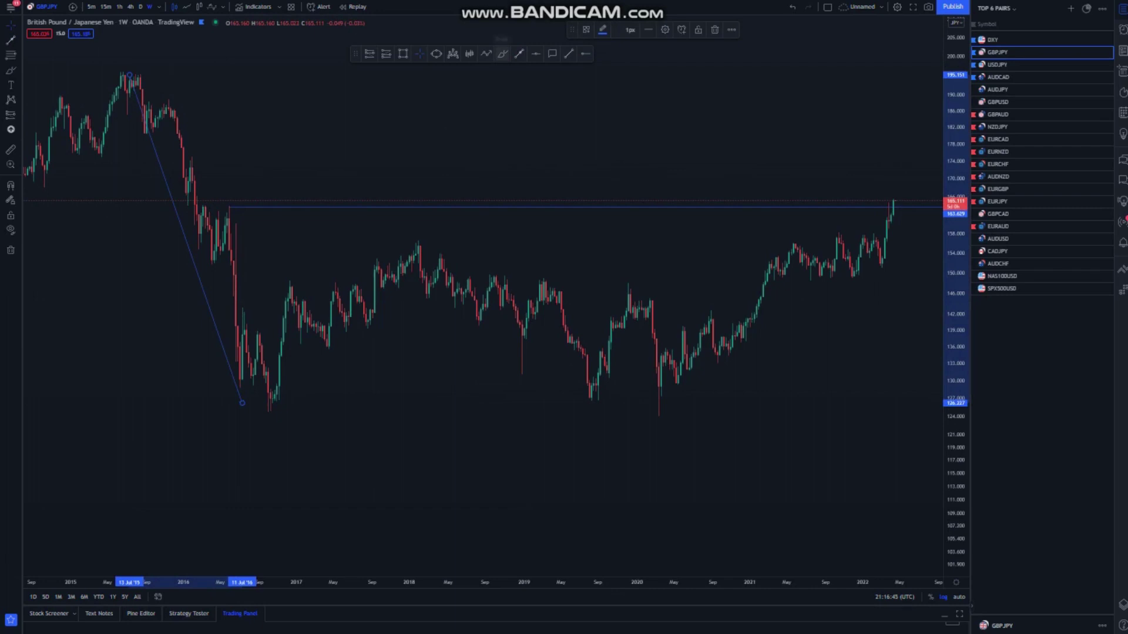
left_click(519, 53)
left_click(240, 373)
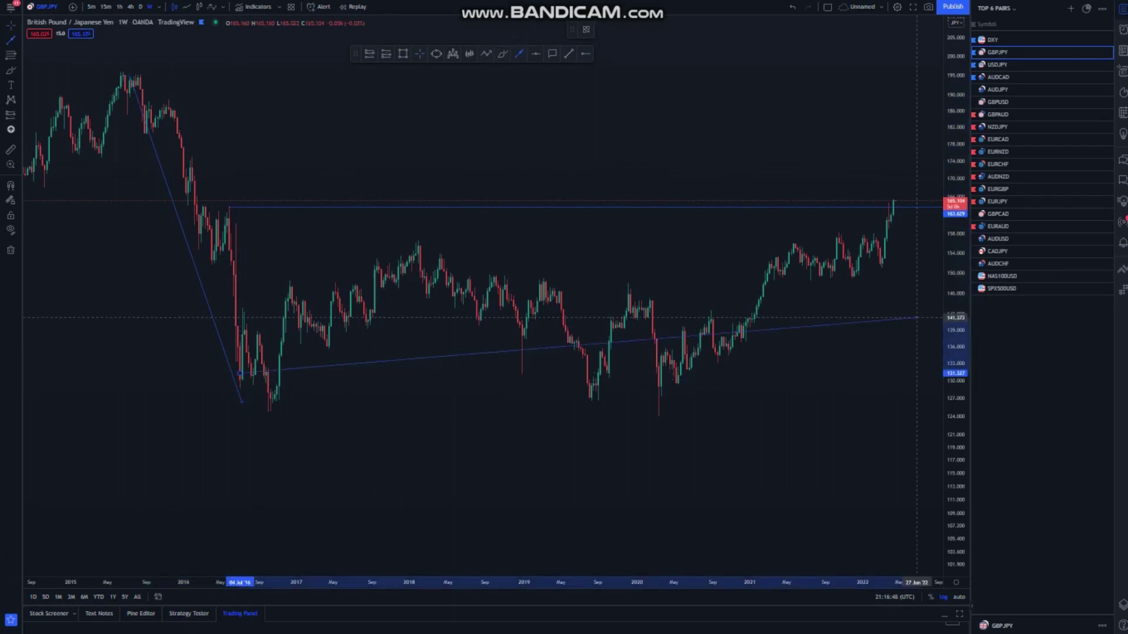
left_click(912, 310)
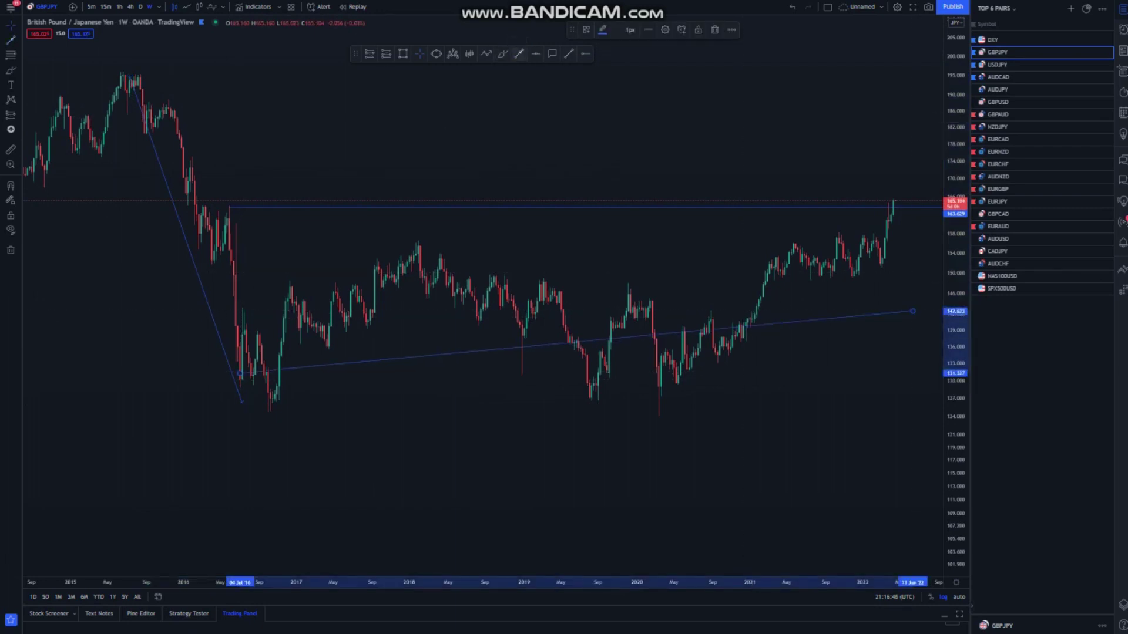
left_click(879, 215)
left_click(927, 444)
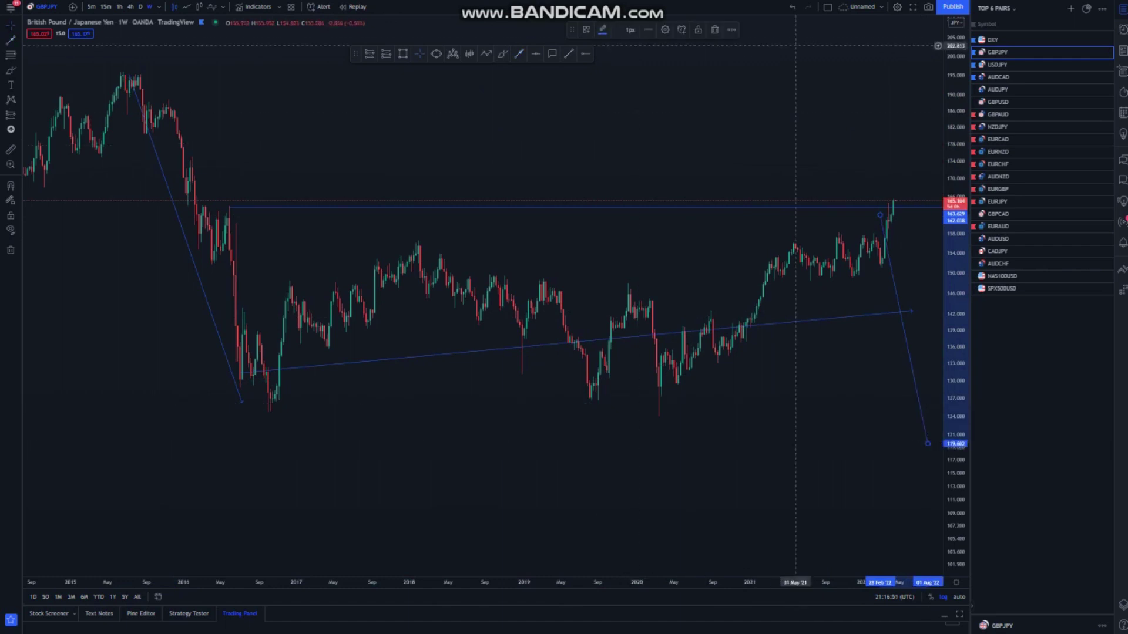
left_click(792, 7)
left_click(791, 7)
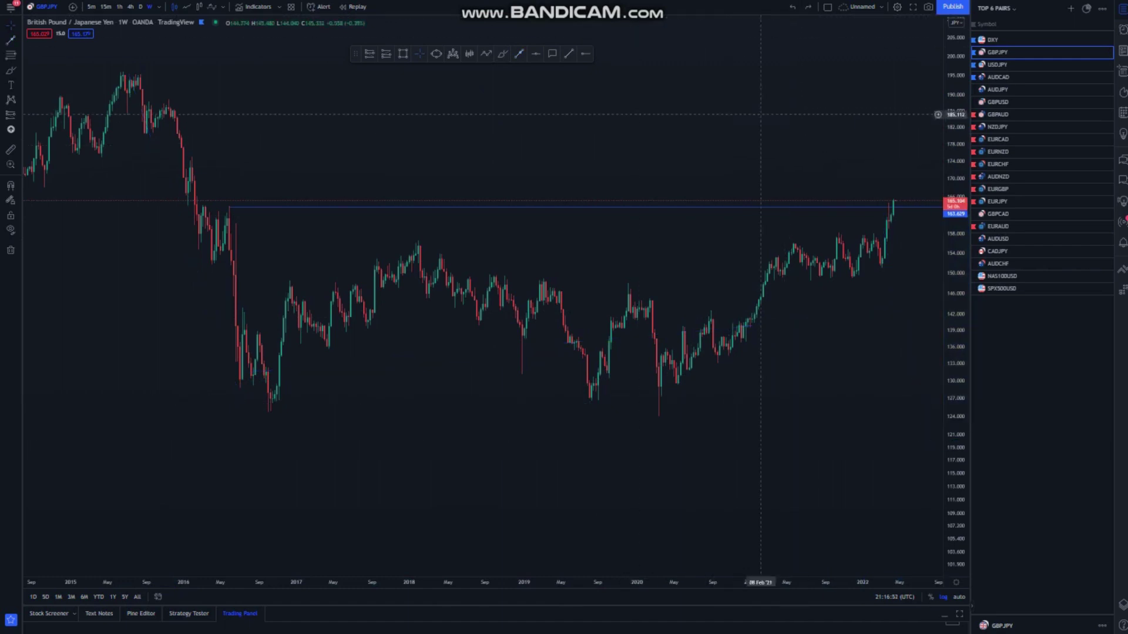
Place a horizontal ray at about 124.16 from the 2020 low on the weekly GBPJPY chart
left_click_drag(758, 115, 594, 123)
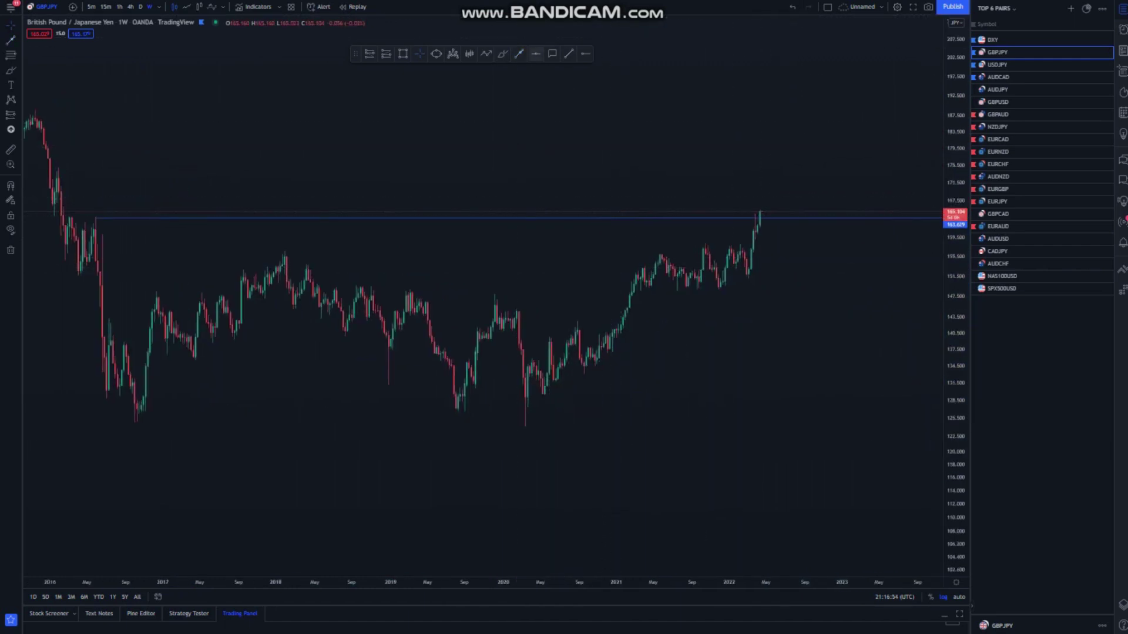
left_click(525, 425)
left_click_drag(758, 367, 728, 367)
scroll(729, 365, "up", 2)
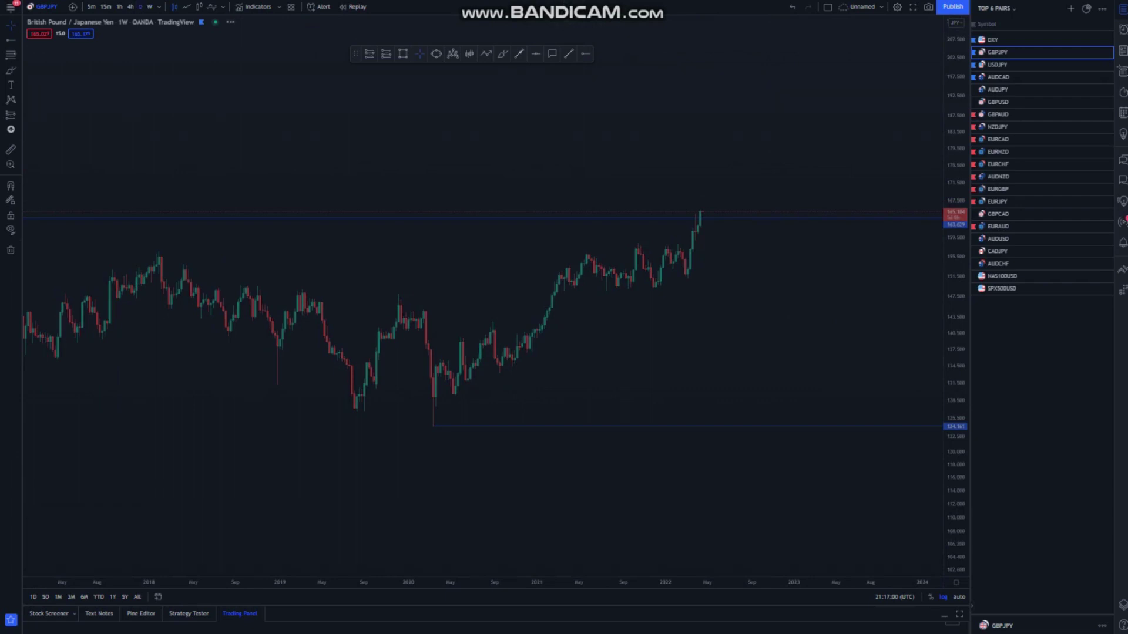
On the daily timeframe, draw an upper trend line from about 158.4 on 19 Oct '21 to about 165.0 on 7 Apr '22
left_click(140, 6)
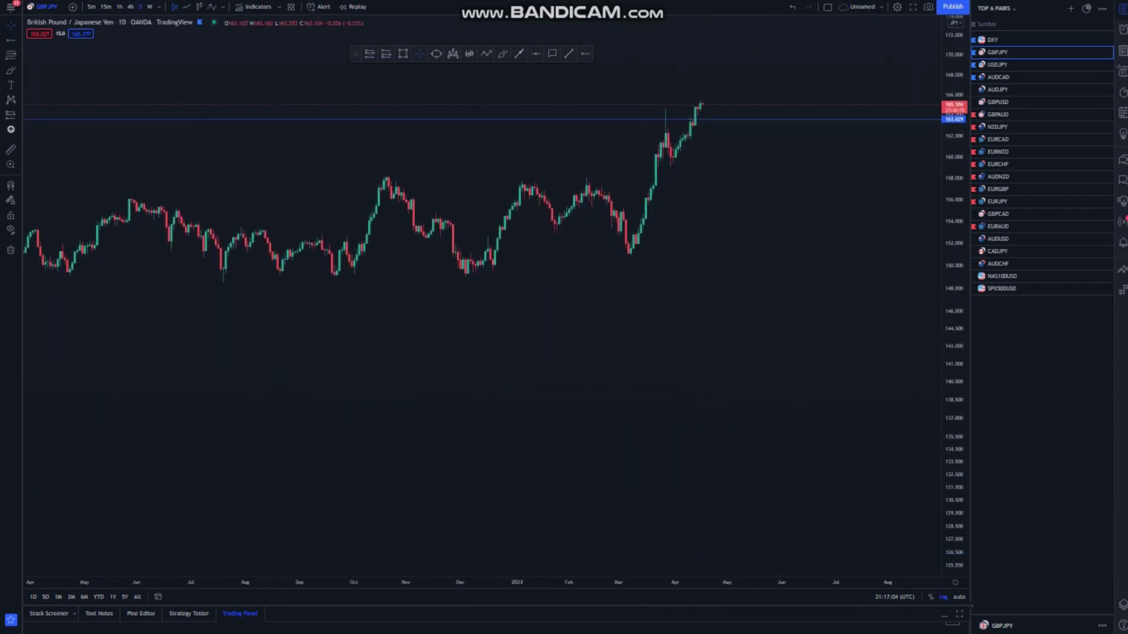
left_click_drag(954, 370, 954, 348)
left_click_drag(677, 345, 679, 350)
scroll(678, 350, "up", 1)
left_click_drag(457, 350, 506, 352)
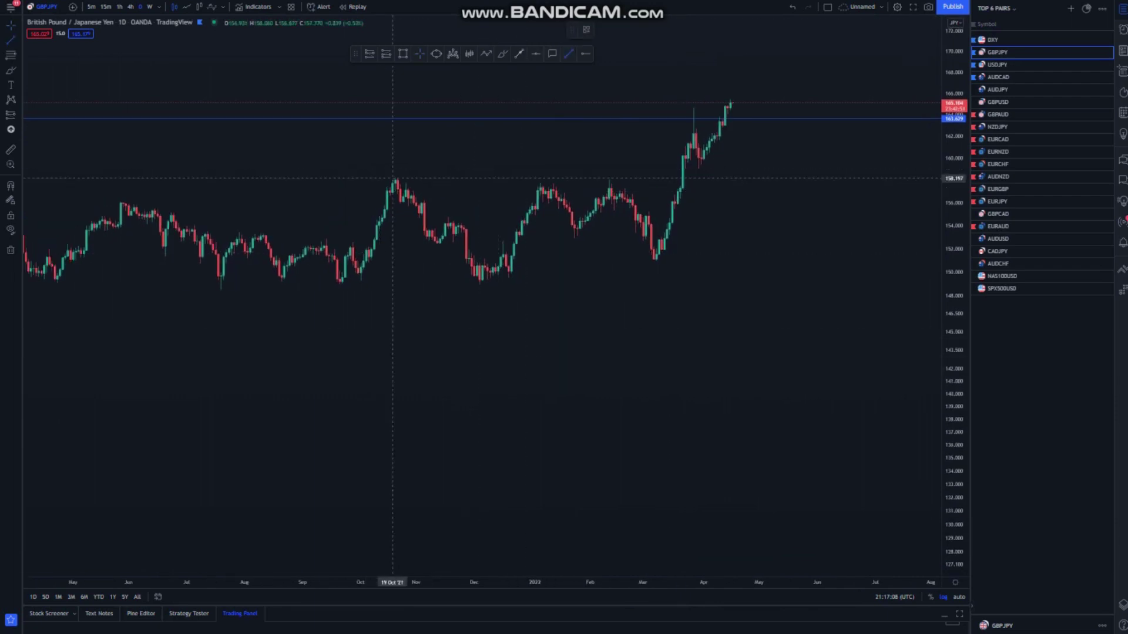
left_click(392, 176)
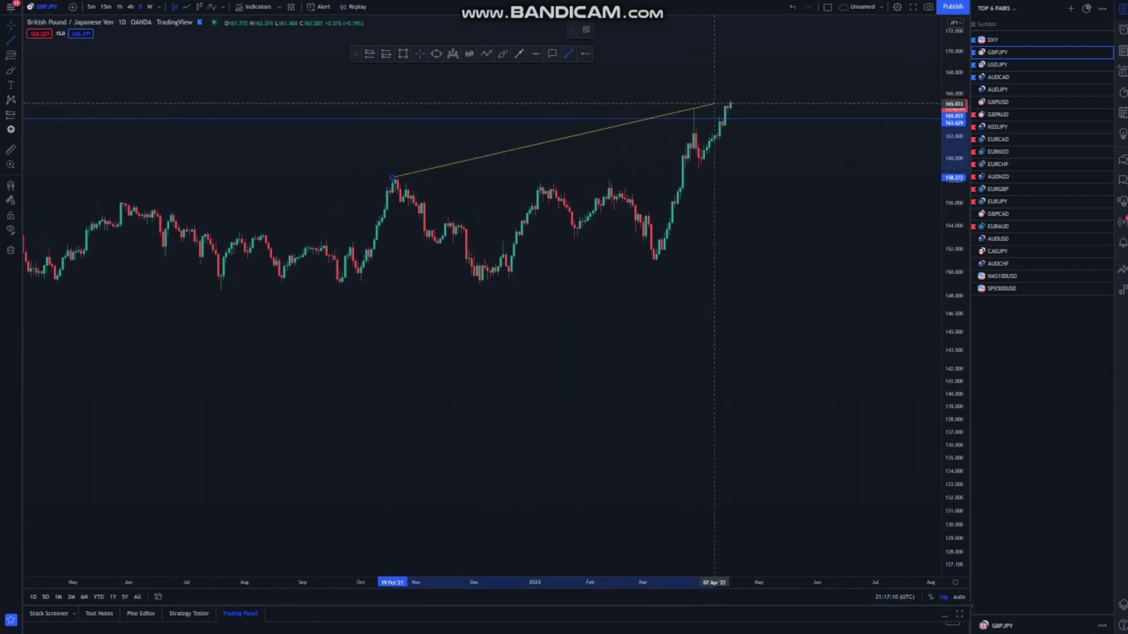
left_click(714, 104)
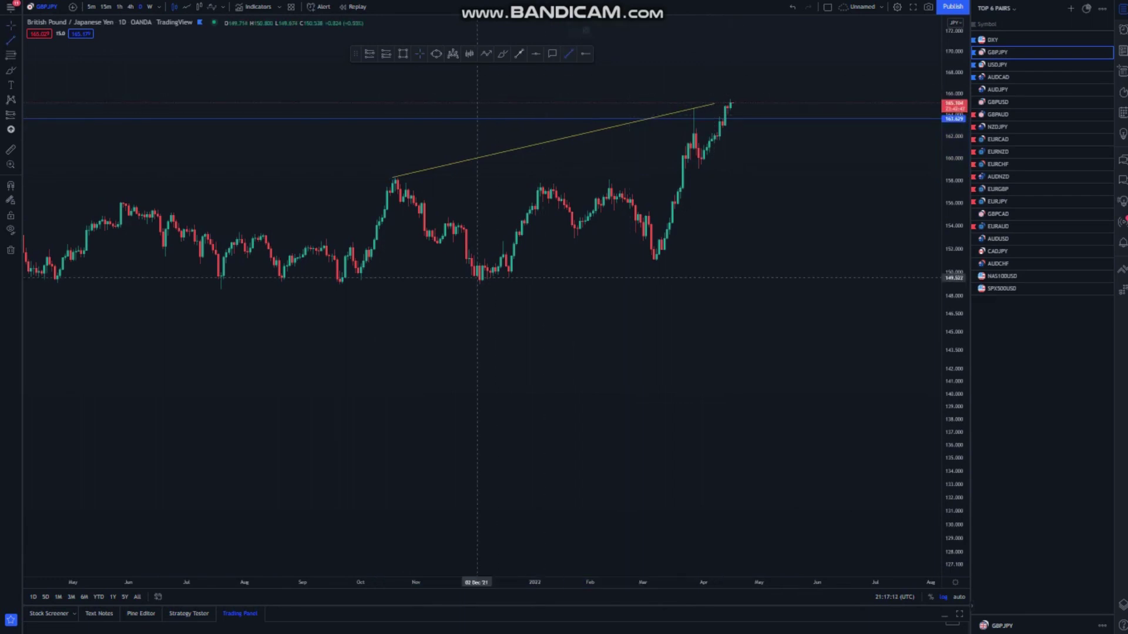
Draw a lower trend line from about 148.5 on 25 Nov '21 to about 152.5 on 10 May '22, and extend its start slightly earlier
left_click(464, 289)
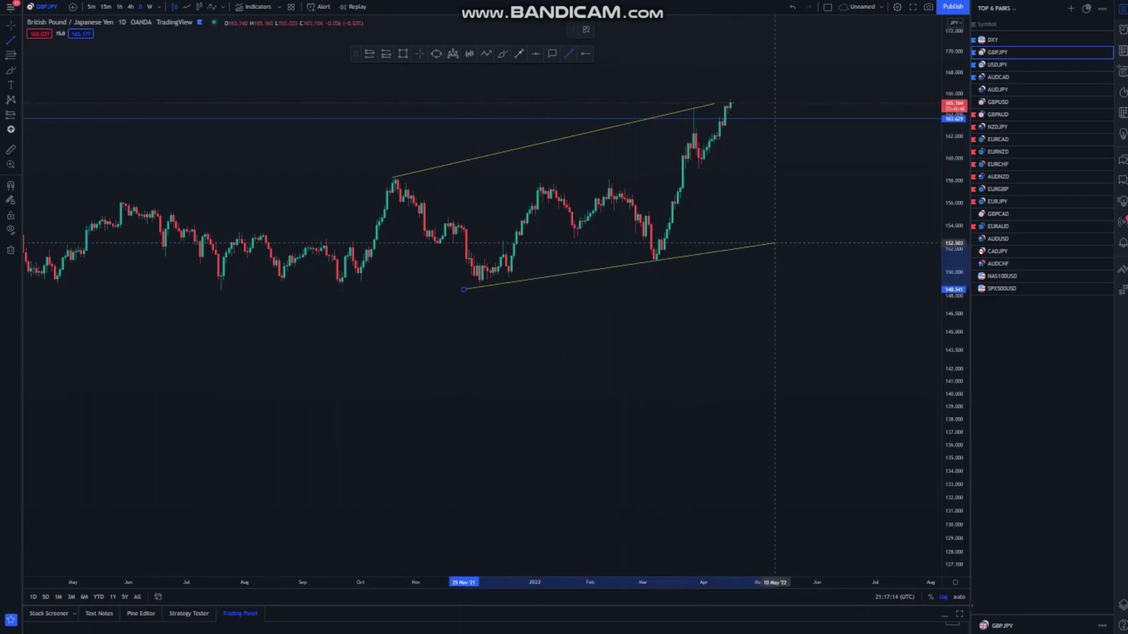
left_click(774, 243)
left_click_drag(778, 330, 766, 327)
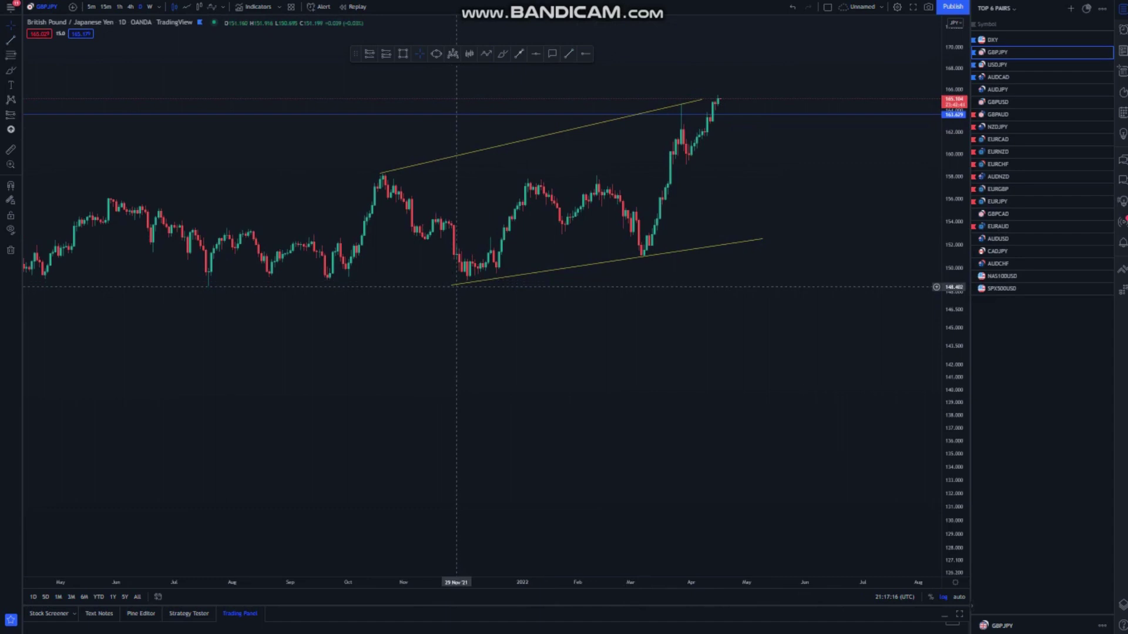
left_click_drag(454, 285, 443, 286)
left_click(625, 333)
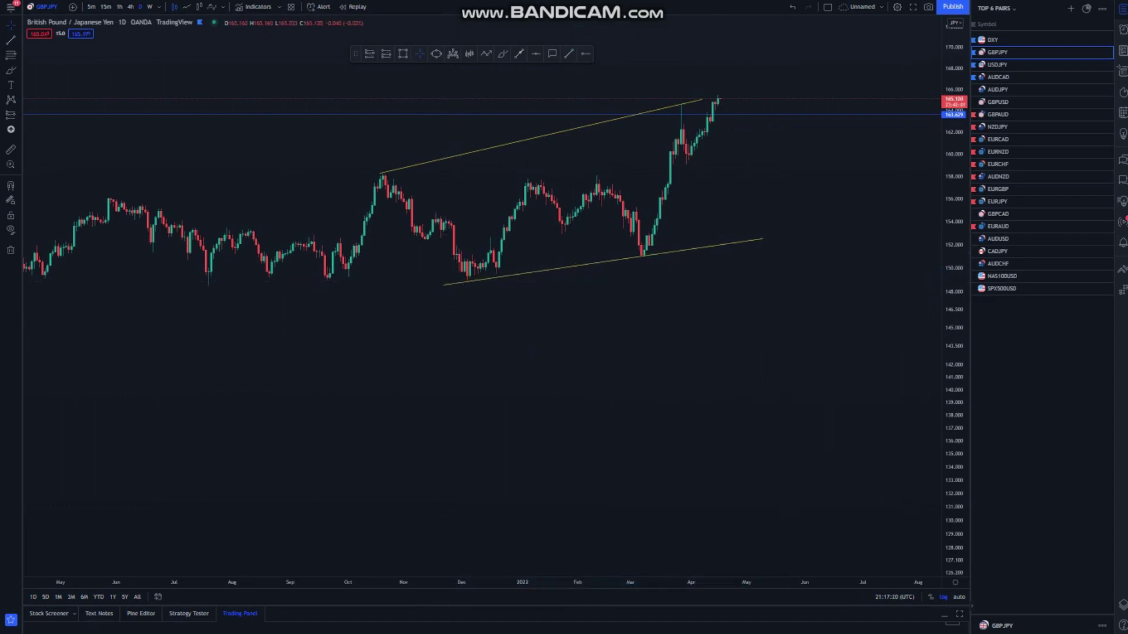
Delete the horizontal ray at 163.629 from the daily GBPJPY chart
left_click_drag(955, 281, 955, 356)
left_click_drag(788, 312, 716, 310)
scroll(717, 311, "down", 3)
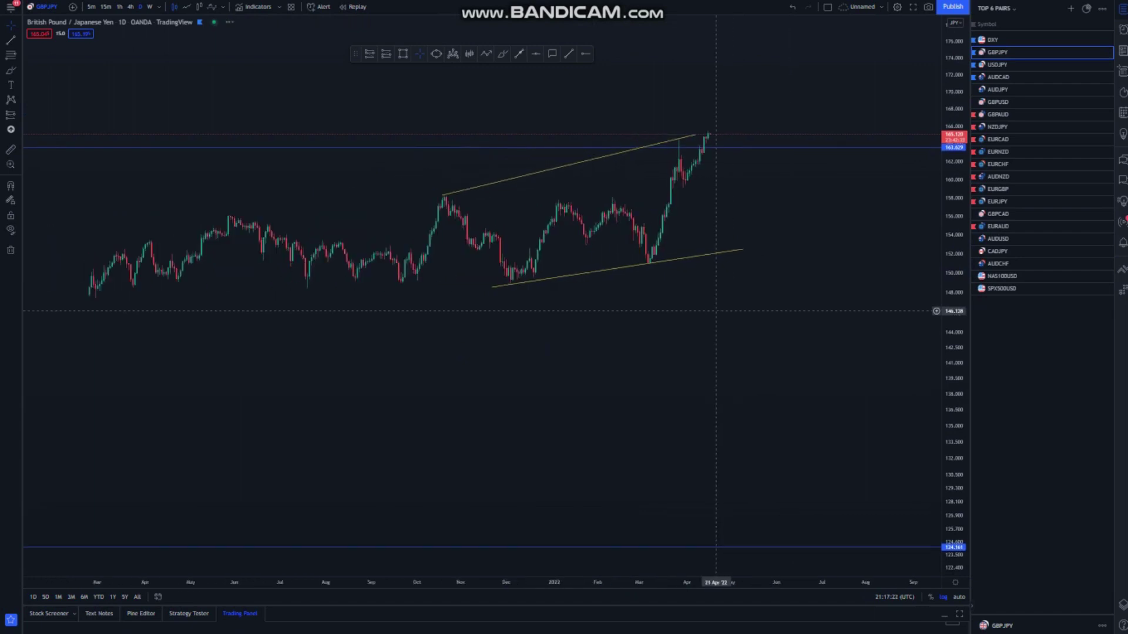
scroll(718, 312, "up", 4)
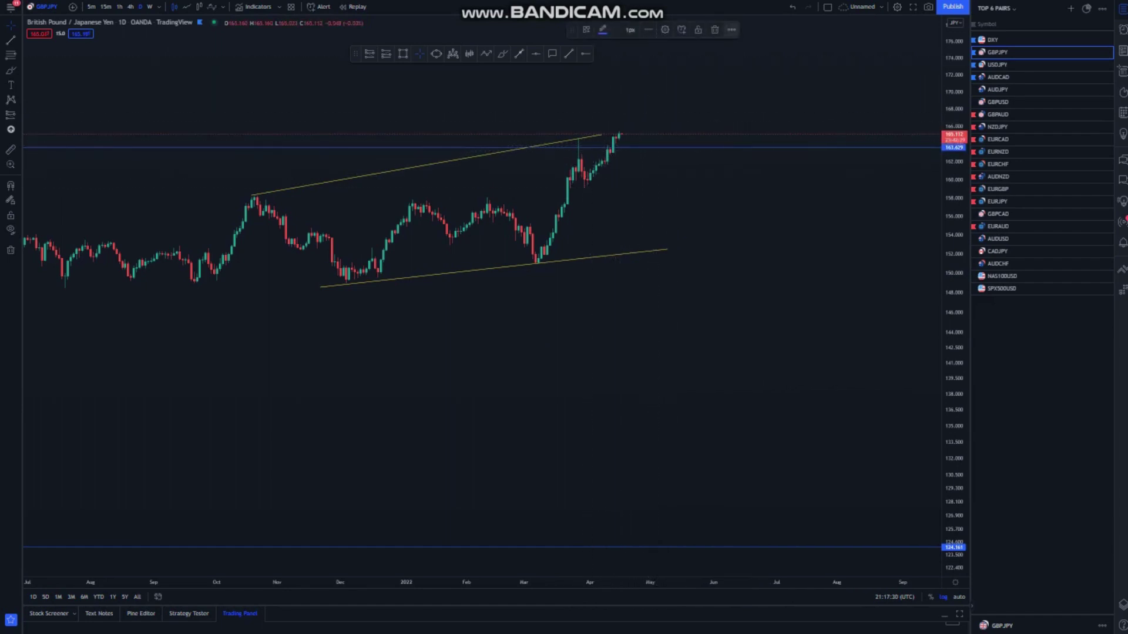
left_click(715, 30)
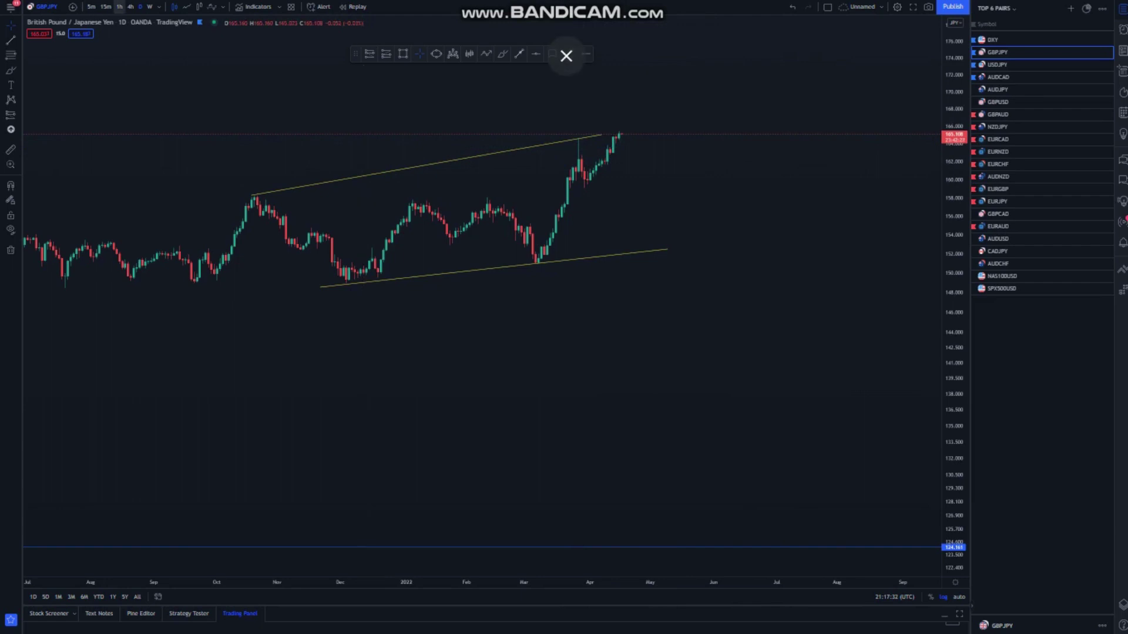
On the 4-hour timeframe, place a horizontal ray at about 164.6 from the 28 Mar '22 high
left_click(131, 7)
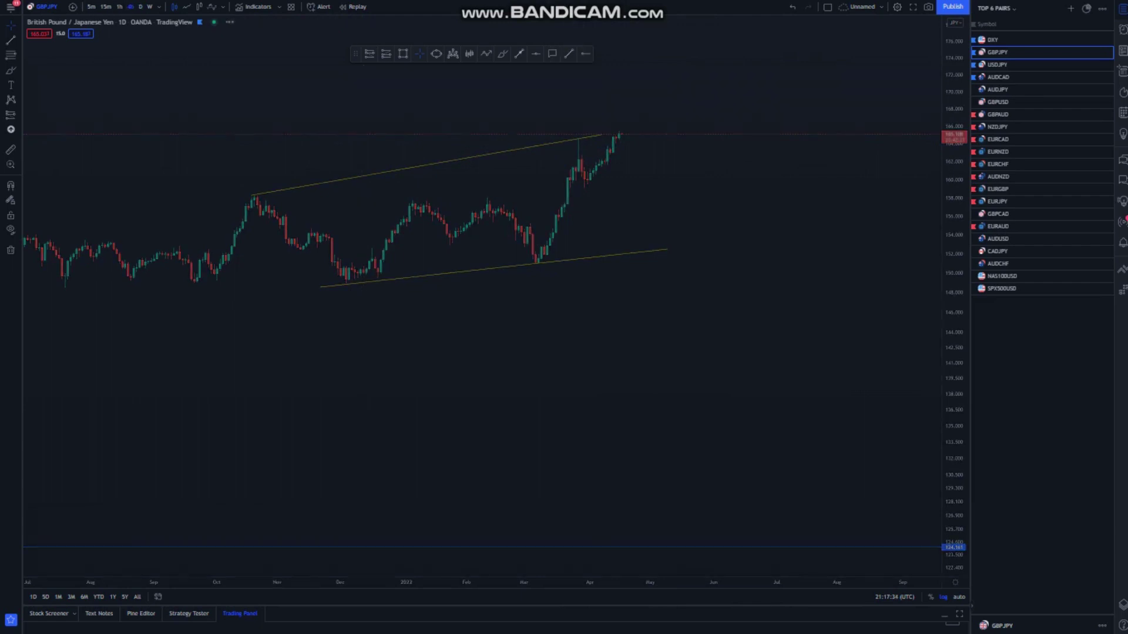
left_click_drag(954, 382, 953, 226)
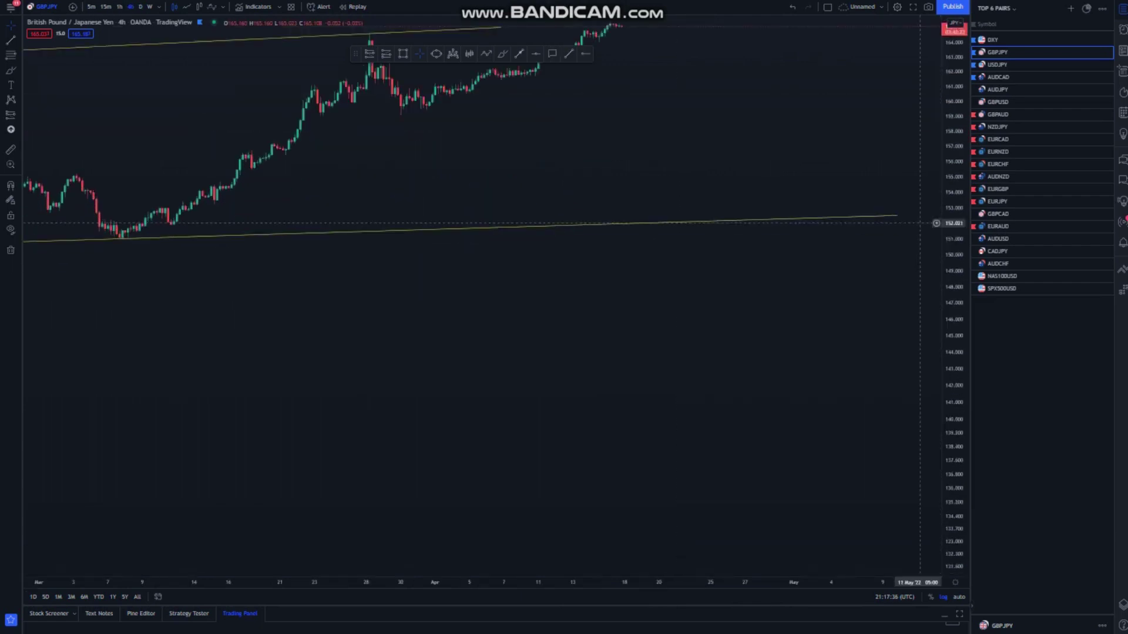
left_click_drag(615, 141, 591, 300)
left_click_drag(952, 391, 953, 237)
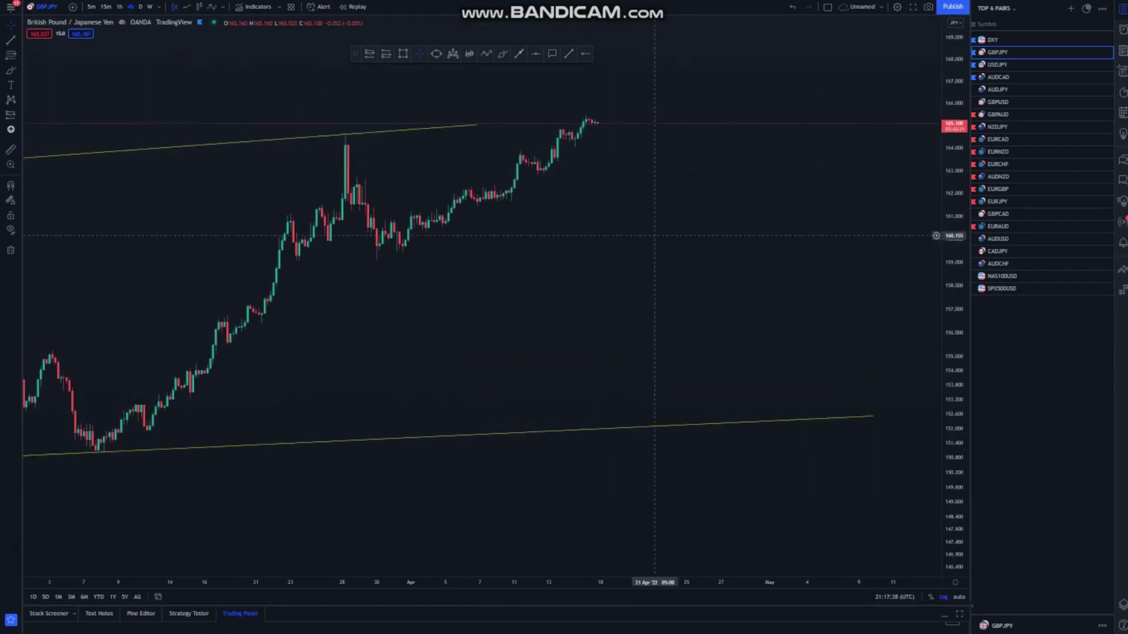
left_click_drag(654, 237, 715, 260)
left_click(585, 55)
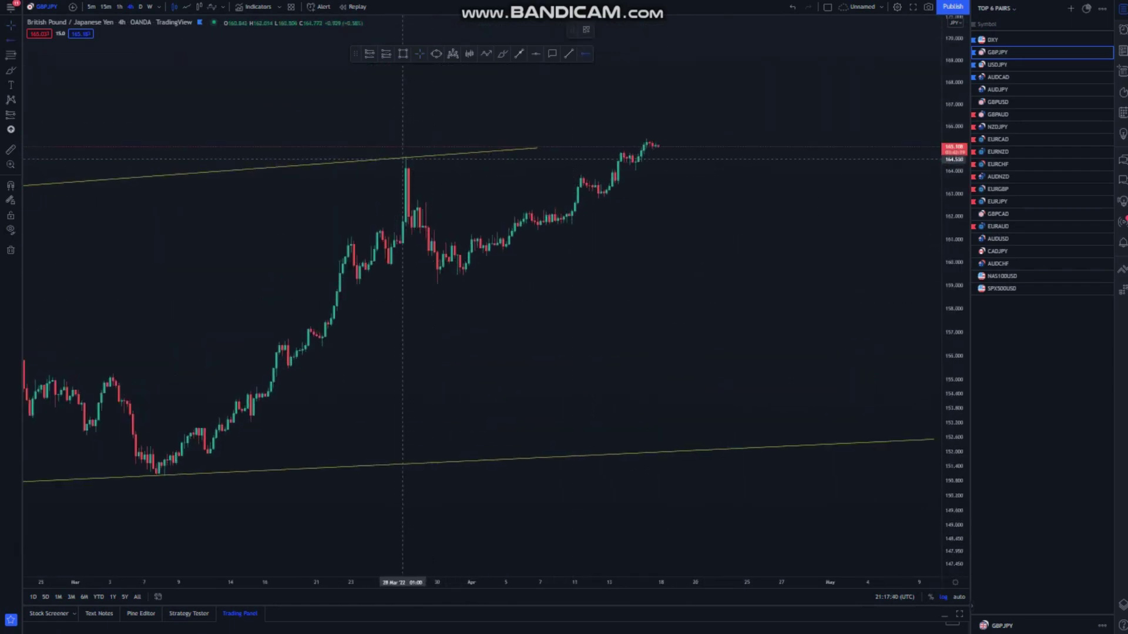
left_click(402, 158)
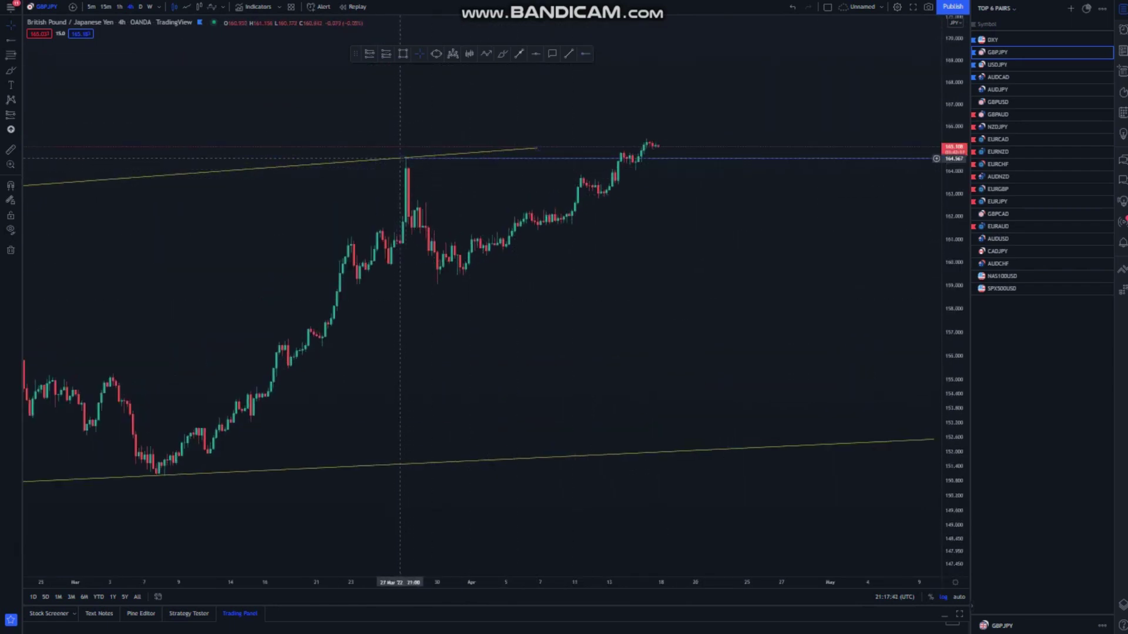
Align the horizontal ray with the 28 Mar '22 high at about 164.6, and draw an upper trend line from about 163.8 (11 Apr) to 165.7 (15 Apr)
left_click_drag(402, 159, 402, 157)
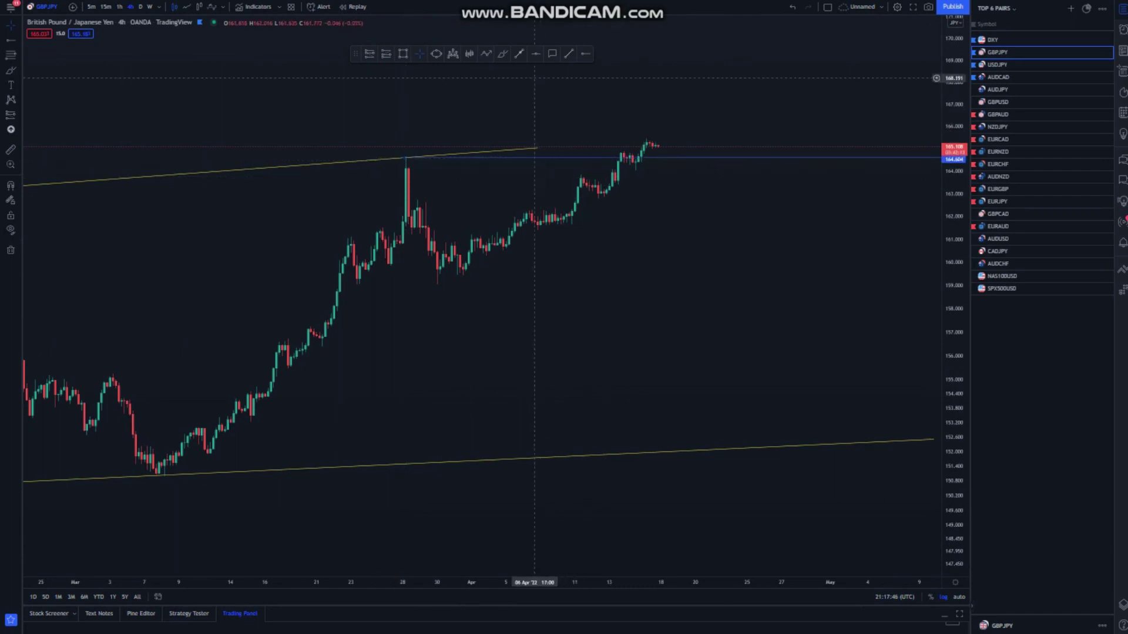
key("alt+t")
left_click(581, 176)
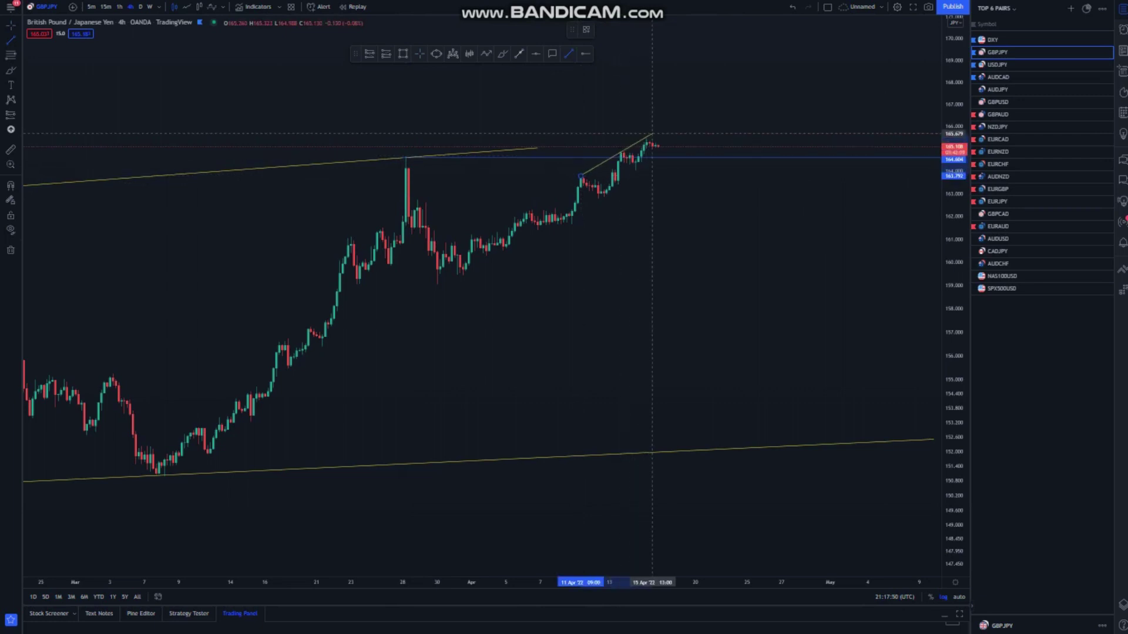
left_click(652, 133)
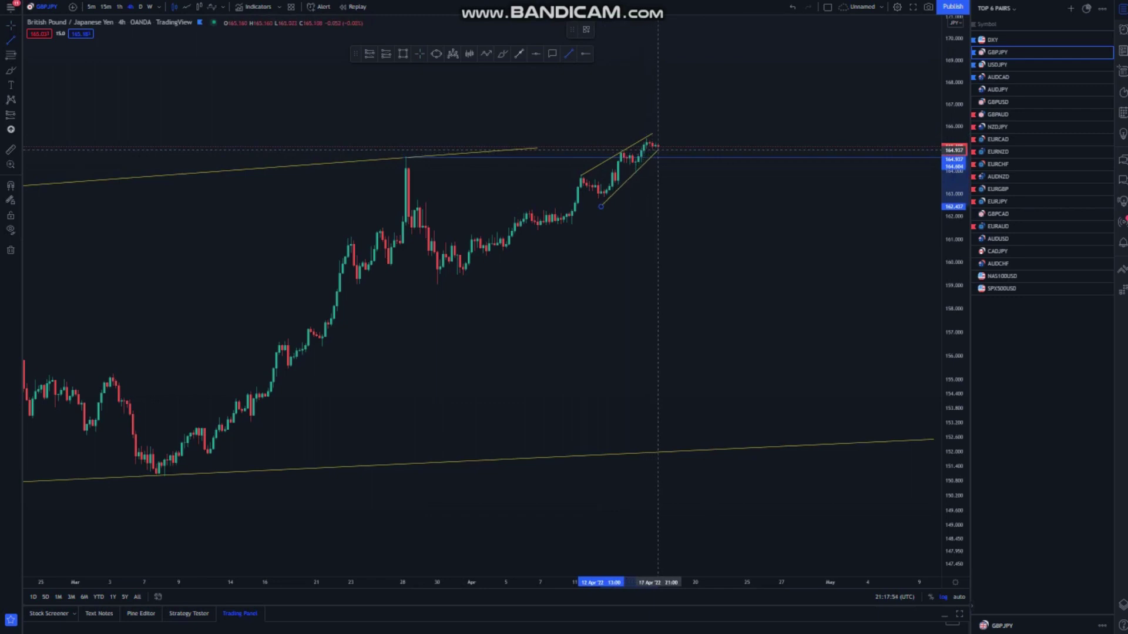
Draw a lower trend line under the April lows from about 162.7 on 12 Apr '22 to about 164.9 on 17 Apr '22
left_click(658, 145)
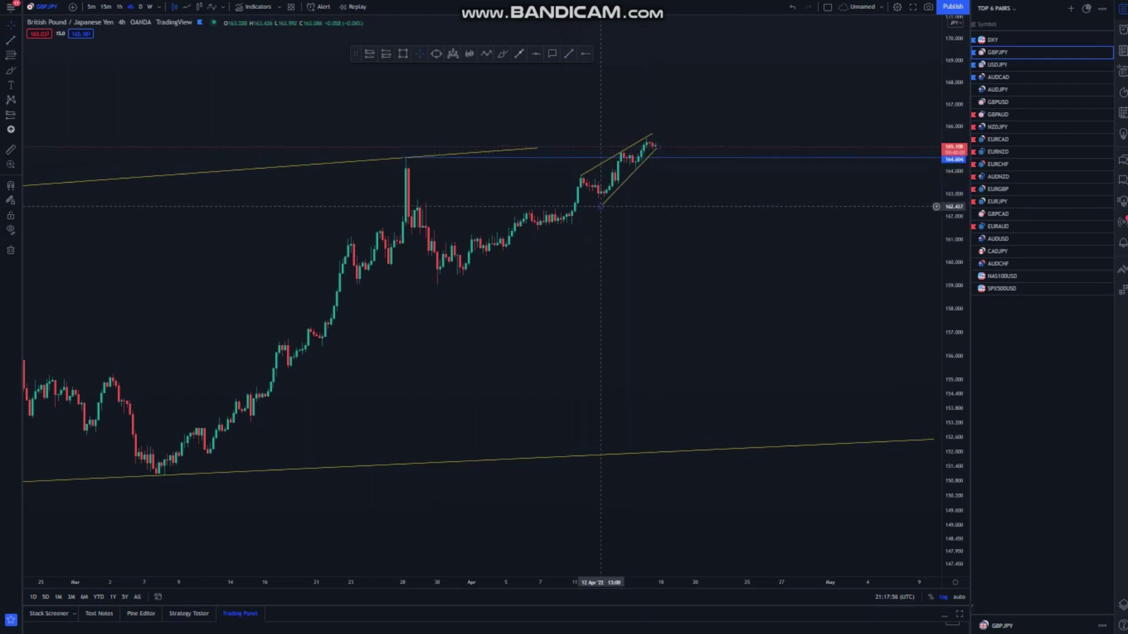
left_click_drag(600, 207, 604, 205)
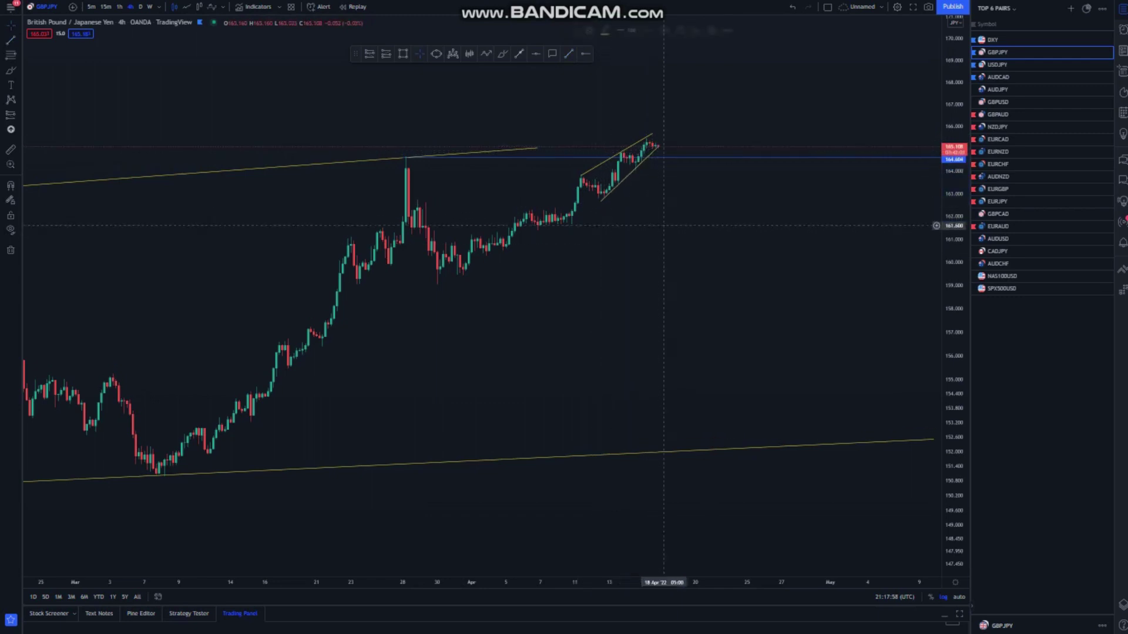
left_click_drag(658, 145, 658, 150)
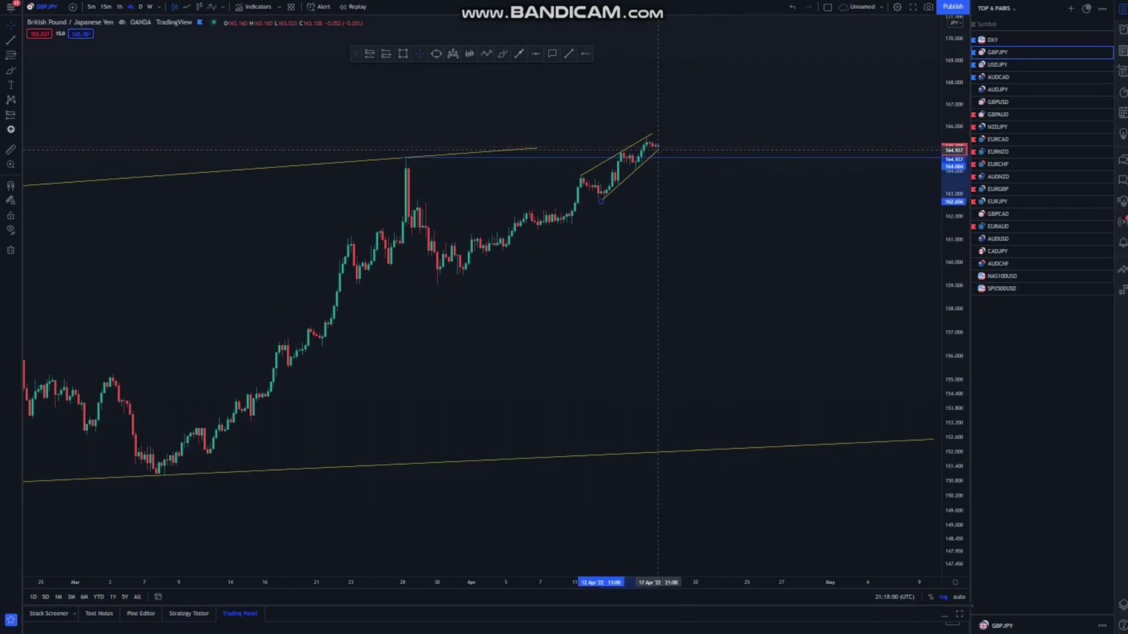
left_click(646, 240)
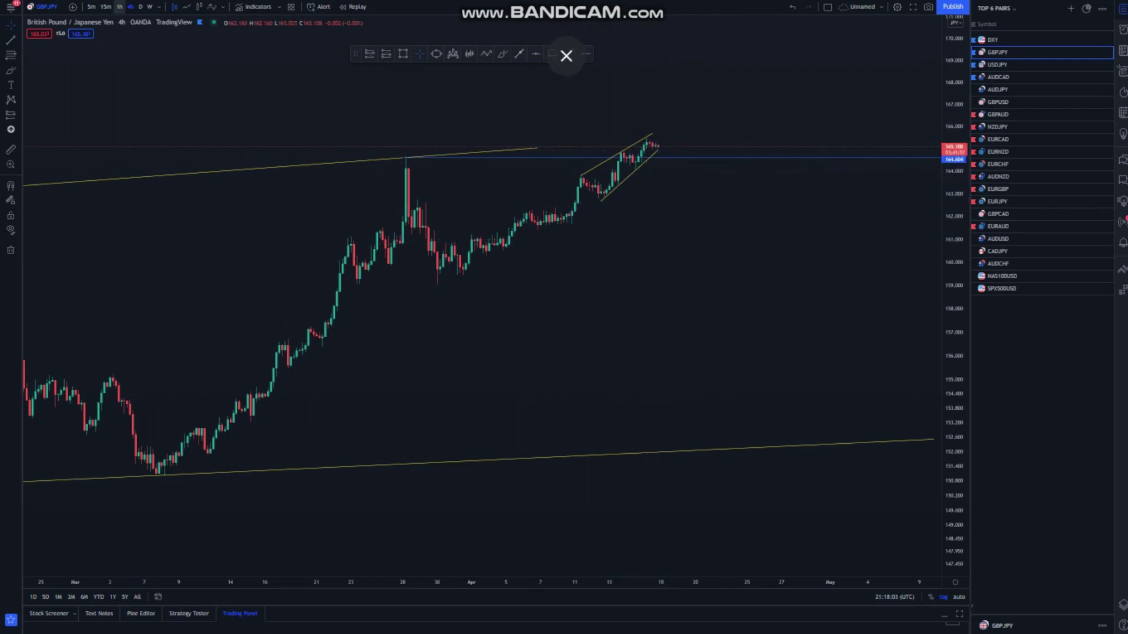
On the 1-hour timeframe, move the end of the short upper trend line slightly later, to about 165.6
left_click(119, 7)
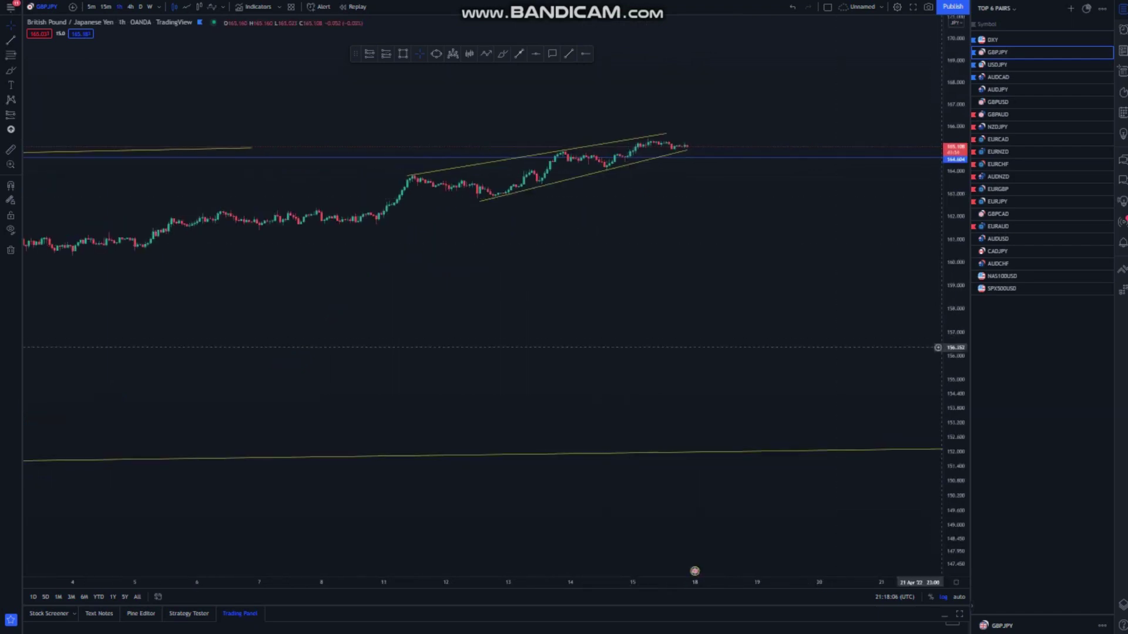
scroll(730, 231, "down", 3)
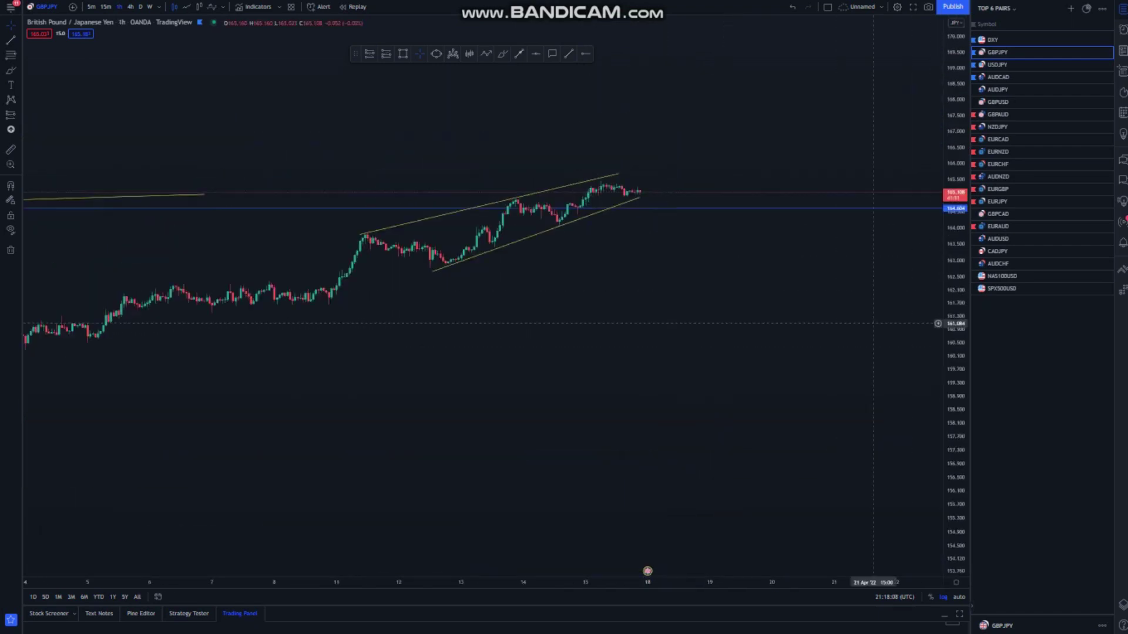
scroll(875, 323, "down", 1)
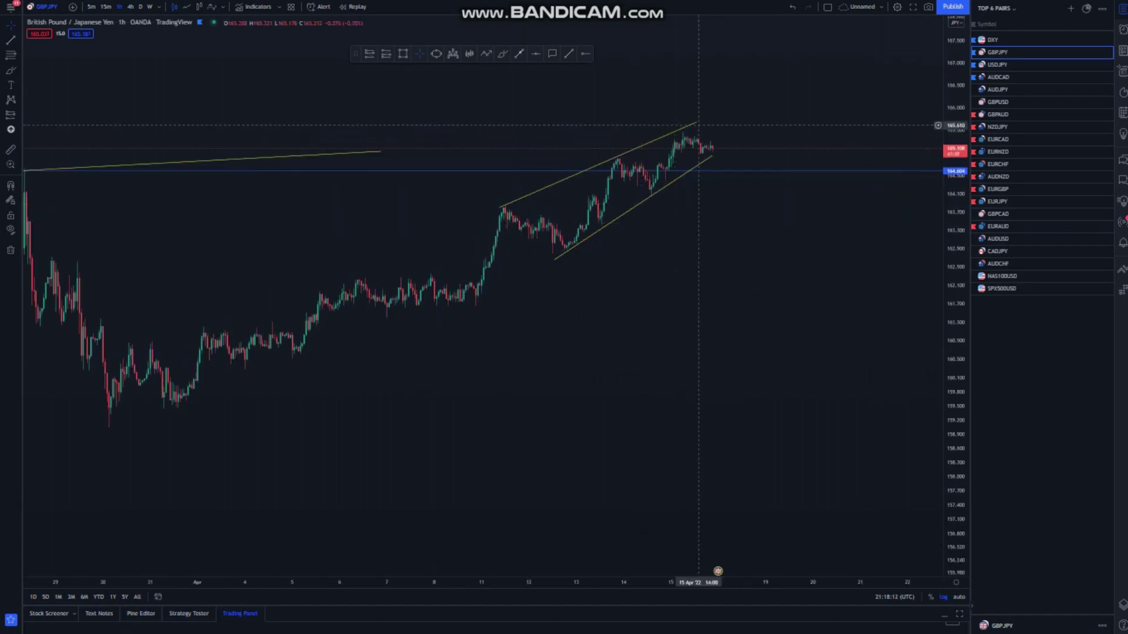
left_click_drag(697, 122, 702, 124)
left_click(778, 124)
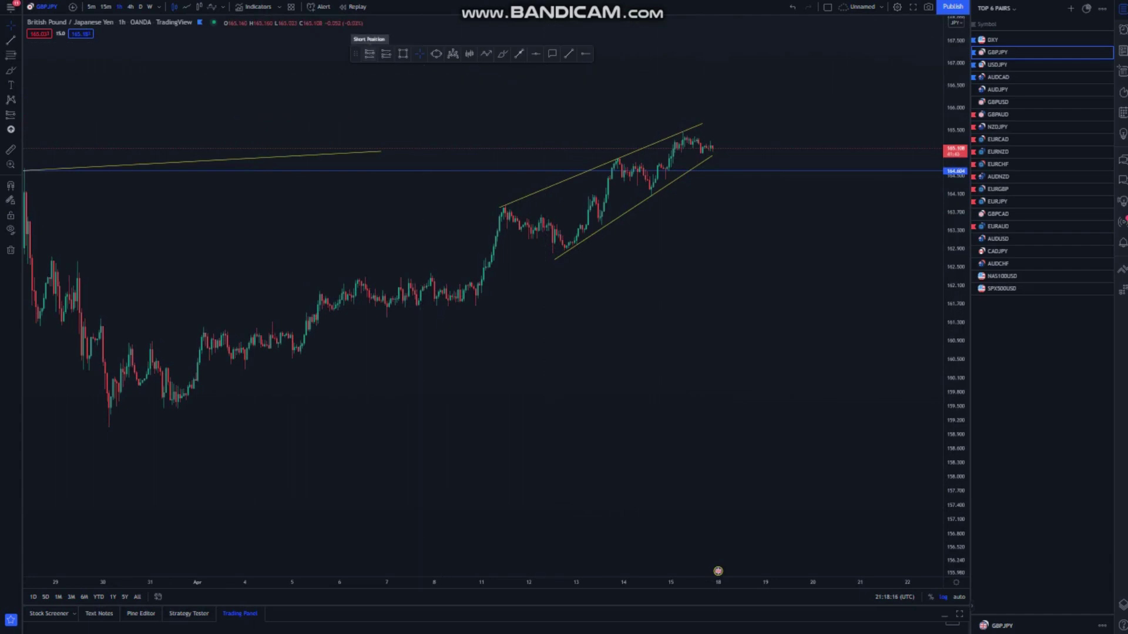
Place a short position with entry at about 164.8 and stop at about 165.7, and extend the short lower trend line's end slightly
left_click(369, 53)
left_click(708, 163)
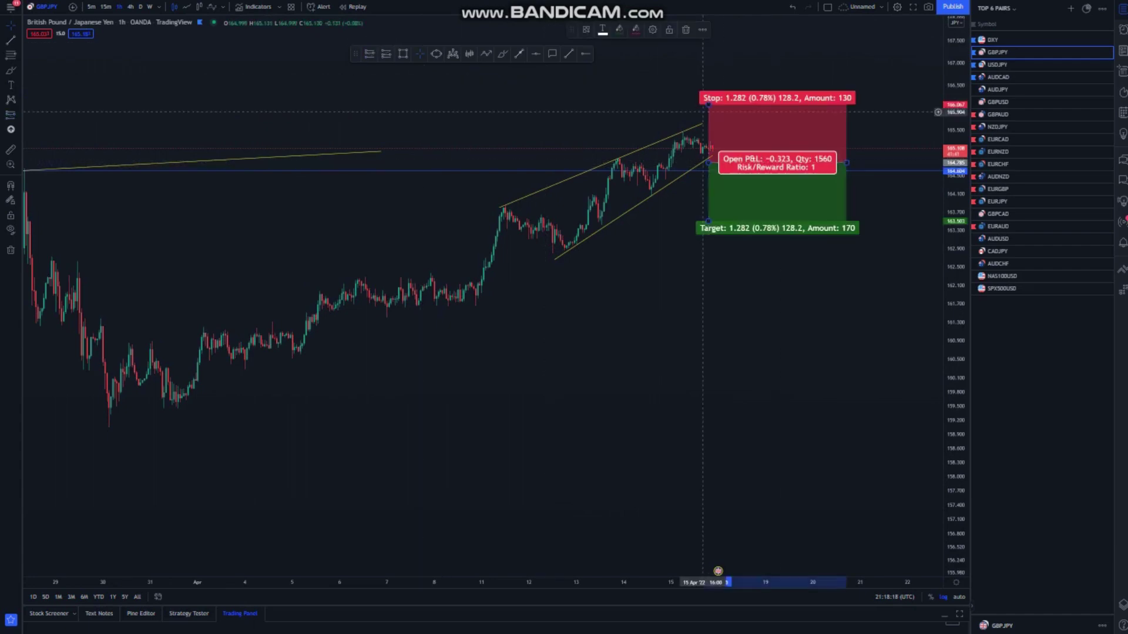
left_click_drag(708, 104, 708, 120)
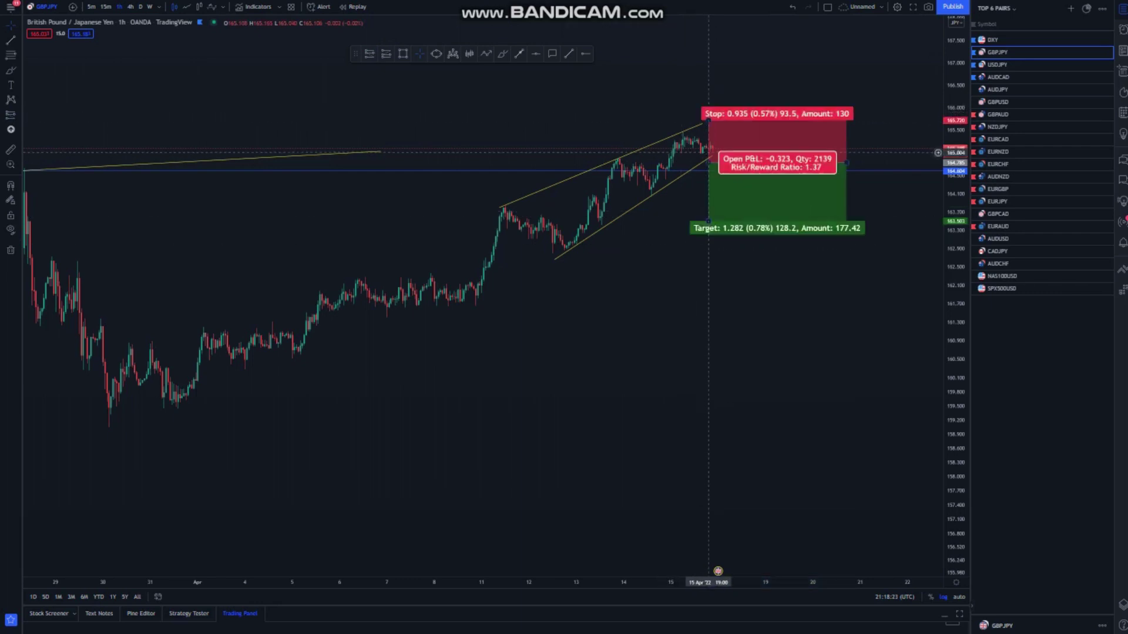
left_click(713, 155)
left_click_drag(713, 155, 720, 151)
Lower the short position's target to about 159.1, level with the late-March low
scroll(650, 219, "down", 5)
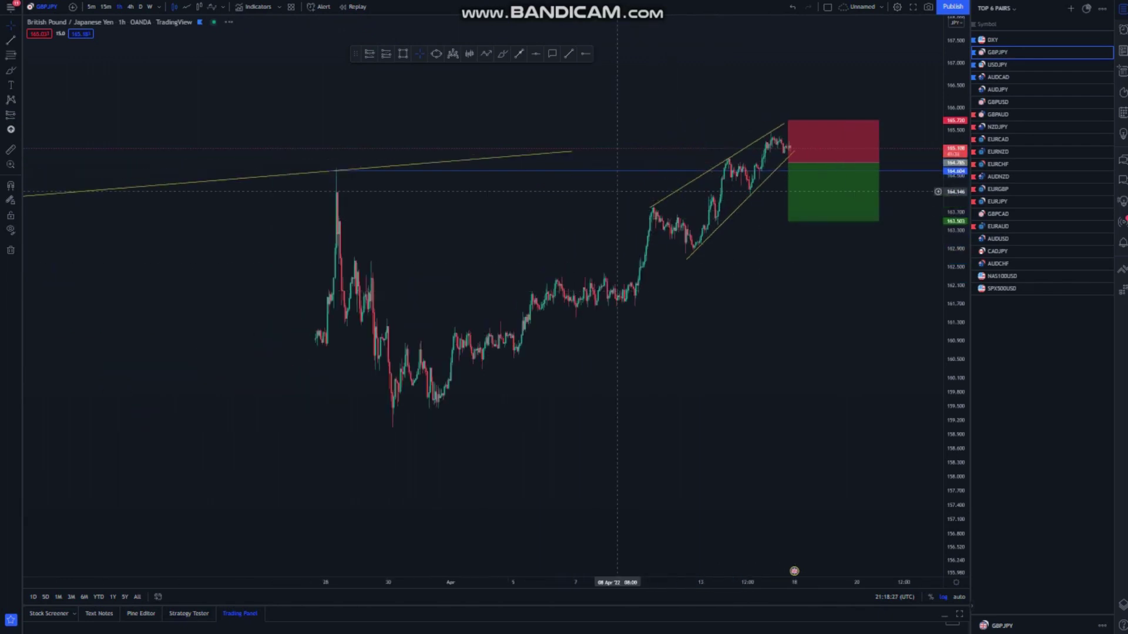
left_click_drag(788, 221, 788, 250)
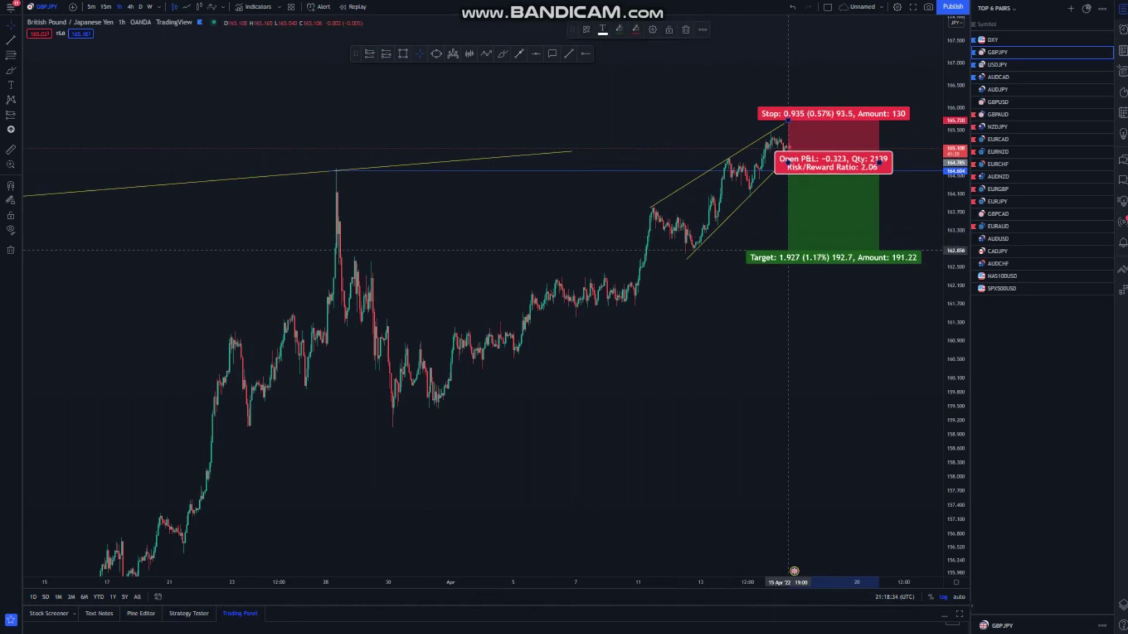
left_click_drag(788, 250, 788, 426)
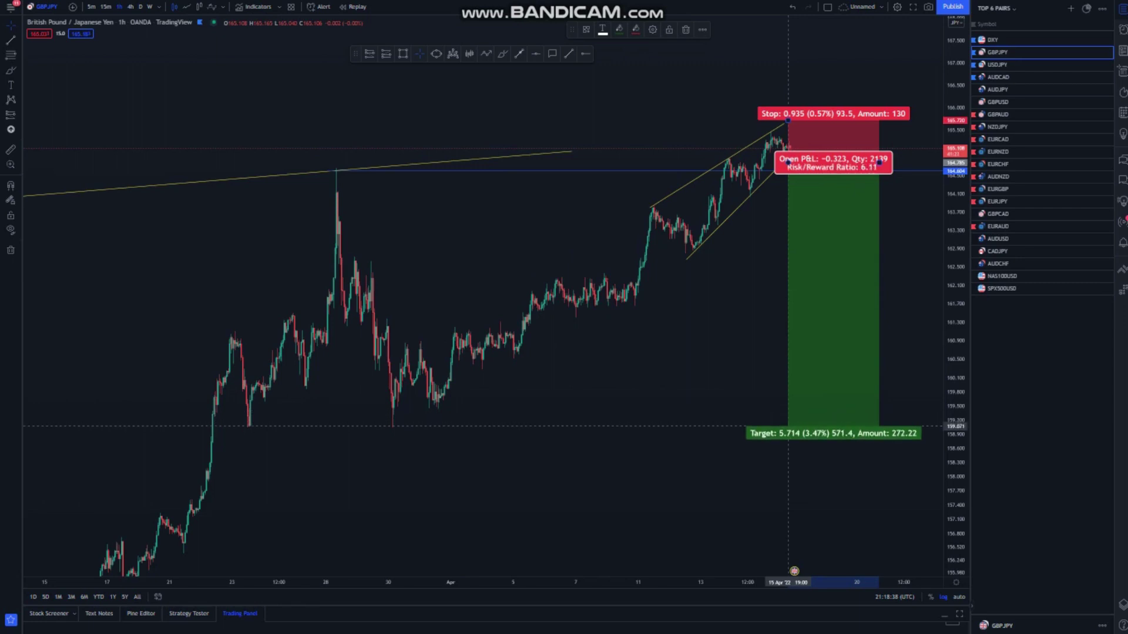
Lower the short position's target to about 152.3, just above the long-term lower trend line
left_click_drag(956, 246, 956, 436)
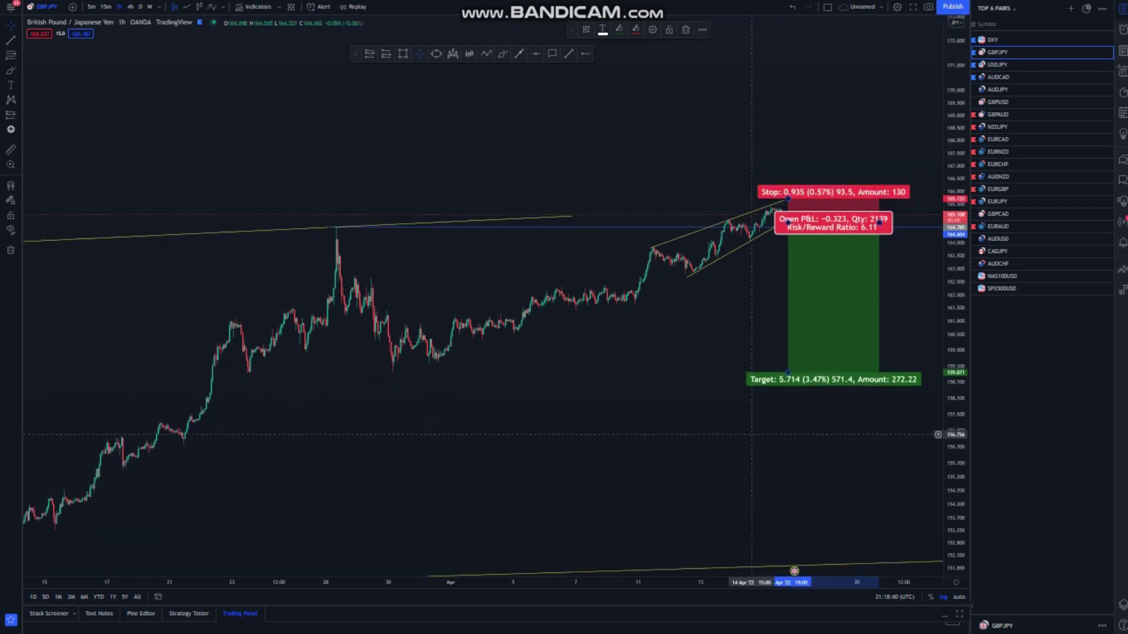
left_click_drag(605, 346, 582, 304)
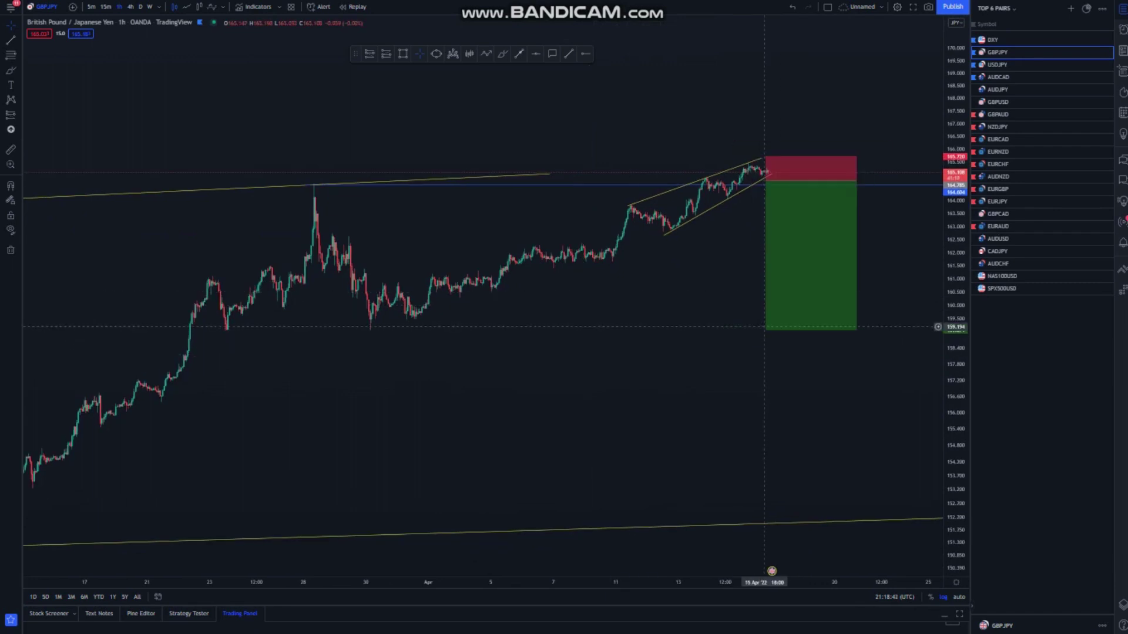
left_click_drag(777, 333, 765, 514)
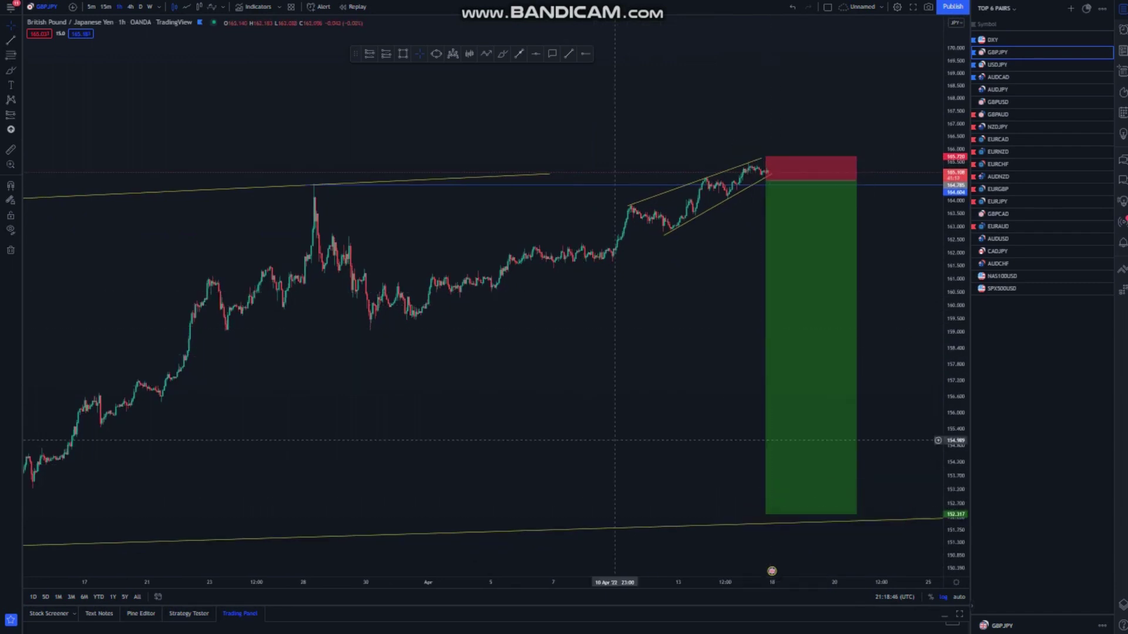
Brush a stepped downward price projection from the latest candles to about 154.7 on 22 Apr '22, and circle the 28 Mar high
scroll(927, 256, "down", 3)
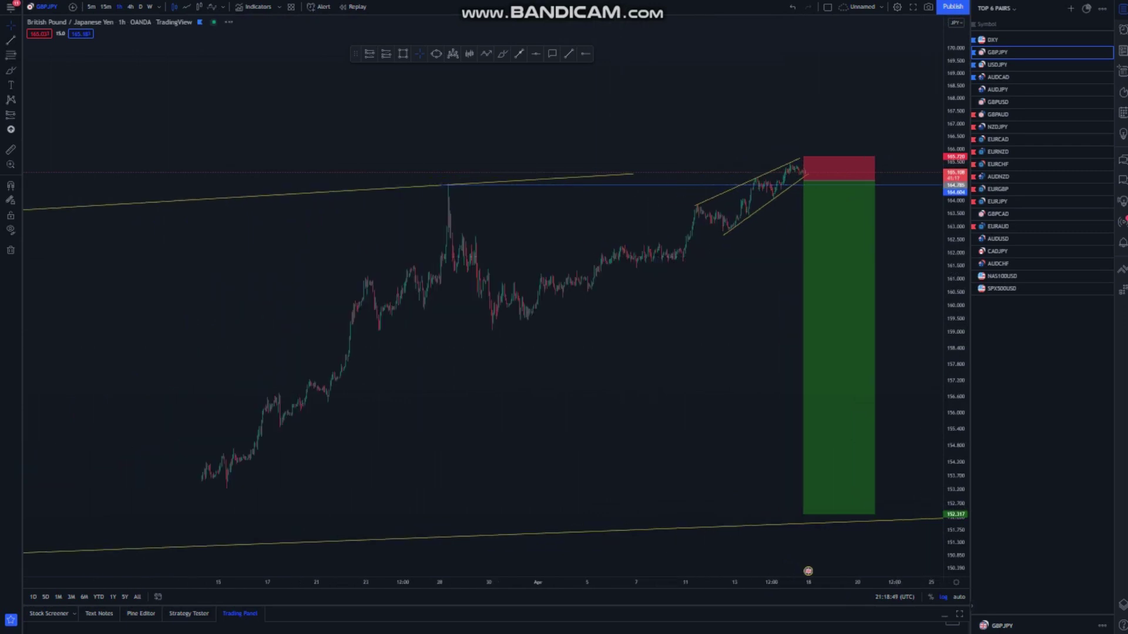
left_click_drag(957, 327, 956, 289)
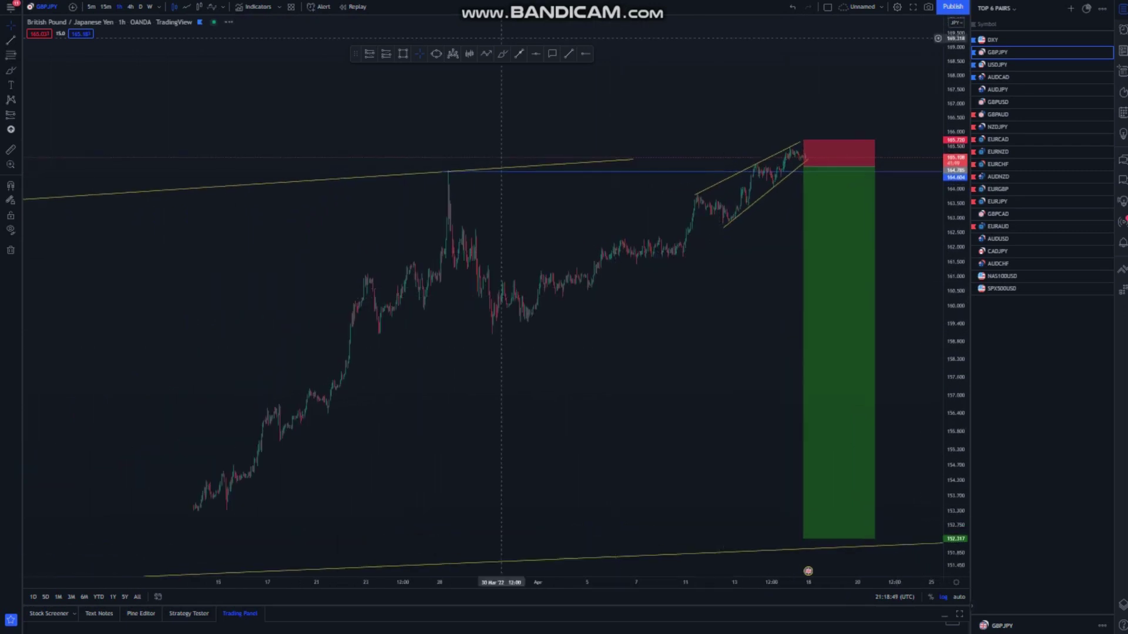
left_click(503, 54)
left_click_drag(805, 154, 814, 194)
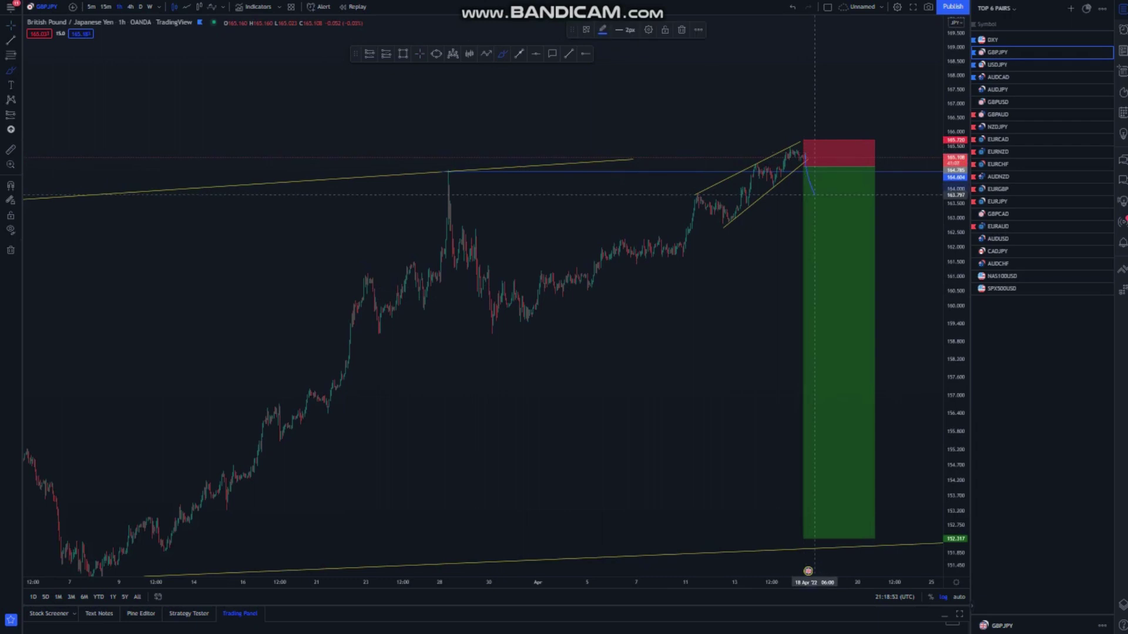
left_click_drag(448, 168, 440, 175)
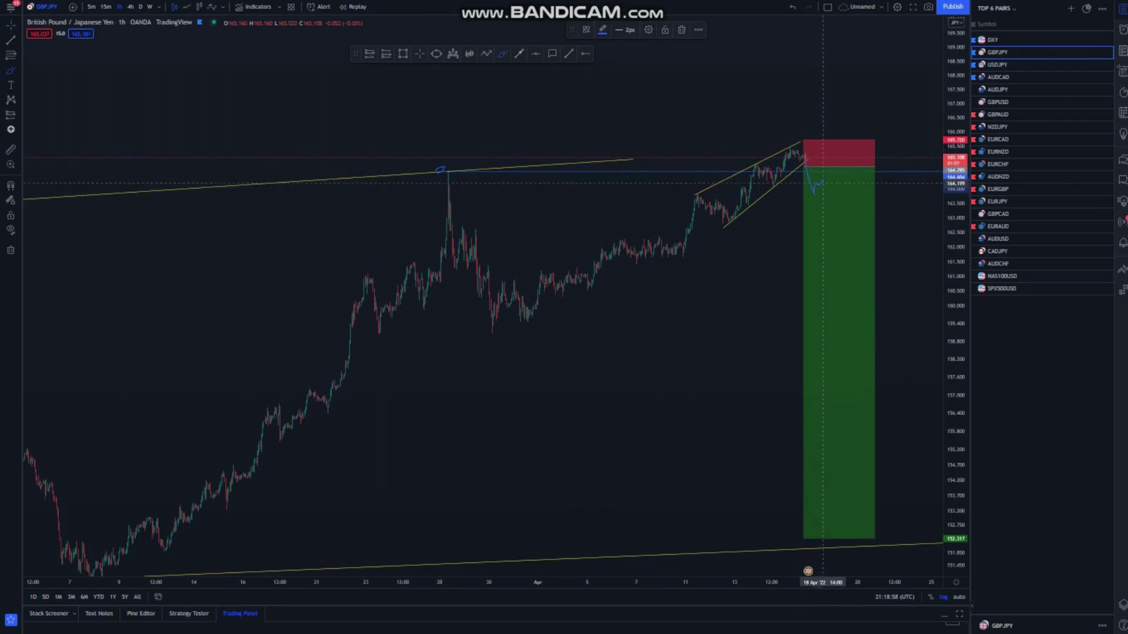
mouse_move(825, 194)
left_mouse_down()
mouse_move(829, 182)
mouse_move(863, 370)
mouse_move(926, 465)
left_mouse_up()
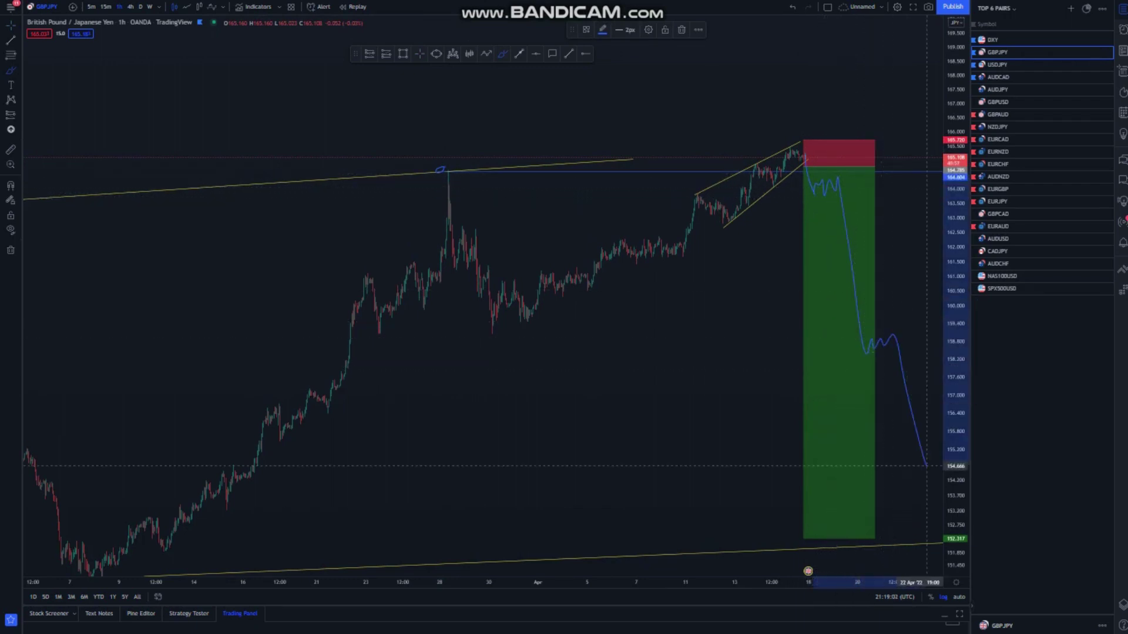
Switch the chart to USDJPY and frame its recent price action on the 4-hour timeframe
left_click(1010, 64)
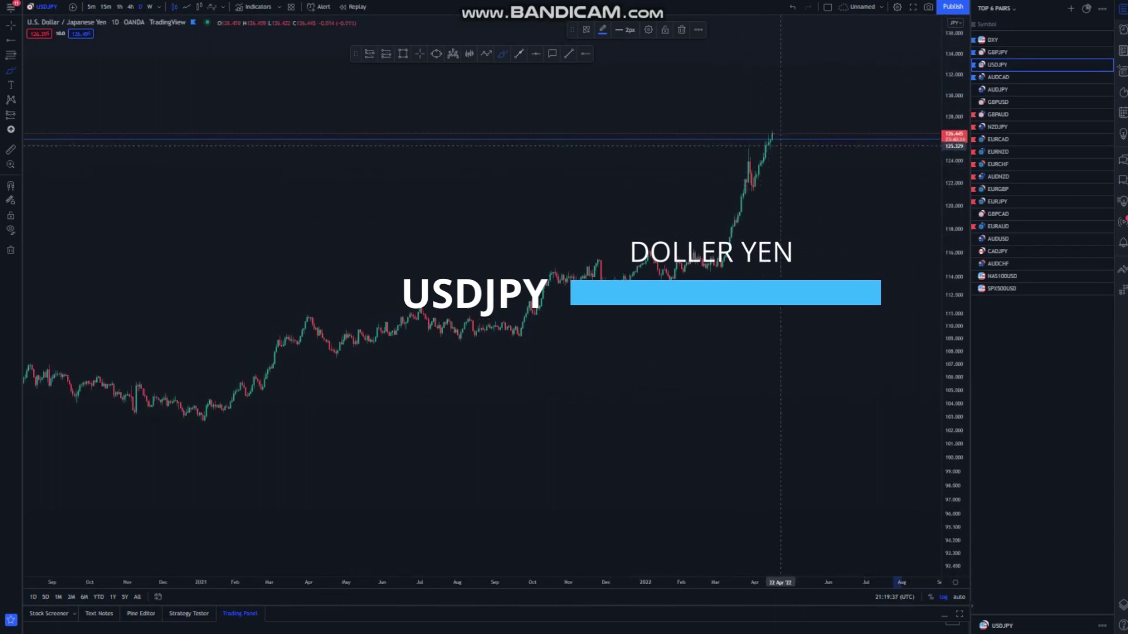
scroll(728, 142, "up", 3)
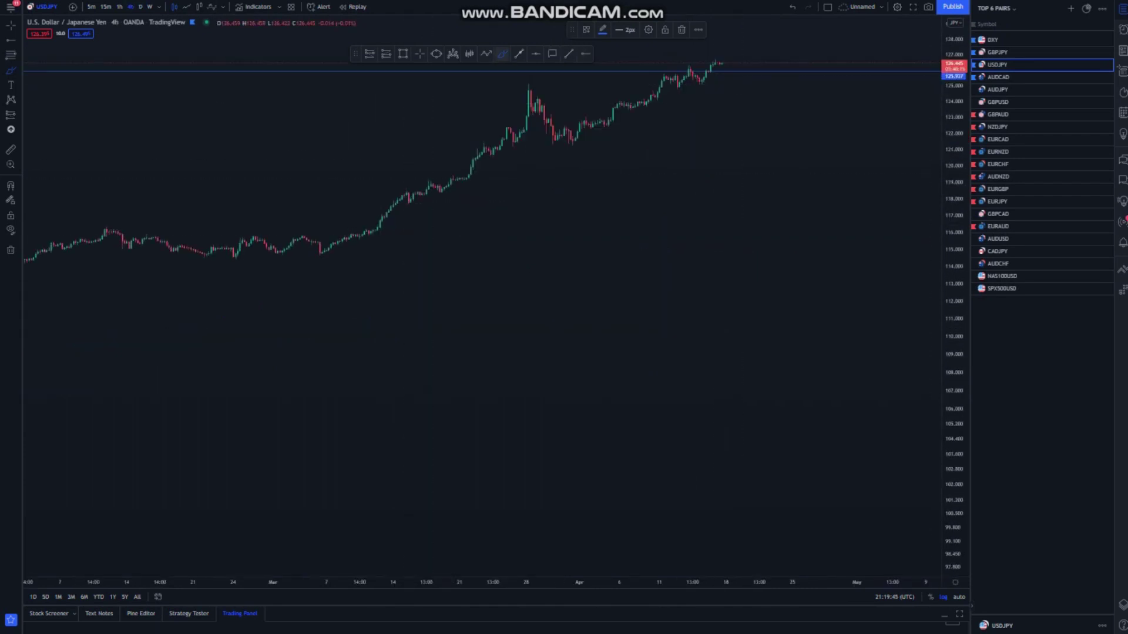
key("Escape")
left_click_drag(543, 270, 546, 361)
left_click_drag(955, 353, 954, 211)
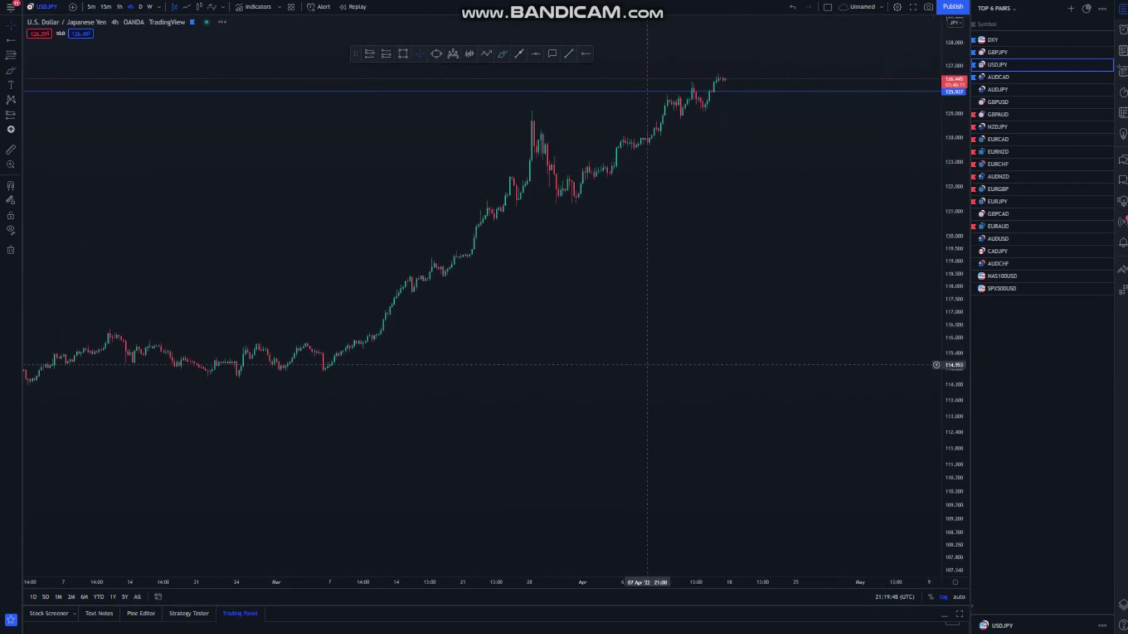
Draw a rising channel with an upper line from about 123.0 (29 Mar '22) to 127.0 and a lower line from about 121.3 (31 Mar) to 126.0
left_click(550, 159)
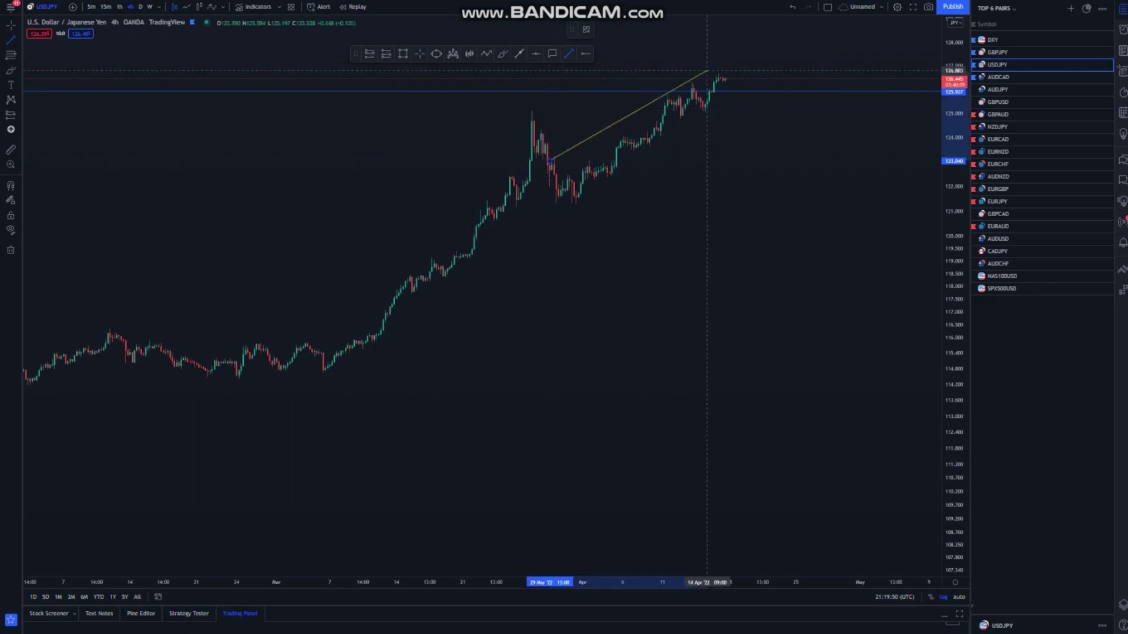
left_click(720, 64)
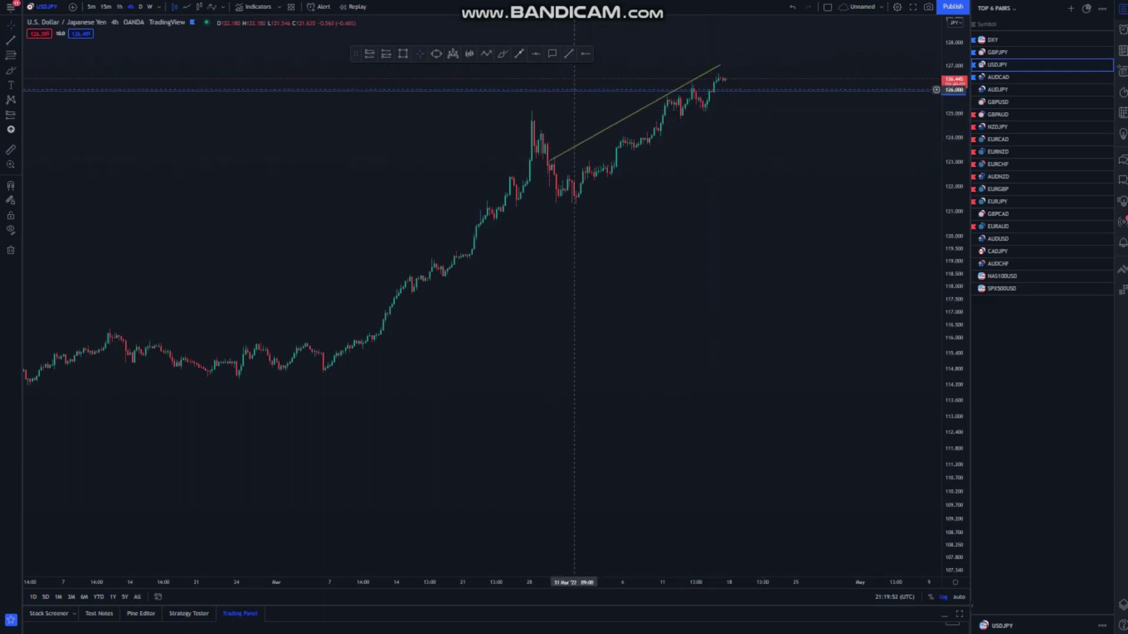
left_click(576, 204)
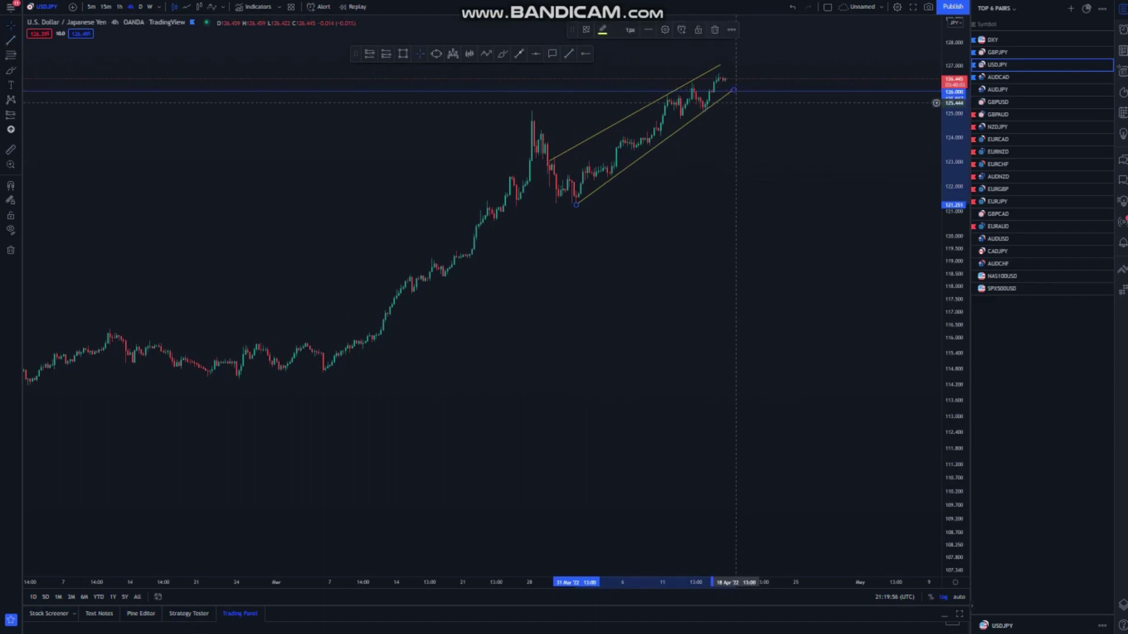
left_click(733, 89)
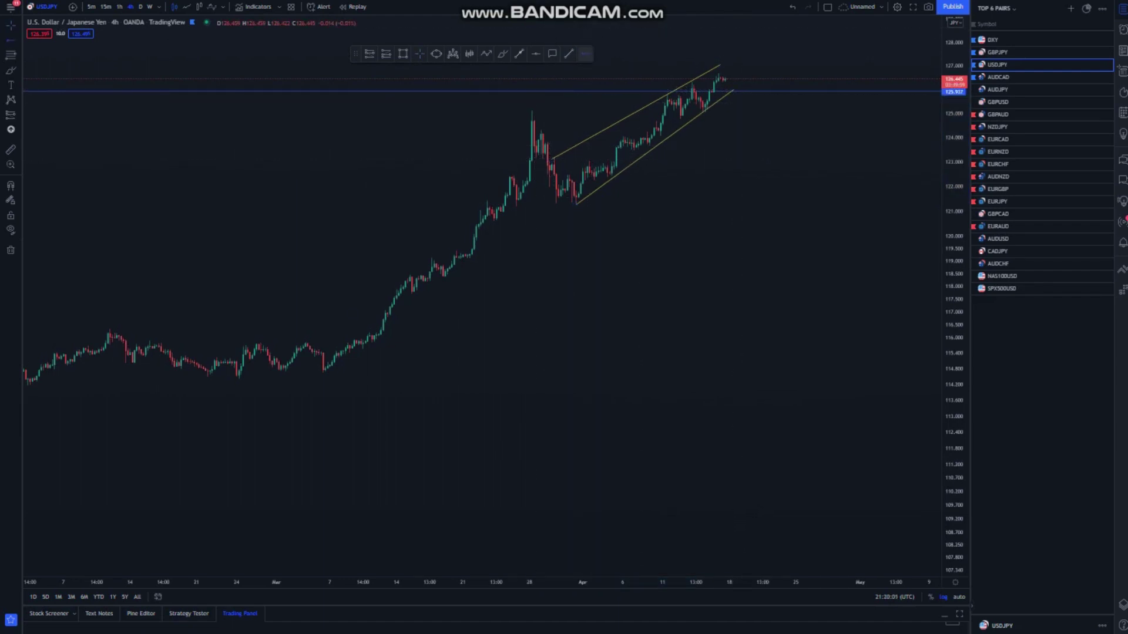
Place a horizontal ray at about 121.3 from the low where the channel's lower line starts
key("alt+j")
left_click(571, 204)
left_click(642, 223)
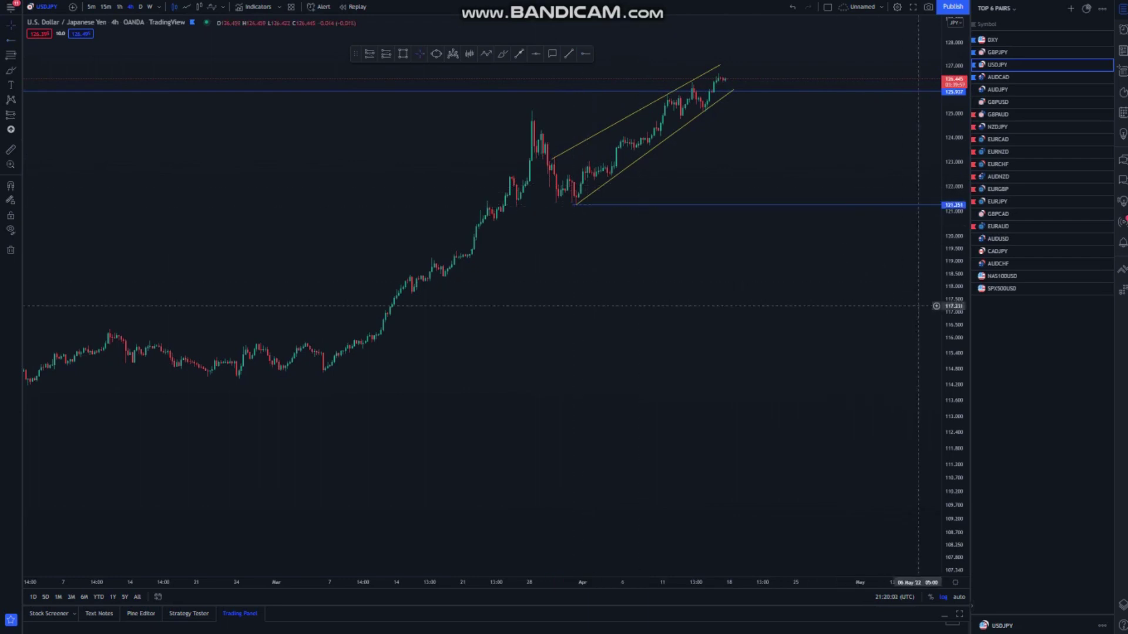
Switch USDJPY to the 1-hour timeframe and bring the whole rising channel into view
left_click_drag(954, 309, 954, 232)
left_click_drag(754, 109, 747, 146)
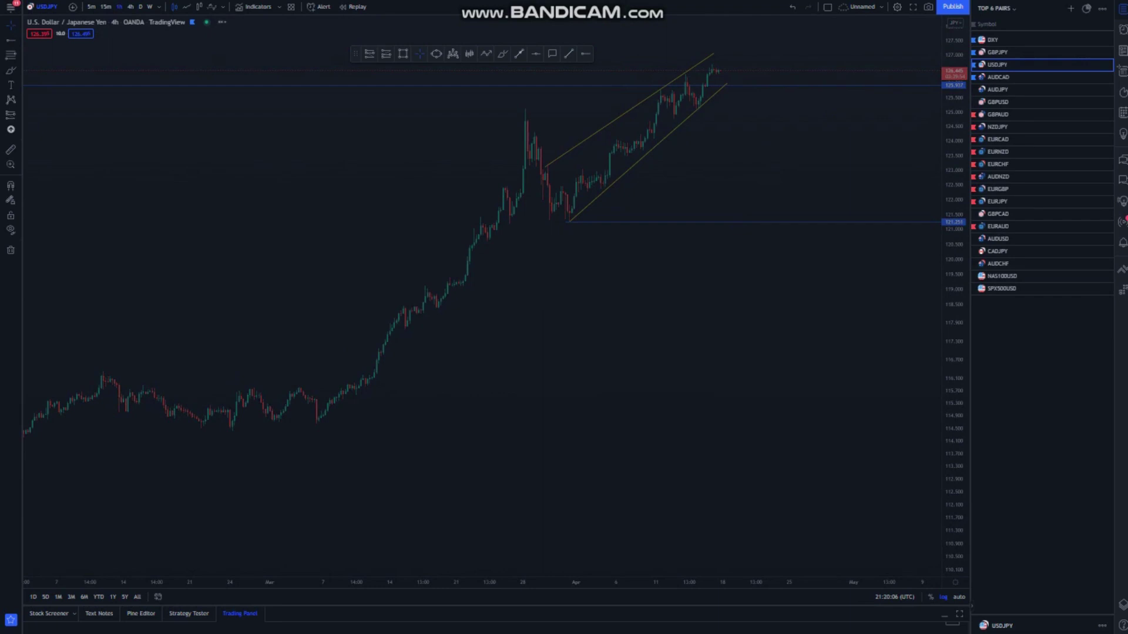
left_click(119, 7)
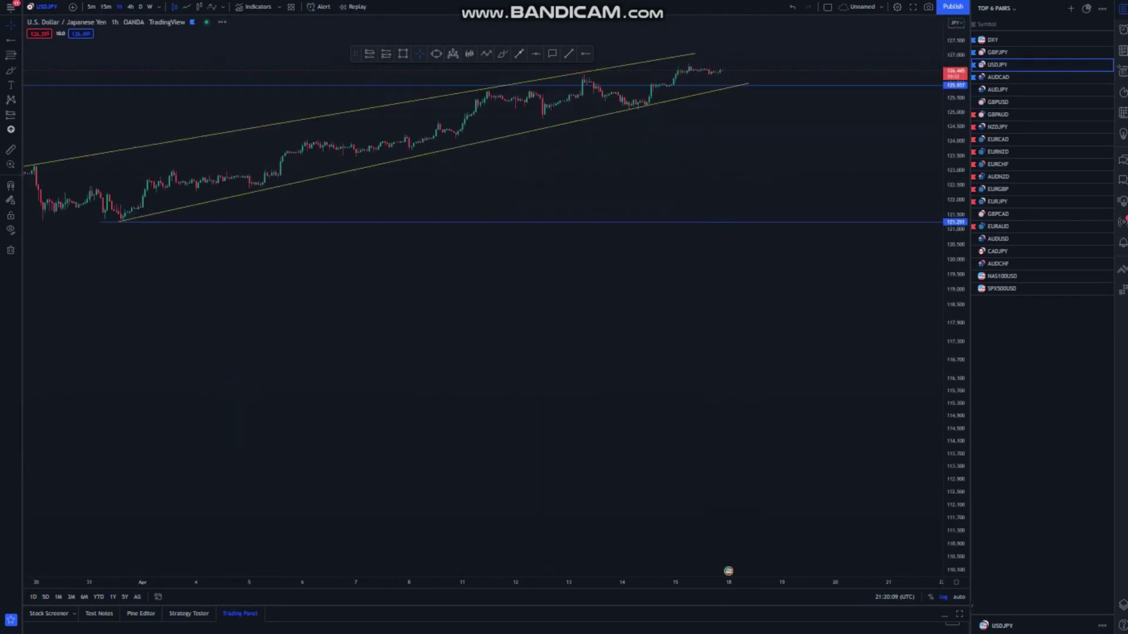
left_click_drag(954, 358, 955, 121)
left_click_drag(683, 202, 683, 375)
scroll(667, 271, "down", 3)
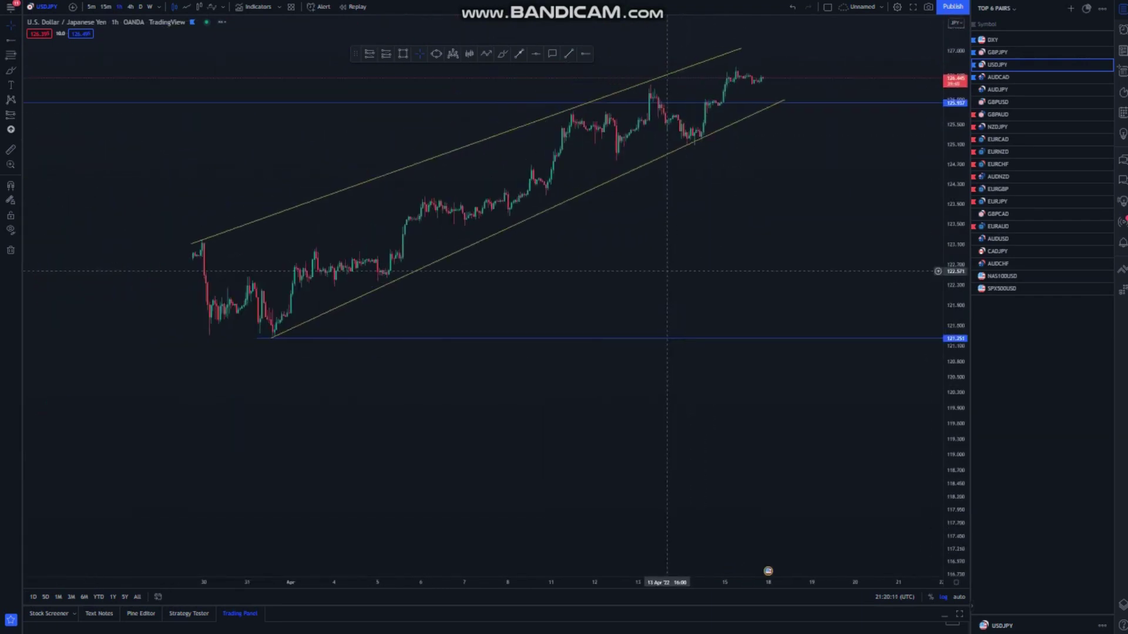
Shorten and re-anchor the upper channel line so it runs from the 11 Apr high at about 125.74 to about 127.06 on 15 Apr
scroll(666, 272, "down", 2)
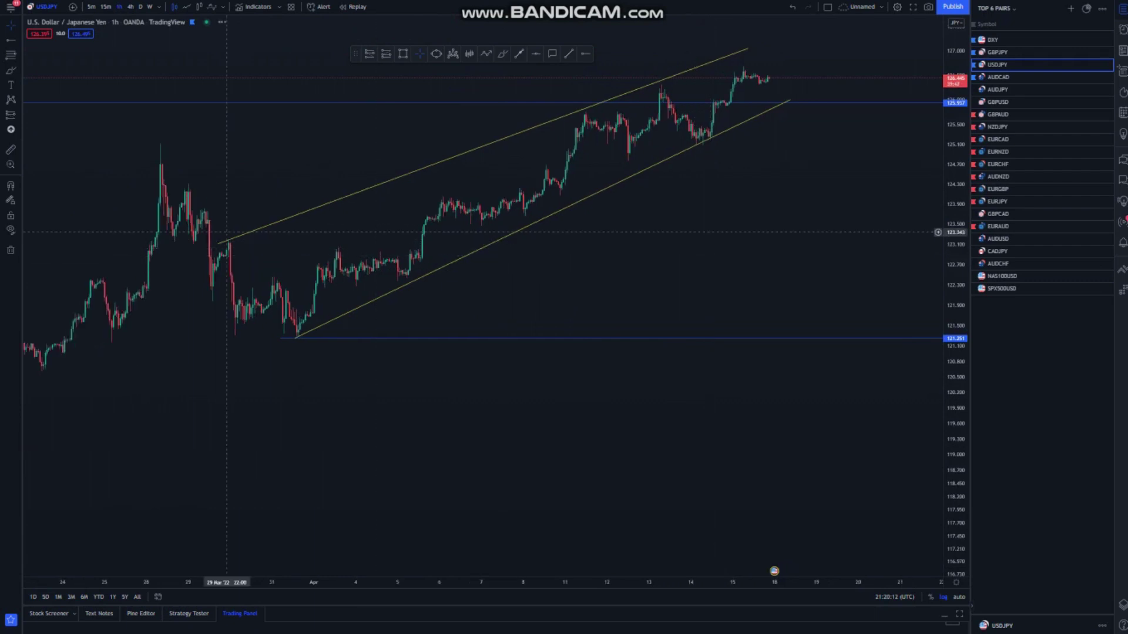
left_click_drag(220, 240, 587, 112)
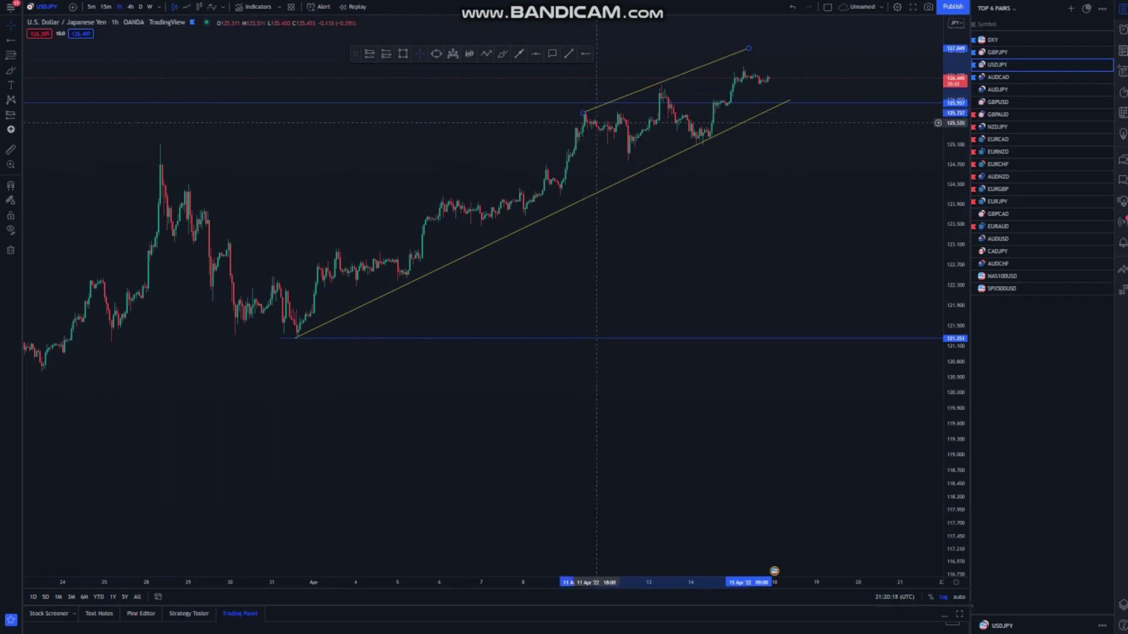
left_click(778, 187)
left_click(748, 48)
left_click_drag(748, 48, 755, 50)
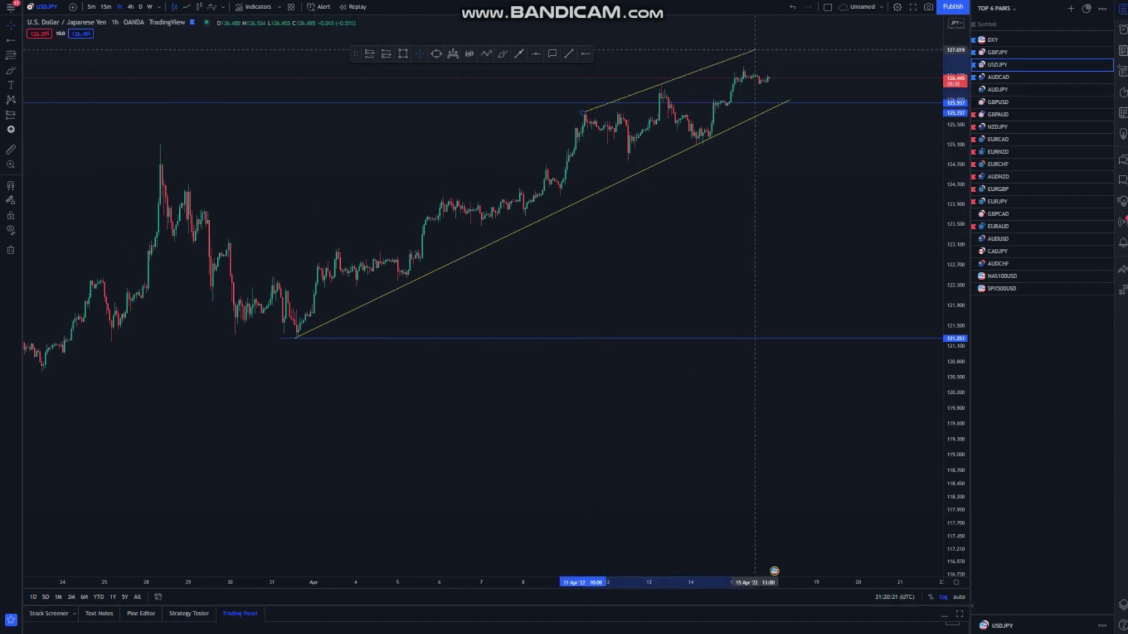
left_click(813, 178)
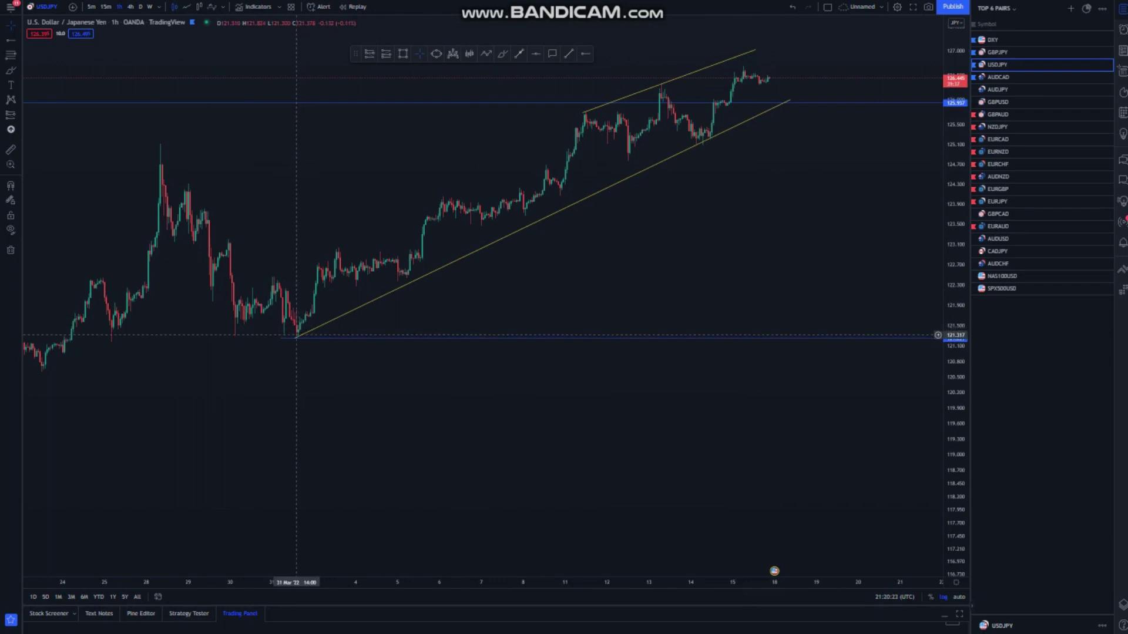
Re-anchor the lower channel line to run from about 124.75 near the 12 Apr low to about 125.45 on 18 Apr
left_click_drag(296, 336, 616, 160)
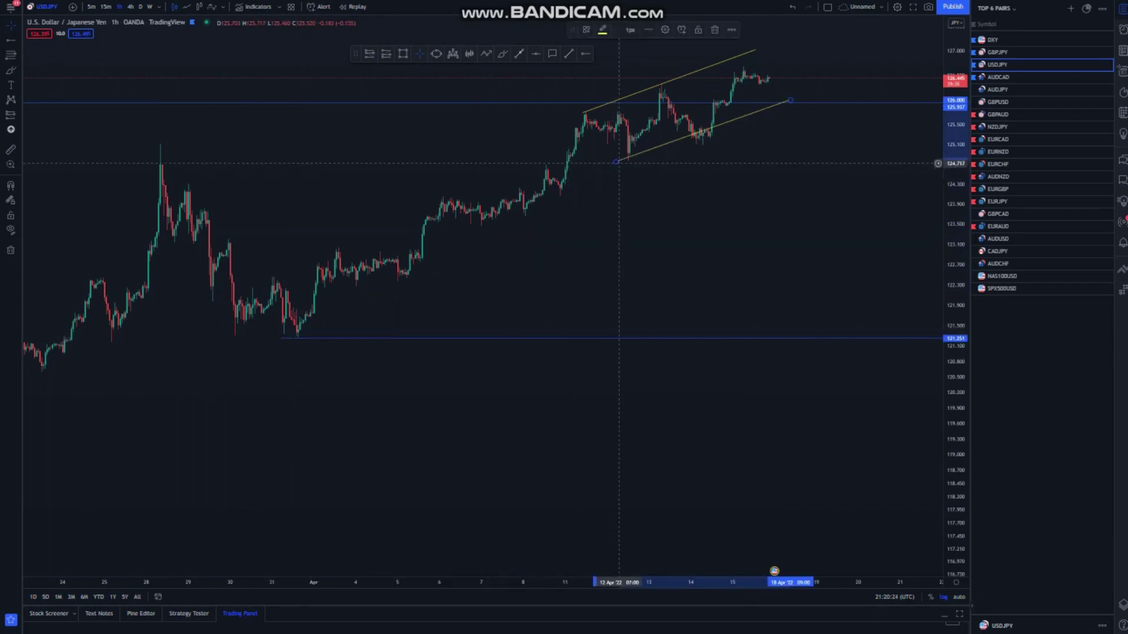
left_click_drag(788, 101, 791, 127)
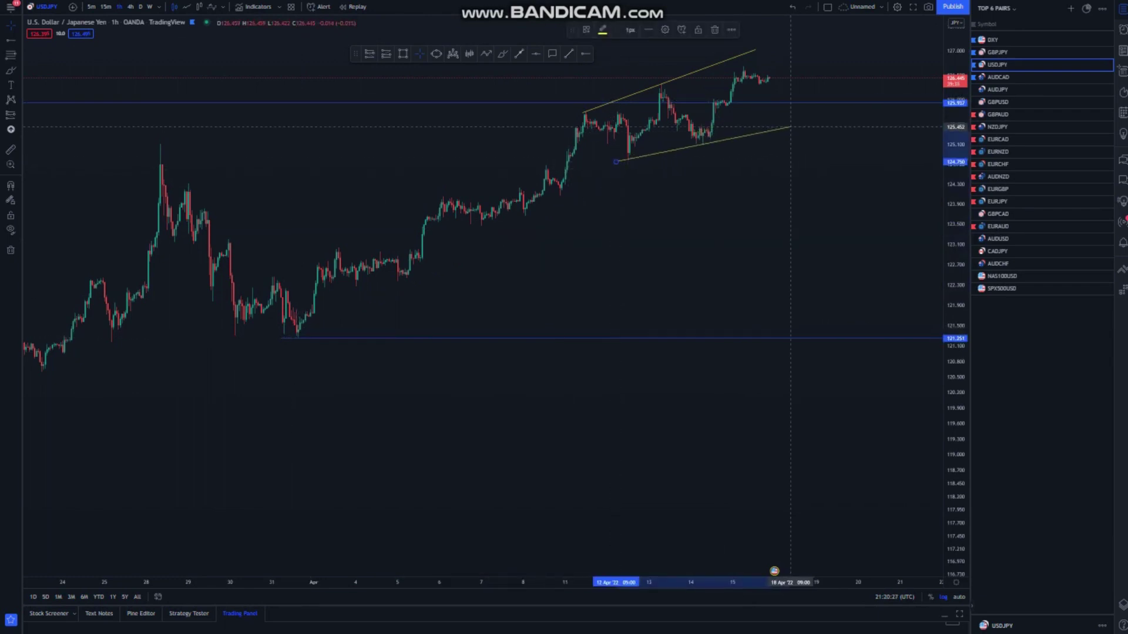
left_click(799, 166)
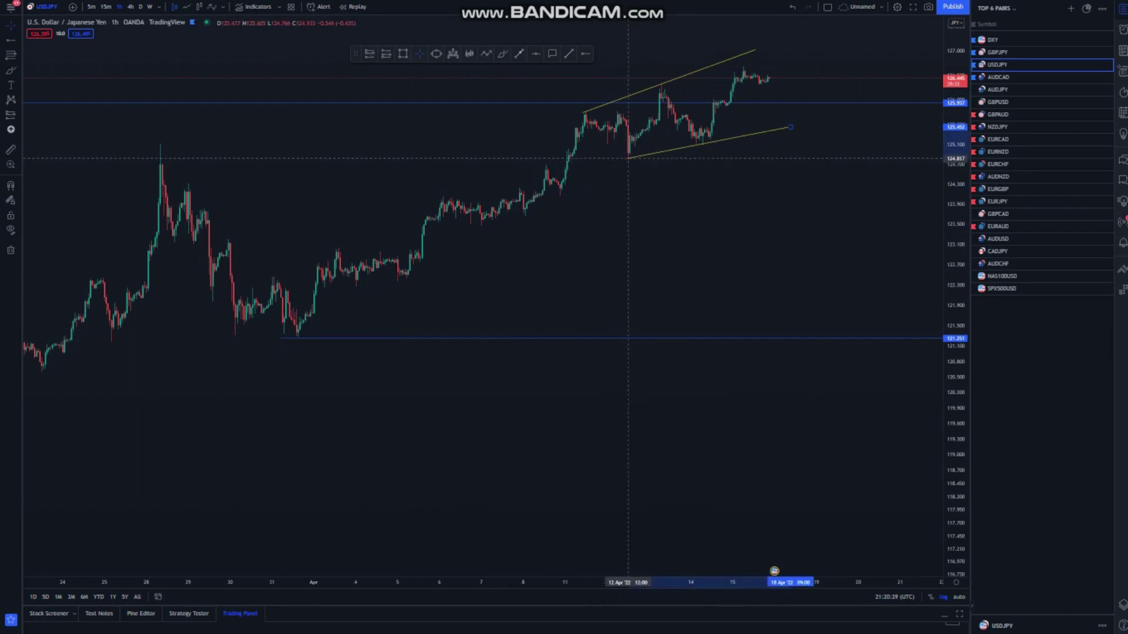
Brush-mark the highs along the upper channel line and sketch the swing down to the lower line and back up
left_click(503, 54)
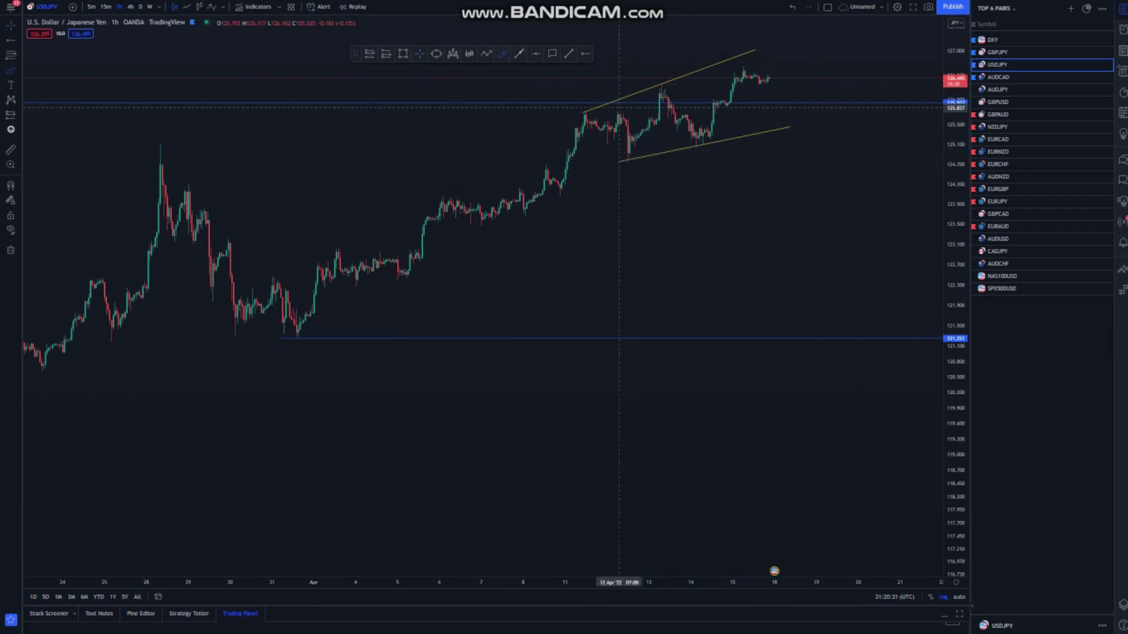
left_click_drag(576, 108, 573, 105)
mouse_move(660, 79)
left_mouse_down()
mouse_move(649, 114)
mouse_move(689, 145)
left_mouse_up()
mouse_move(703, 147)
left_mouse_down()
mouse_move(749, 54)
mouse_move(794, 115)
mouse_move(811, 172)
left_mouse_up()
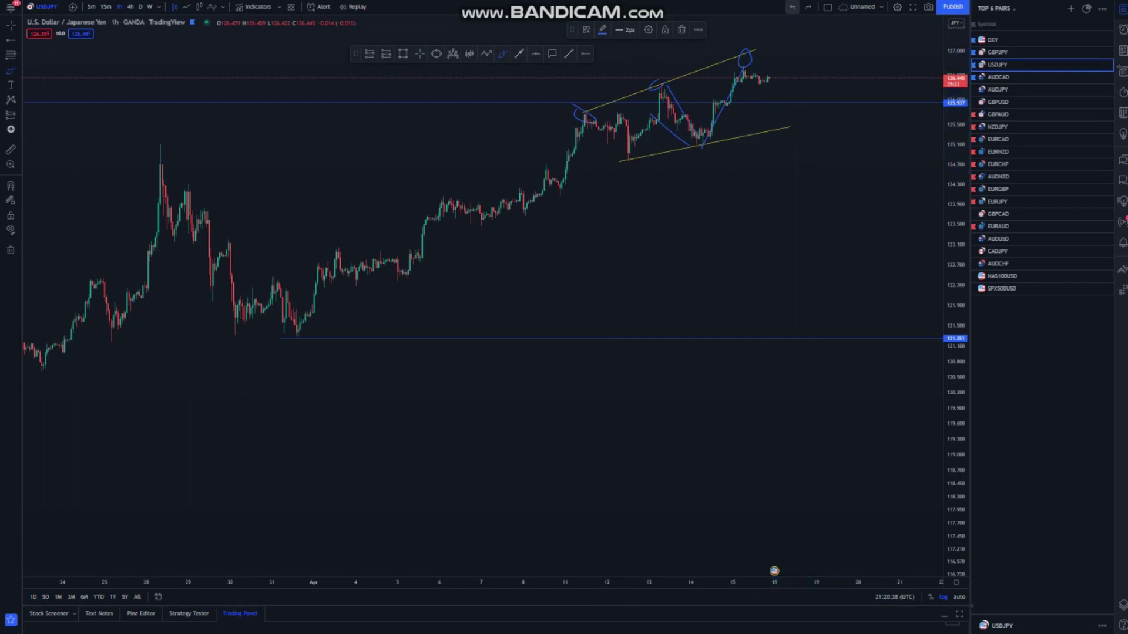
Redraw the last swing as a rise to the upper line, sketch a consolidation and drop to about 123.2, and undo all brush marks
key("ctrl+z")
left_click_drag(744, 45, 750, 38)
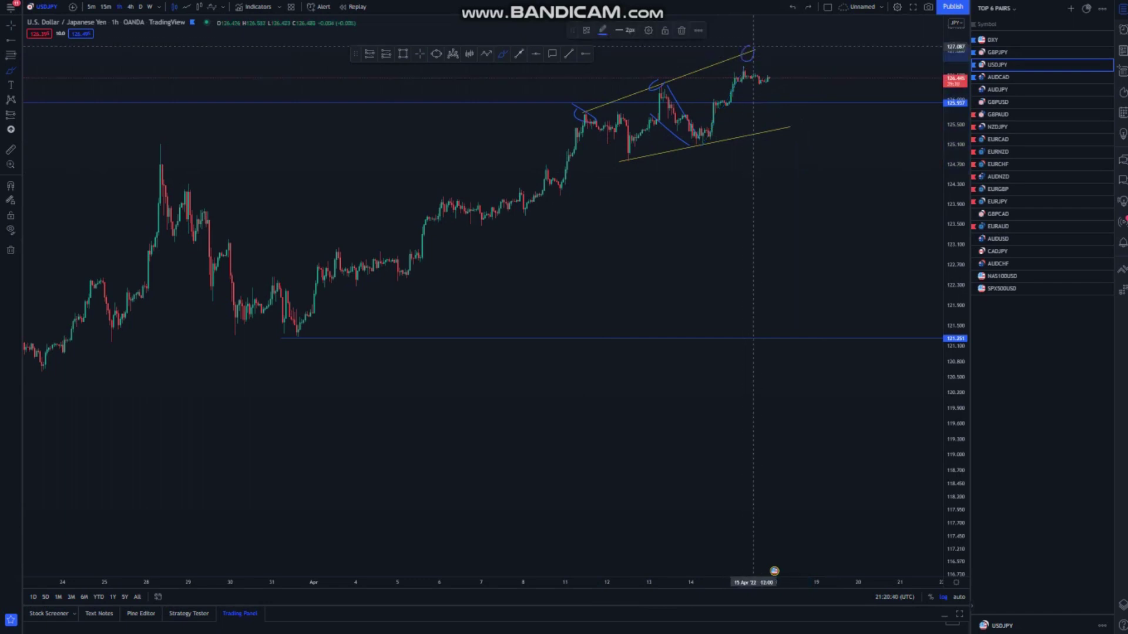
left_click_drag(703, 144, 724, 60)
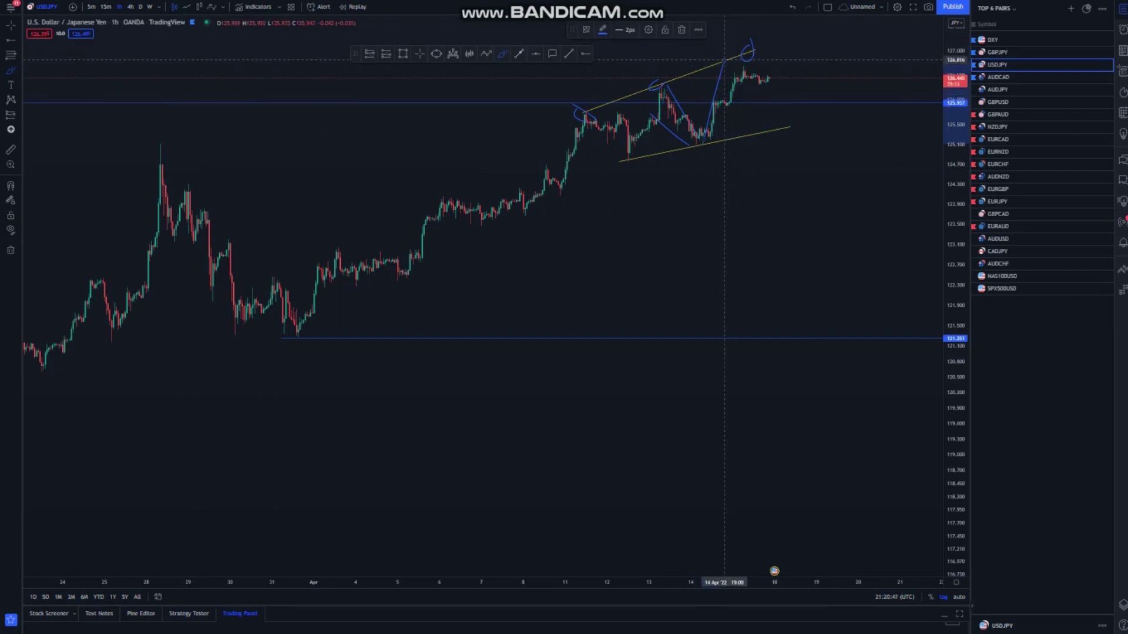
mouse_move(730, 100)
left_mouse_down()
mouse_move(798, 104)
mouse_move(835, 239)
left_mouse_up()
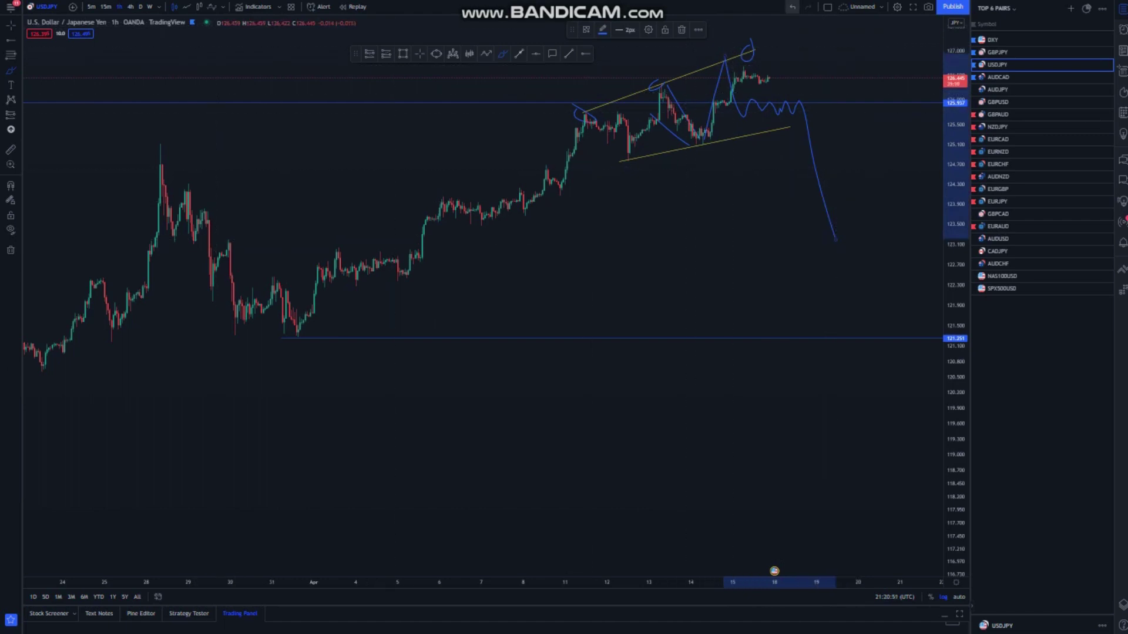
key("ctrl+z")
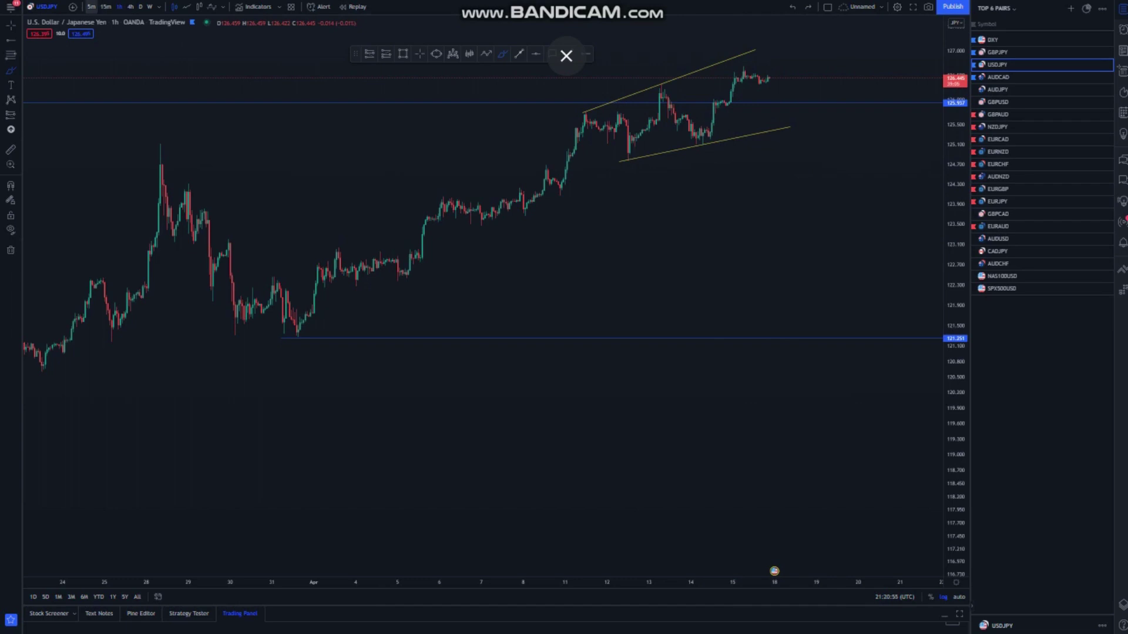
Switch USDJPY to the 15-minute timeframe and delete the horizontal line at about 125.94
left_click(105, 7)
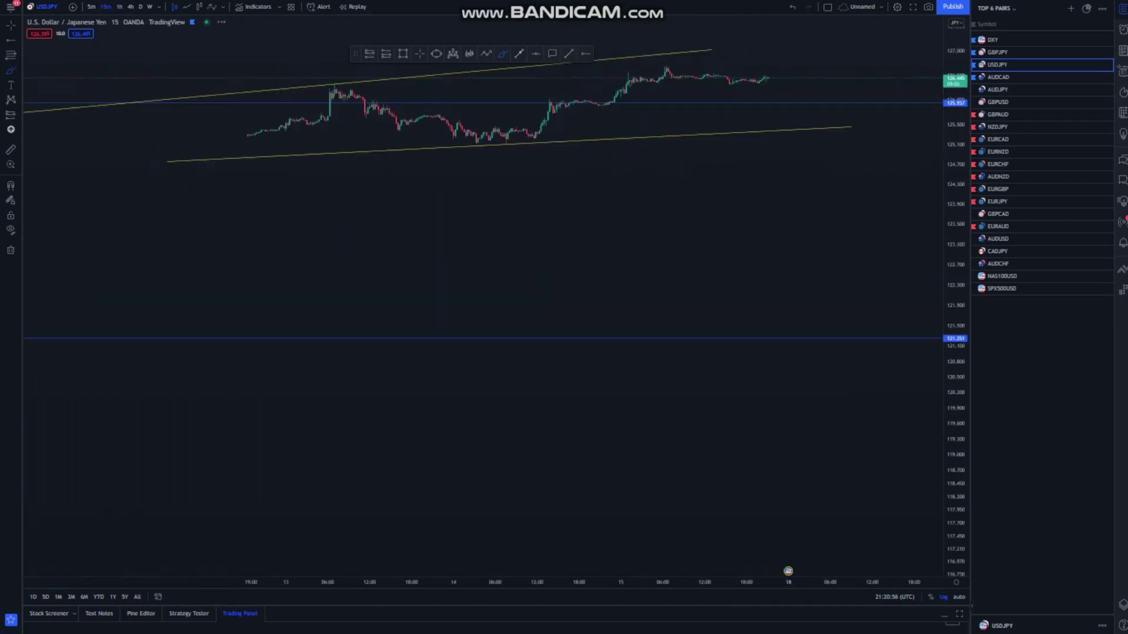
left_click_drag(955, 364, 956, 135)
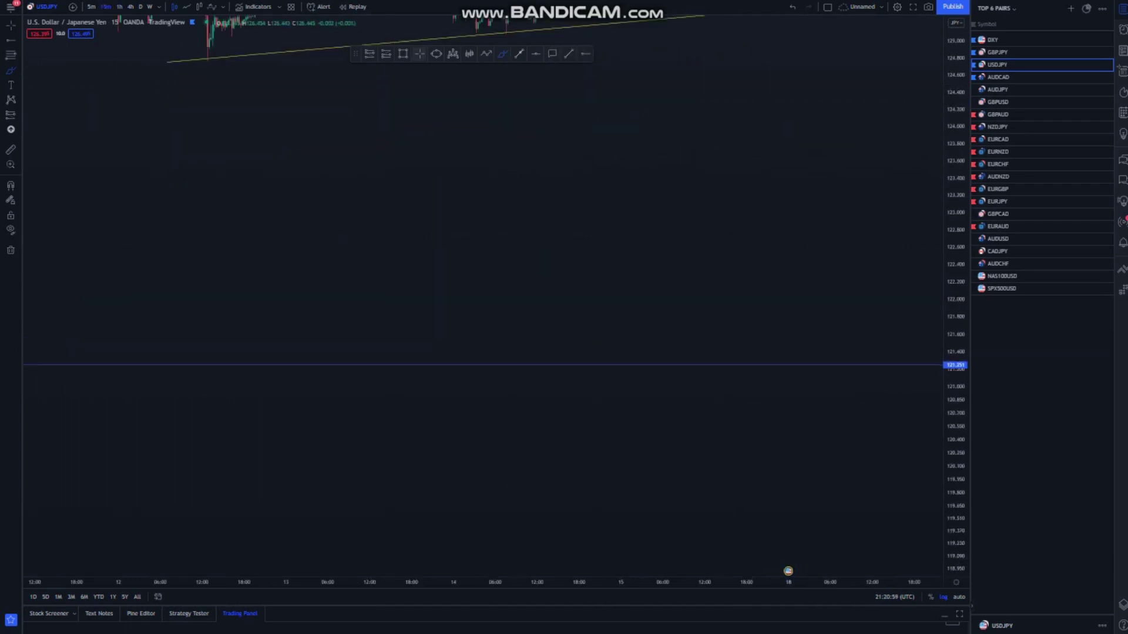
left_click(420, 53)
left_click_drag(497, 187, 530, 477)
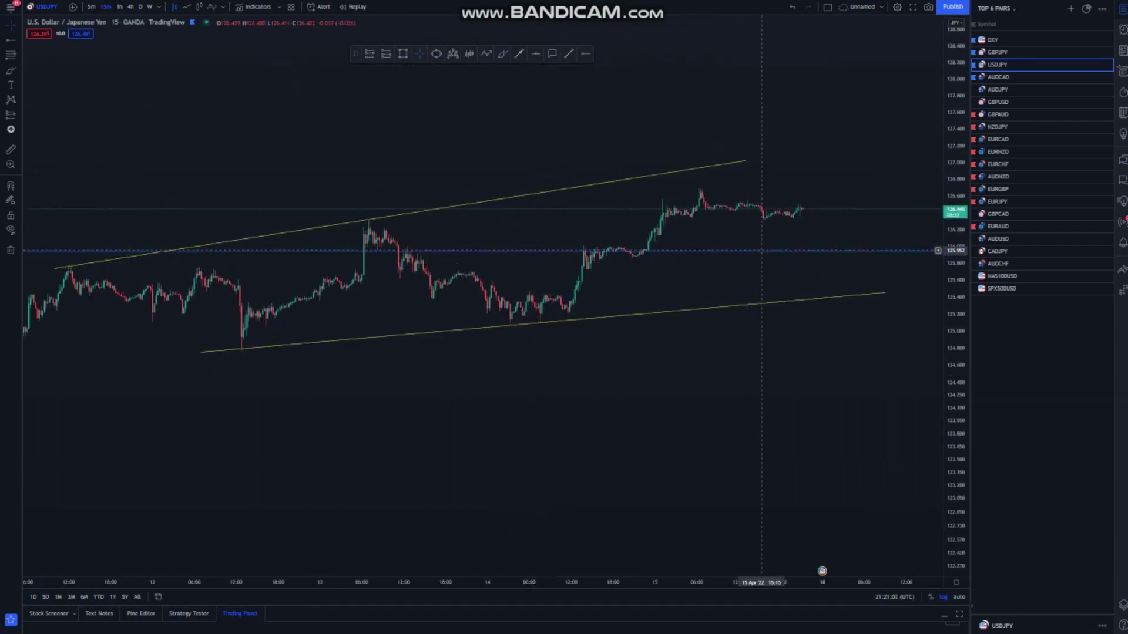
left_click(762, 251)
key("Delete")
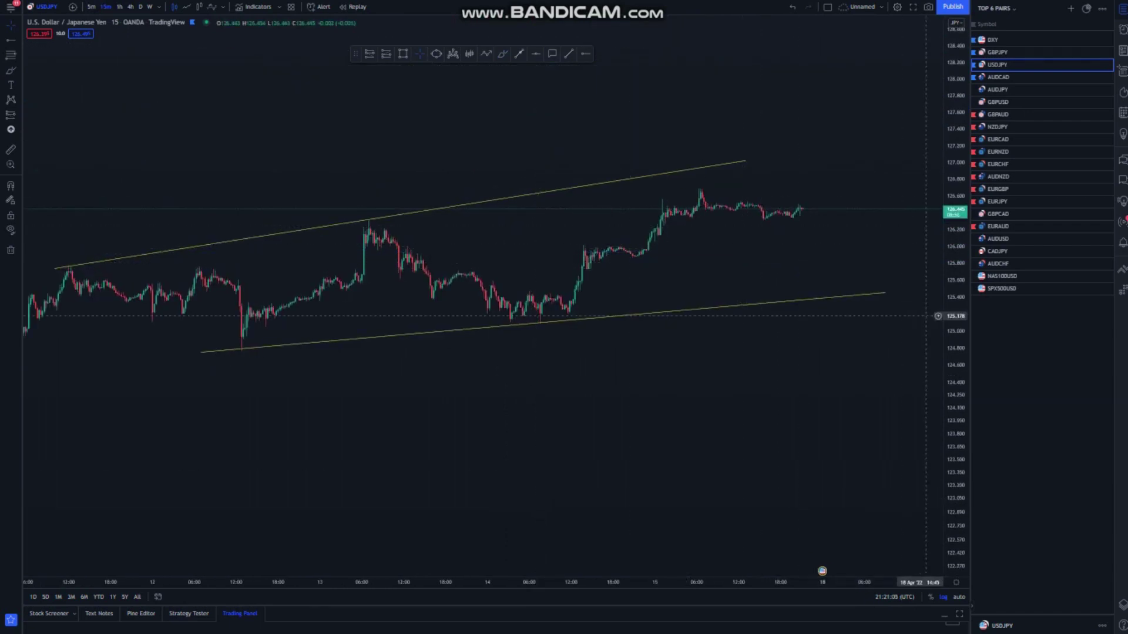
Outline a head-and-shoulders pattern over the 15 Apr highs with its head at about 126.77, and delete it
left_click_drag(955, 376, 955, 200)
left_click_drag(791, 240, 773, 274)
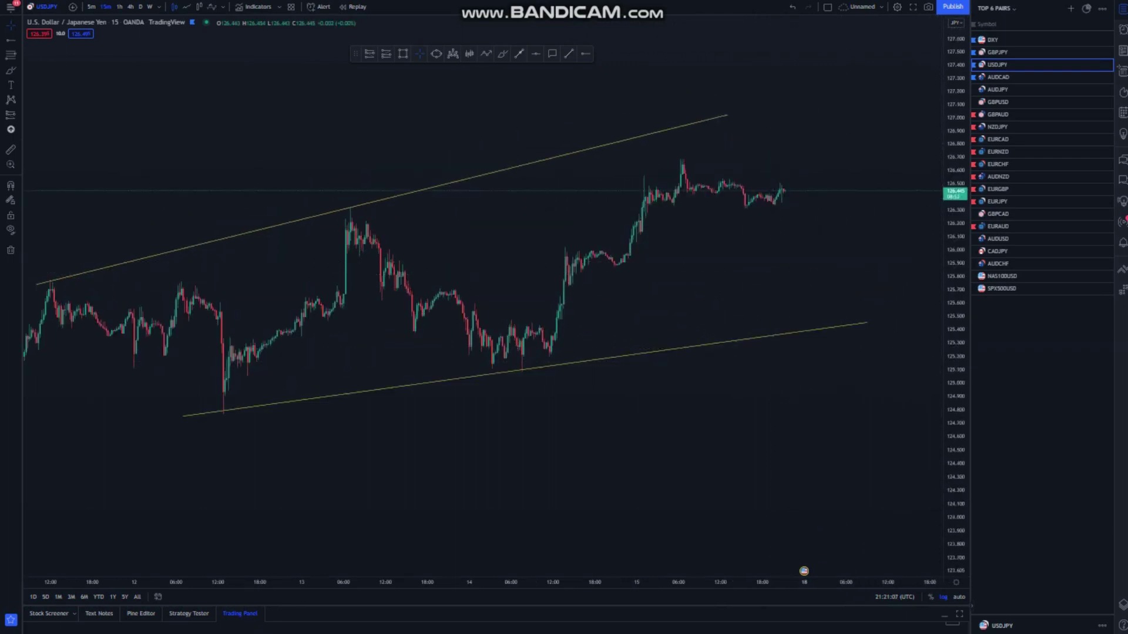
left_click_drag(955, 354, 955, 231)
left_click_drag(779, 222, 790, 220)
scroll(790, 219, "down", 1)
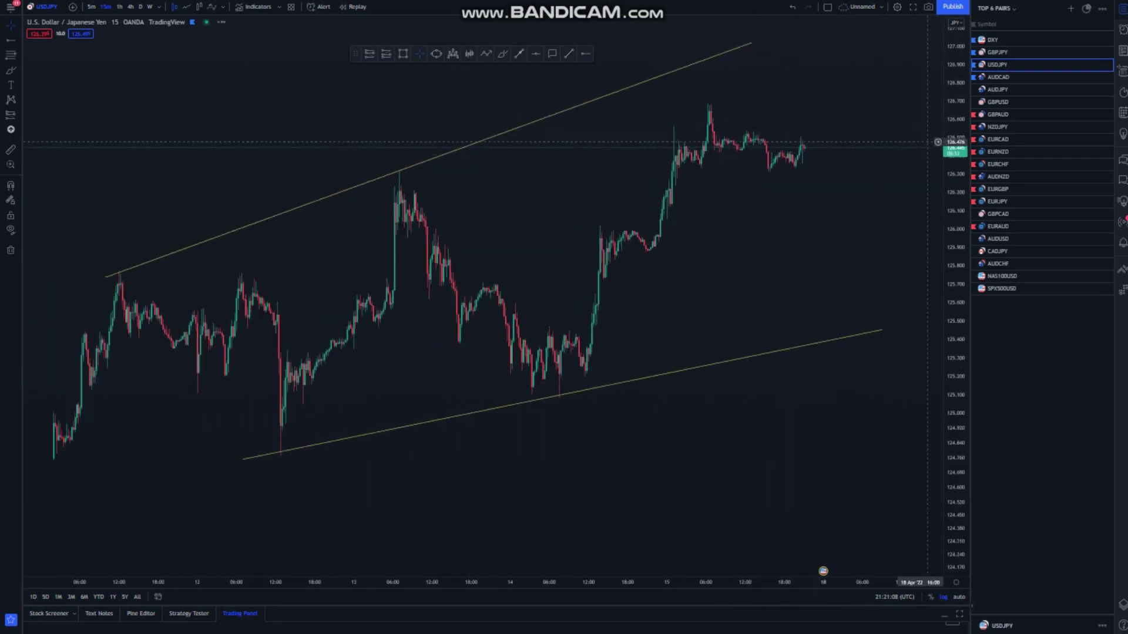
left_click_drag(955, 154, 955, 201)
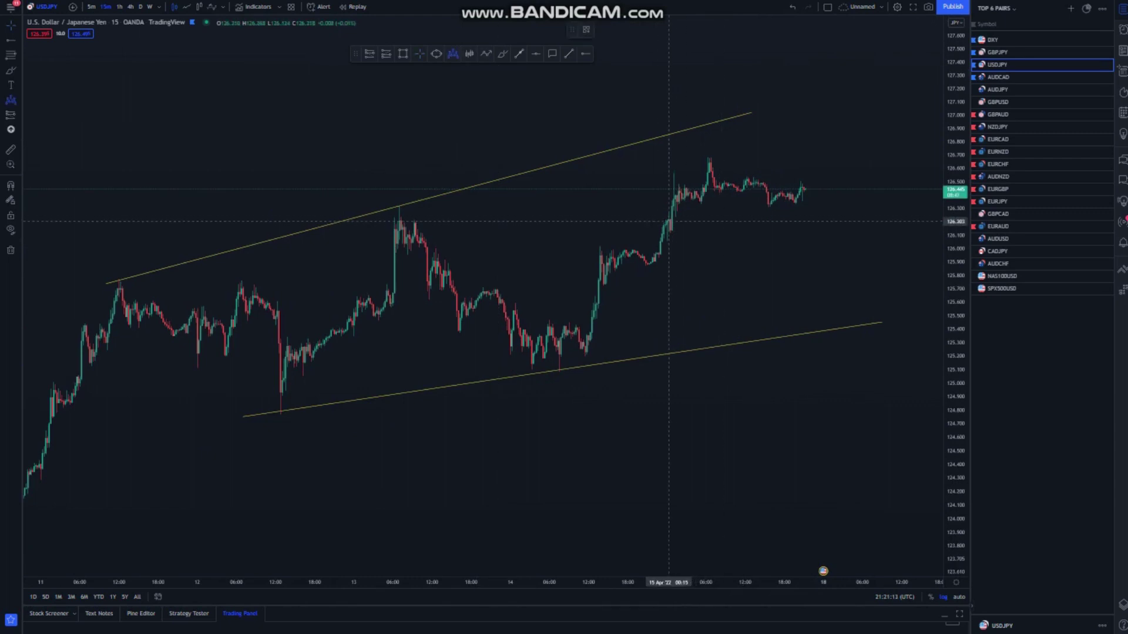
left_click(668, 221)
left_click(678, 171)
left_click(701, 202)
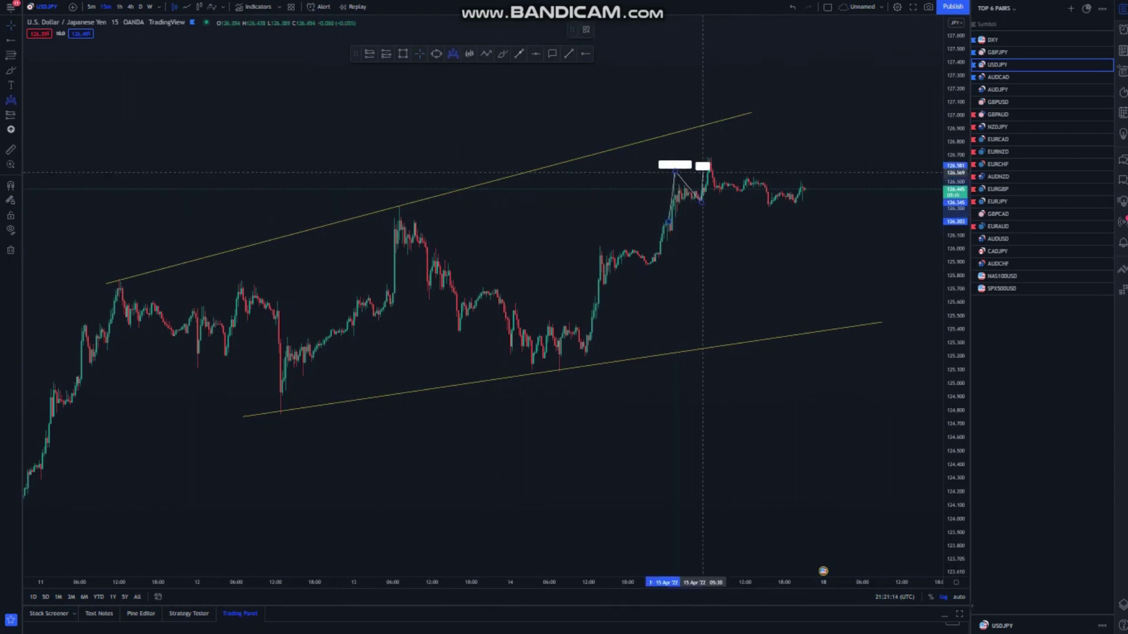
left_click(704, 146)
left_click(727, 199)
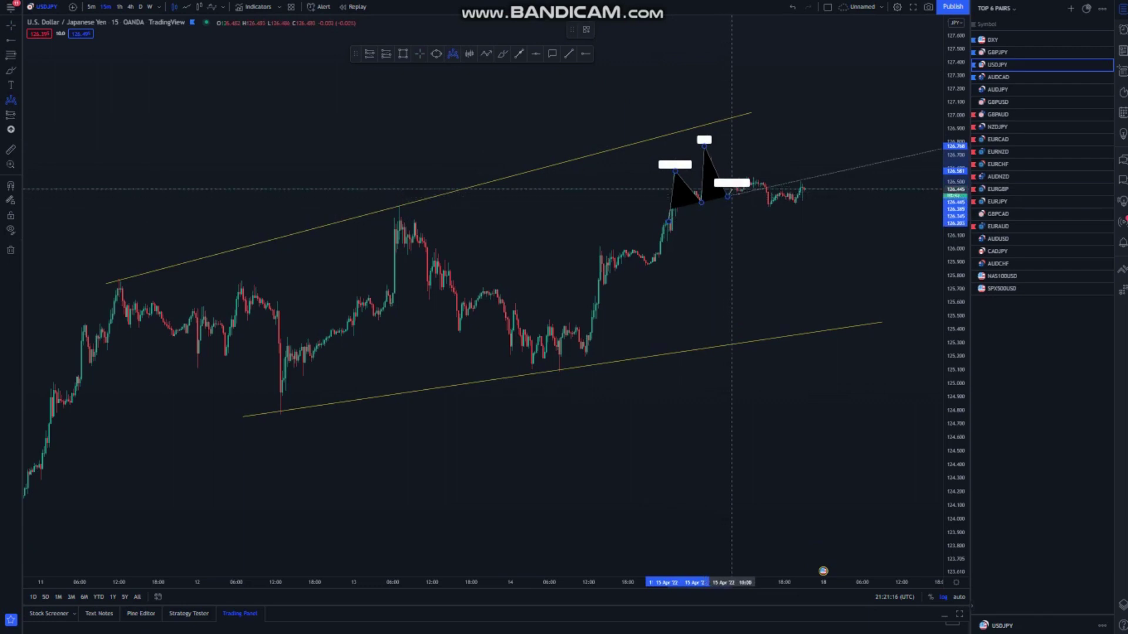
left_click(745, 175)
left_click(768, 194)
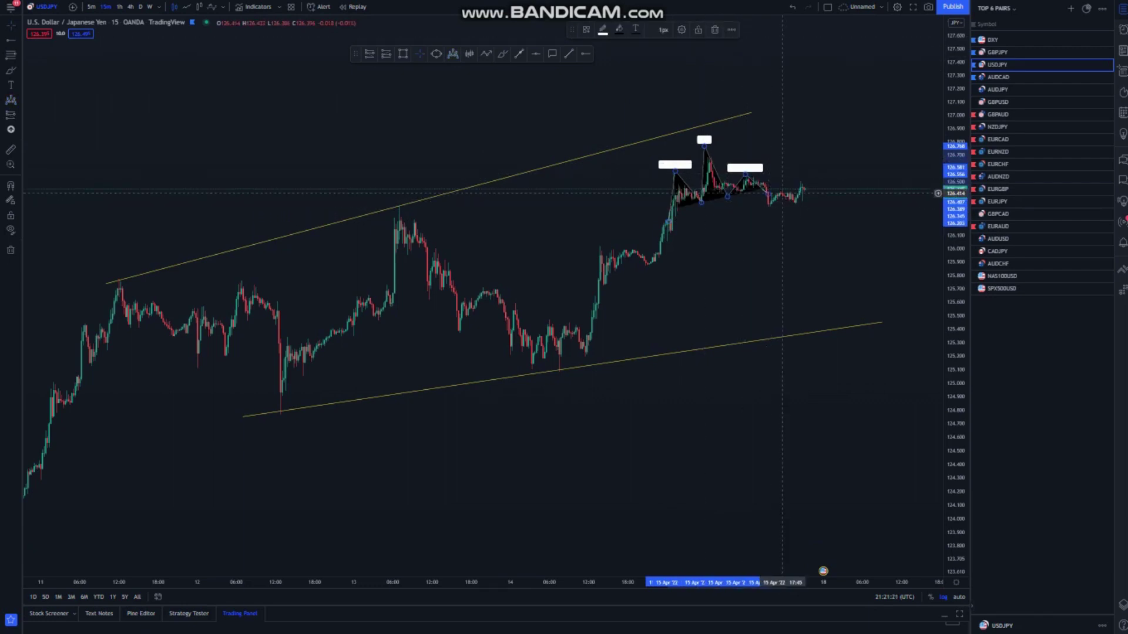
key("Delete")
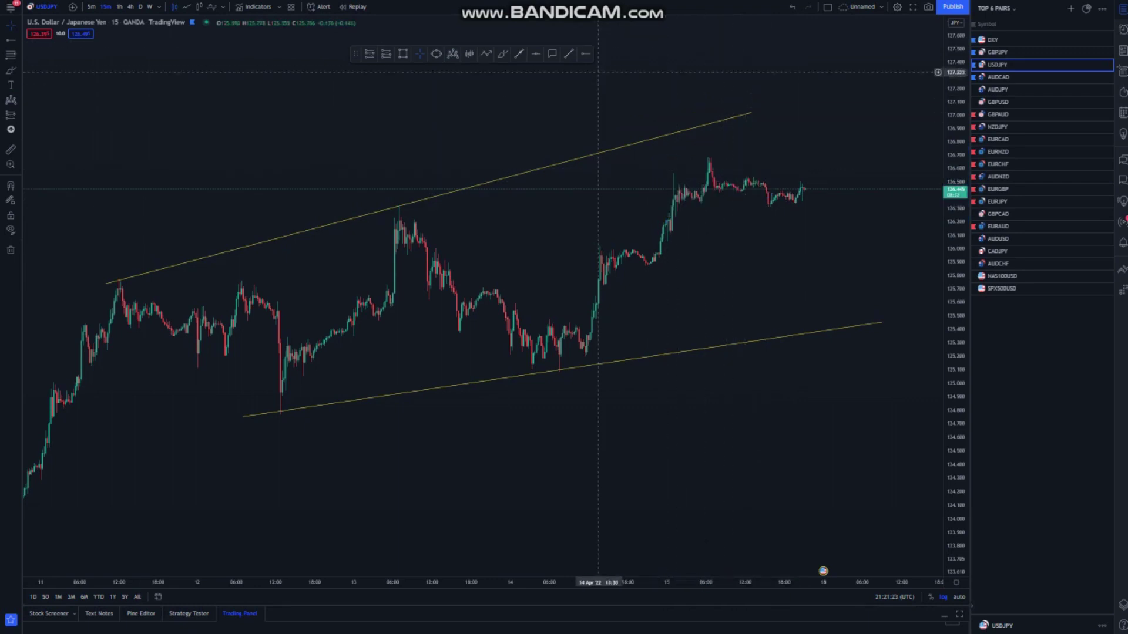
Brush a small rising flag around the latest candles, trace the head-and-shoulders swings, and project a drop to about 125.6
key("alt+t")
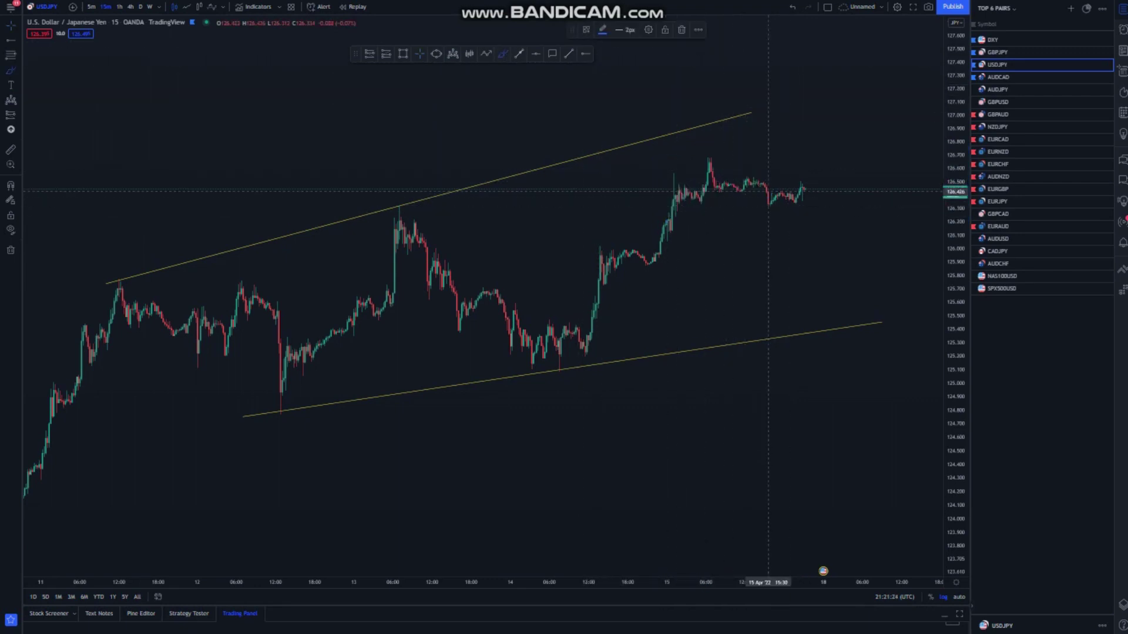
left_click_drag(770, 190, 813, 200)
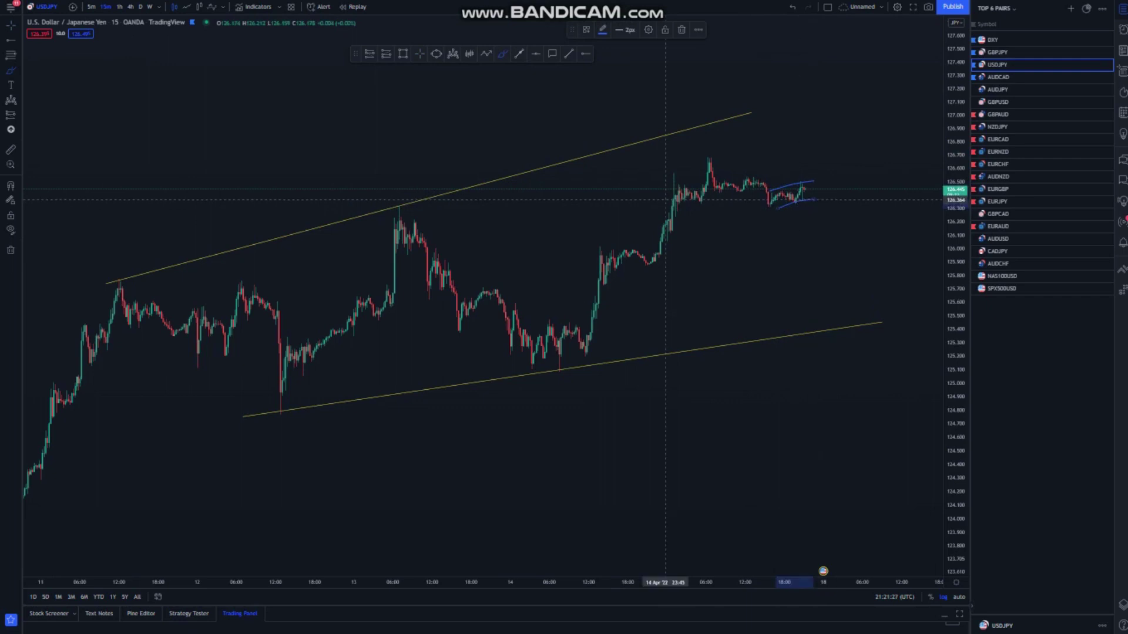
left_click_drag(668, 218, 679, 167)
mouse_move(690, 208)
left_mouse_down()
mouse_move(708, 153)
mouse_move(726, 203)
mouse_move(754, 197)
mouse_move(769, 234)
mouse_move(776, 193)
mouse_move(787, 209)
mouse_move(813, 185)
mouse_move(839, 302)
left_mouse_up()
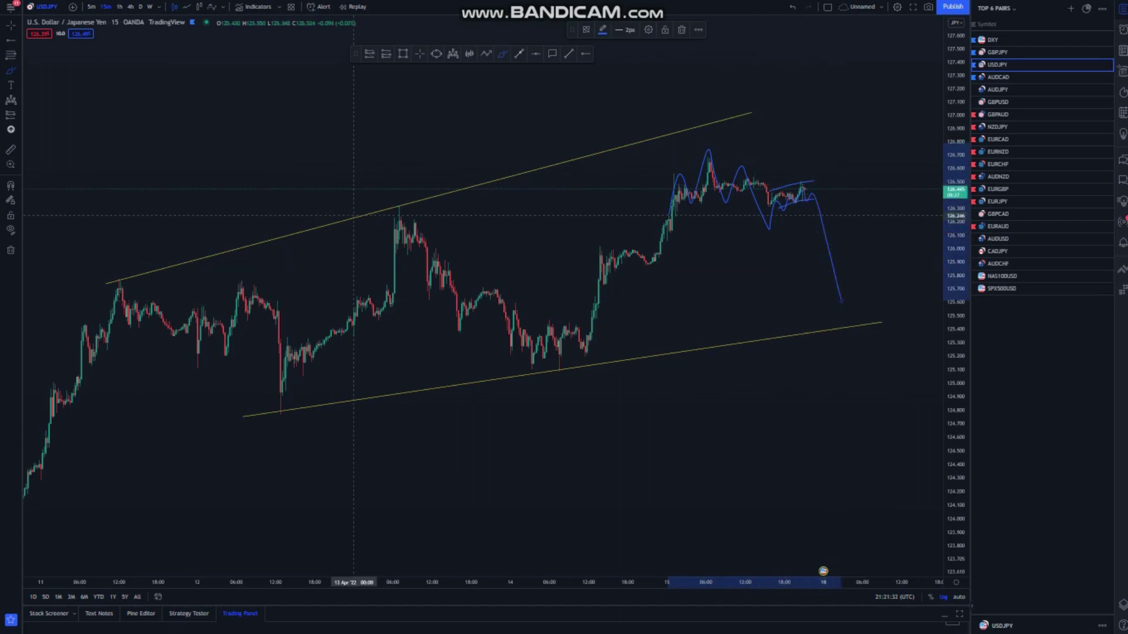
Place a horizontal ray at about 126.31 from the 13 Apr high, and undo it together with the brush sketches
scroll(354, 235, "down", 2)
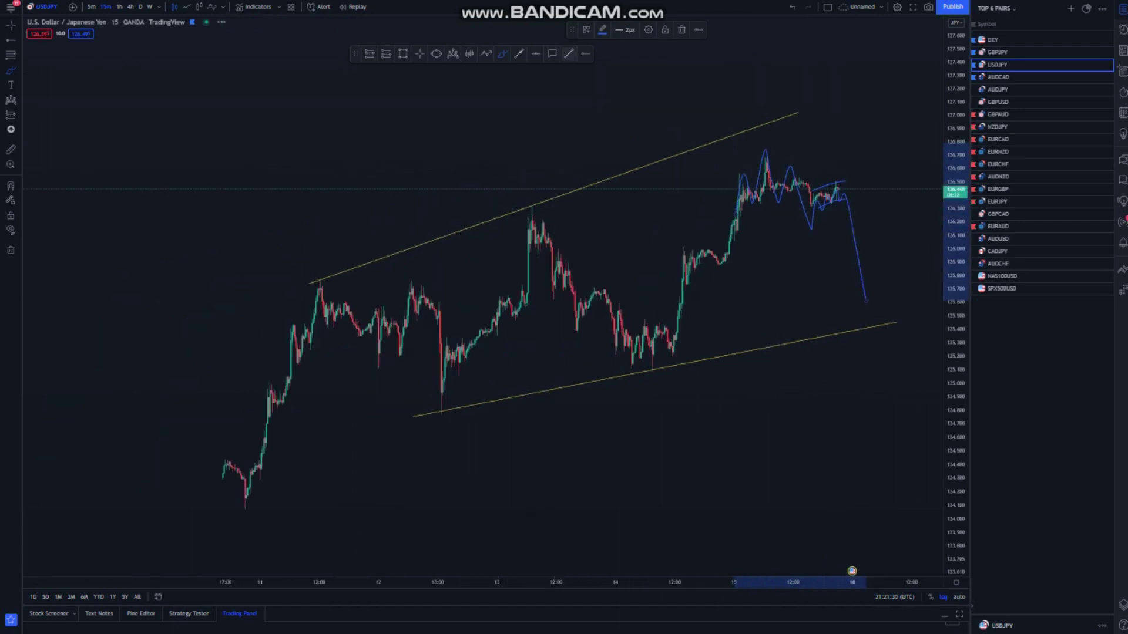
left_click(586, 54)
left_click(530, 207)
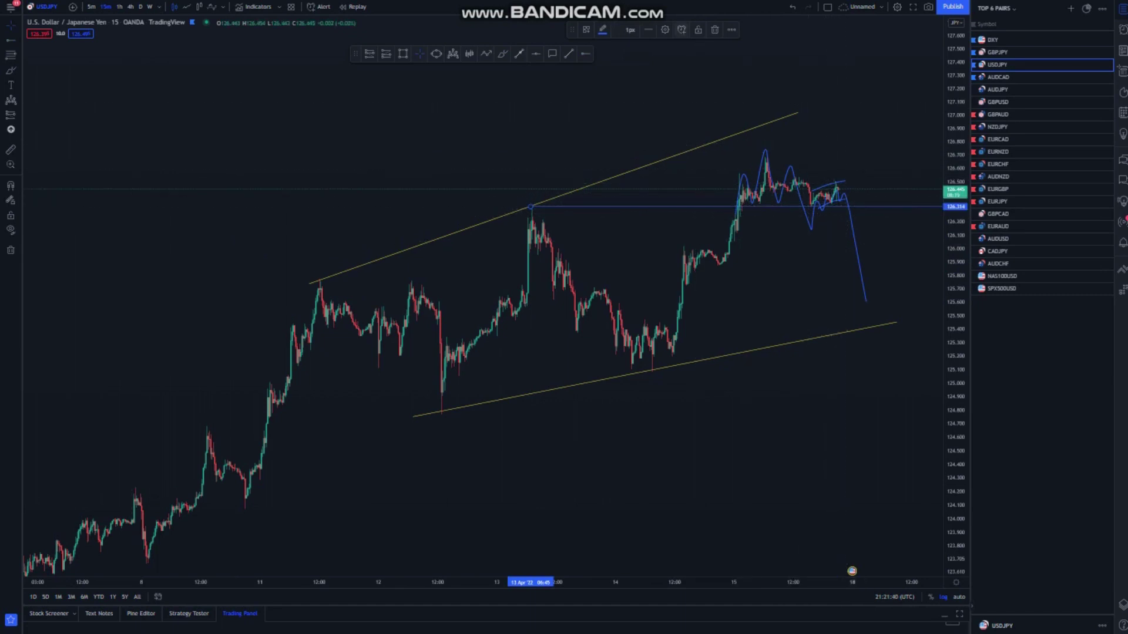
key("Escape")
key("ctrl+z")
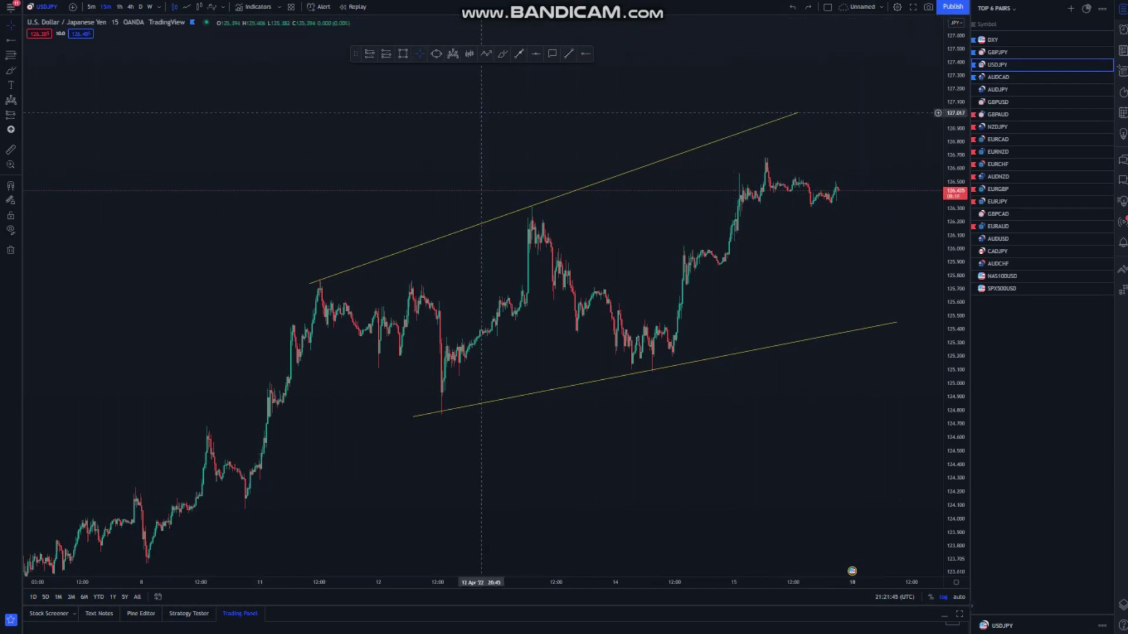
Place a short position after the latest candle with entry at about 126.32, target at about 125.68 and stop at about 126.54
left_click_drag(328, 104, 329, 103)
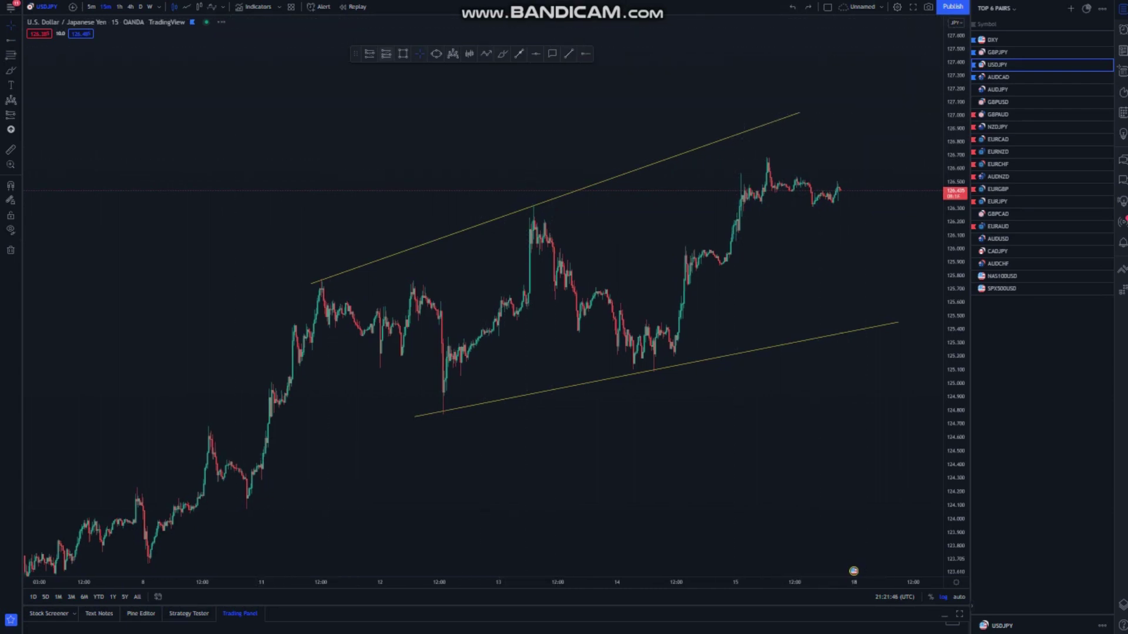
left_click(370, 54)
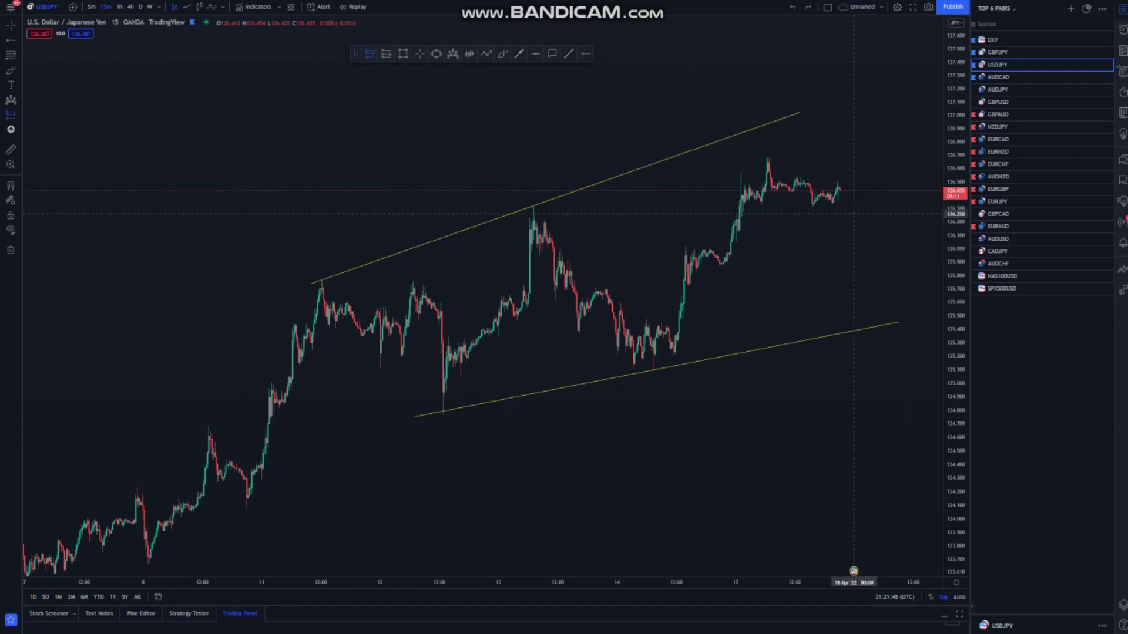
left_click(840, 205)
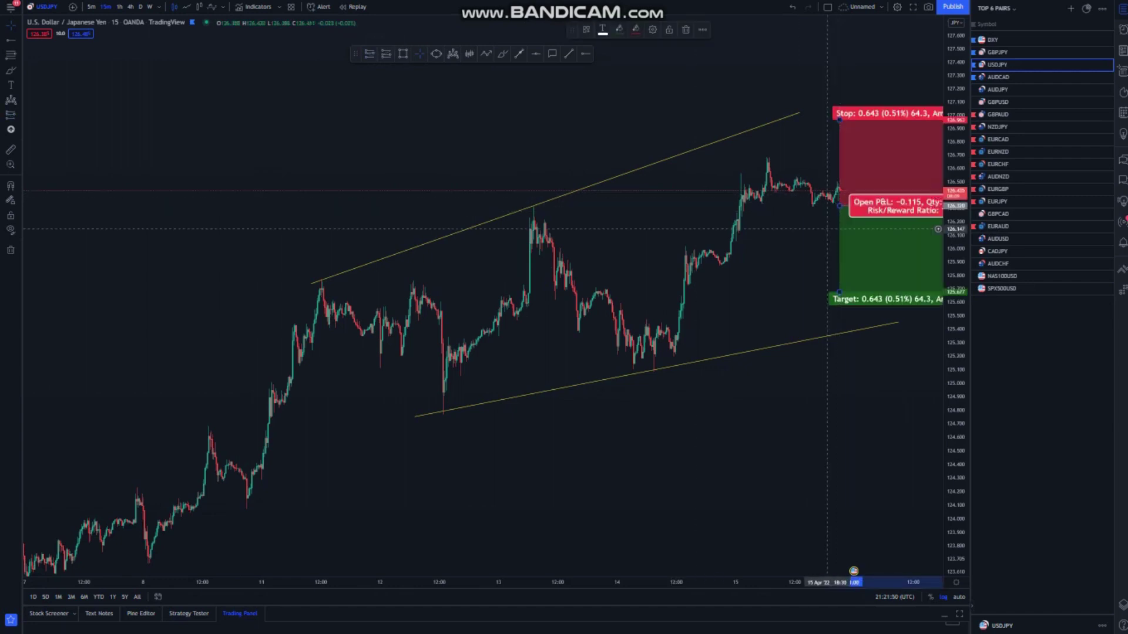
left_click_drag(839, 204, 708, 165)
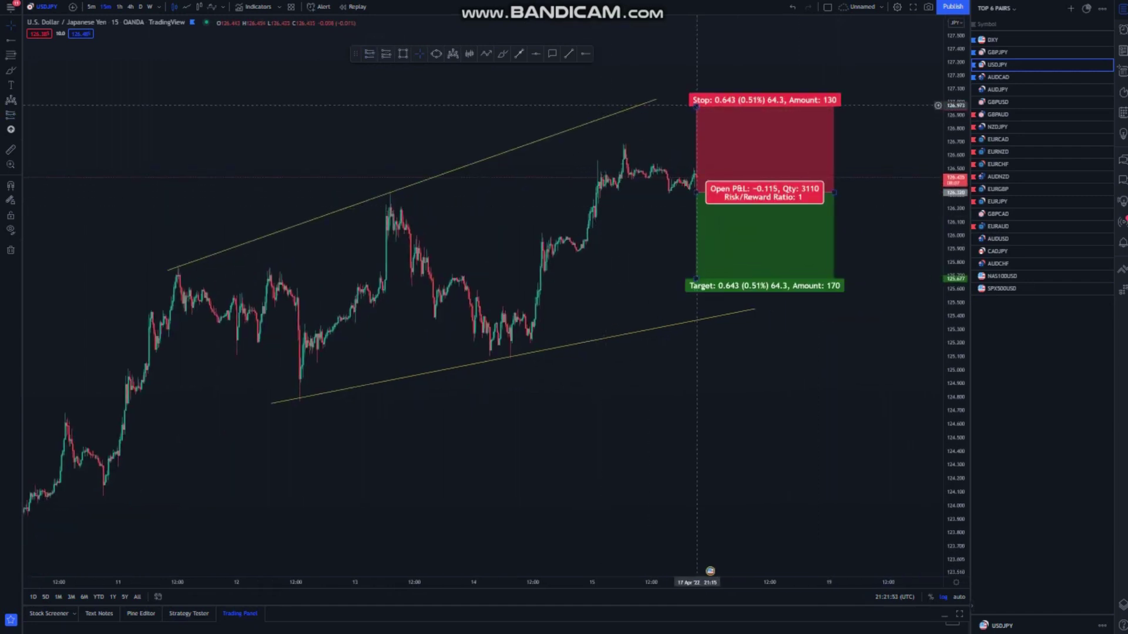
left_click_drag(696, 106, 697, 163)
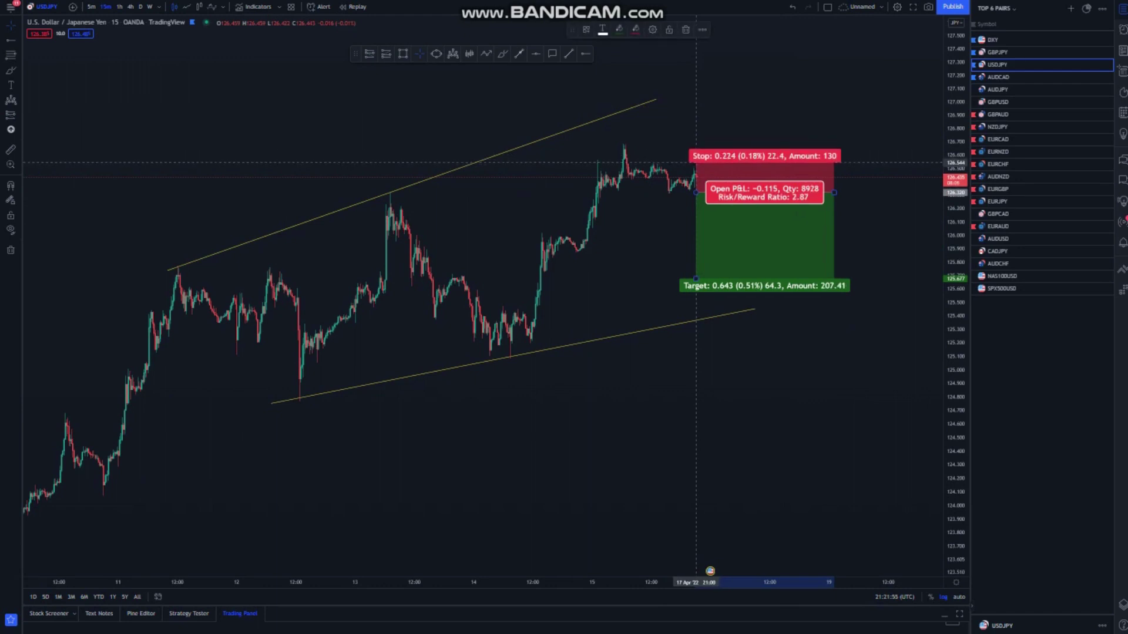
Draw two short rising trend lines below and above the latest USDJPY candles to outline a small flag
left_click(632, 238)
left_click(568, 54)
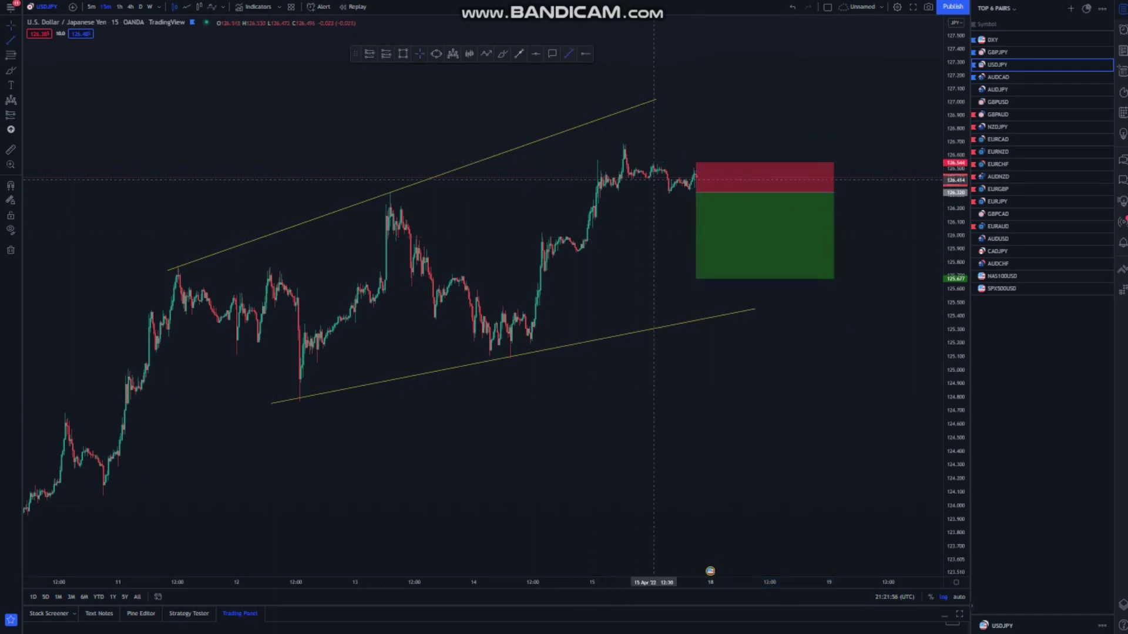
left_click(668, 194)
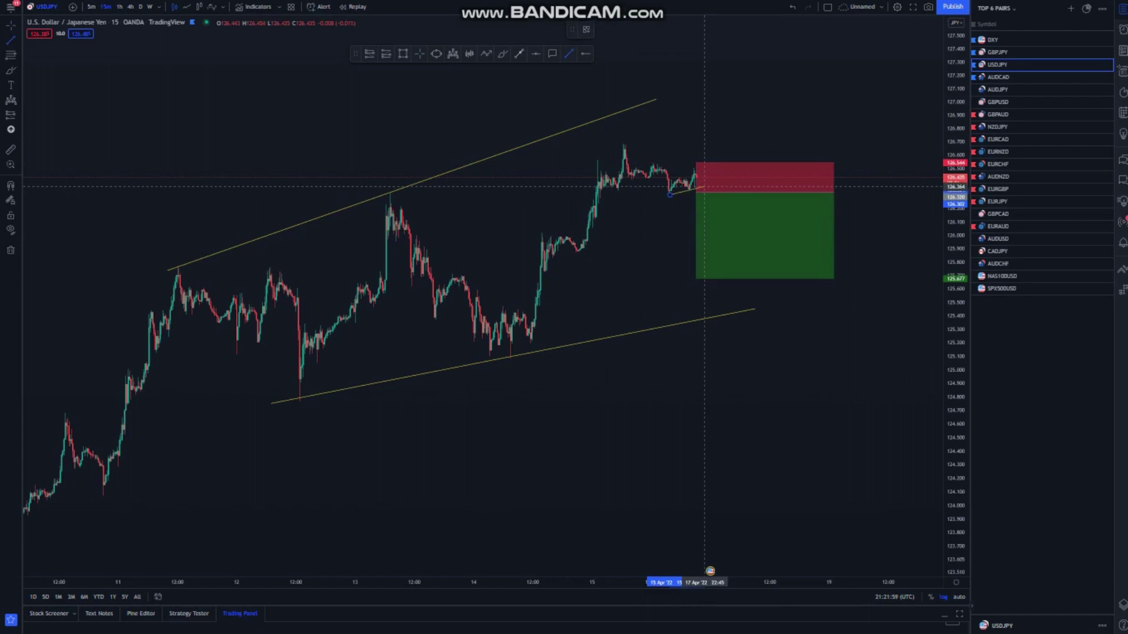
left_click(705, 187)
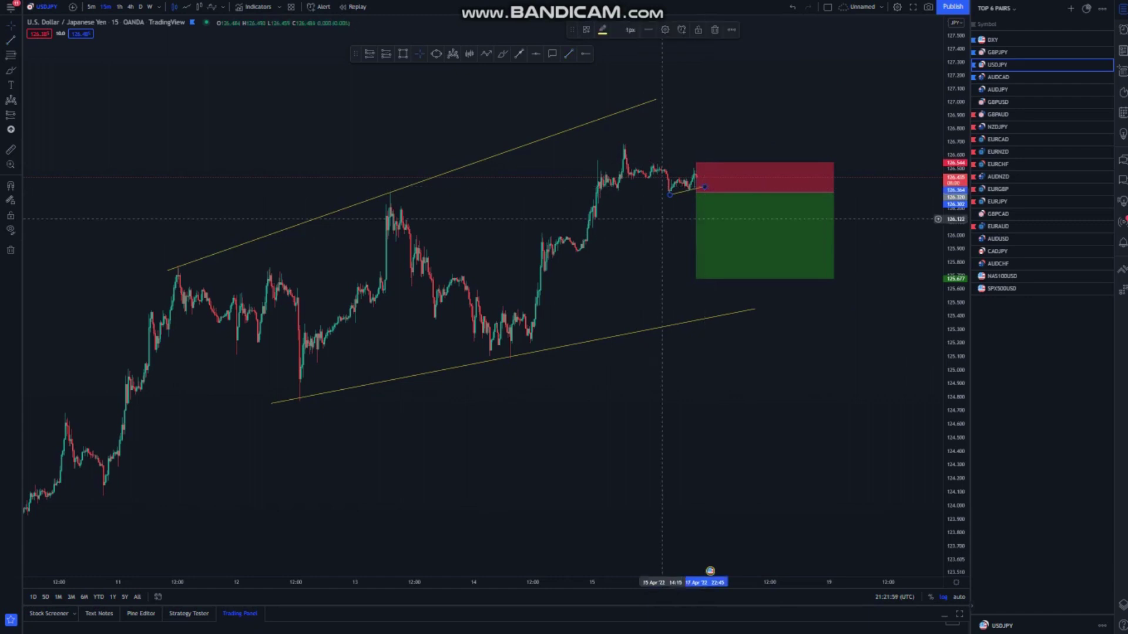
left_click(668, 176)
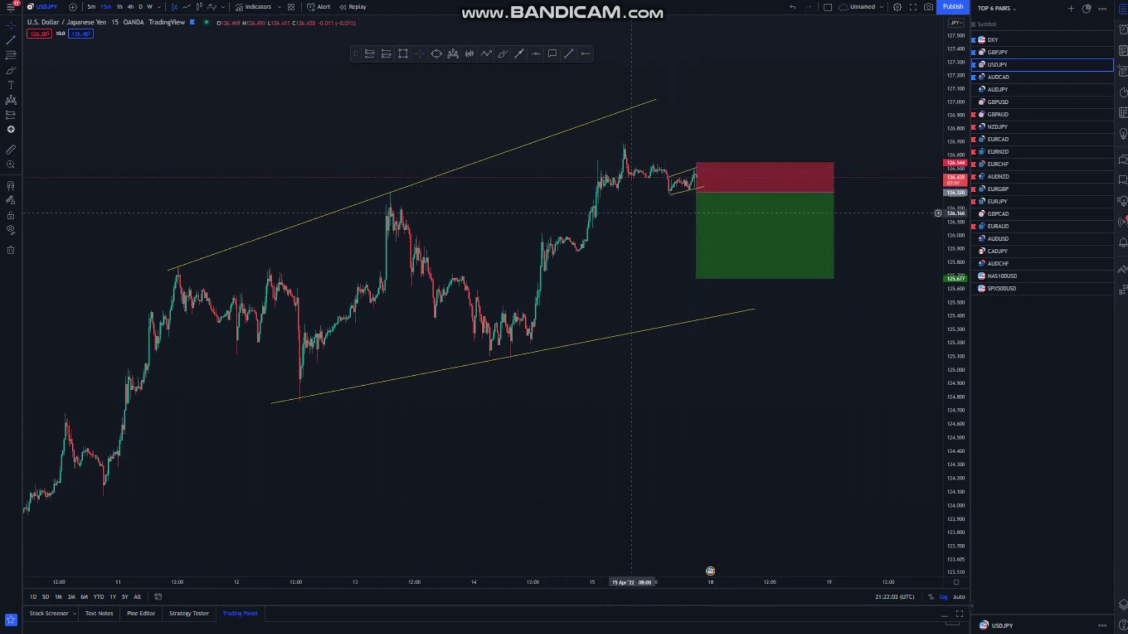
left_click(697, 168)
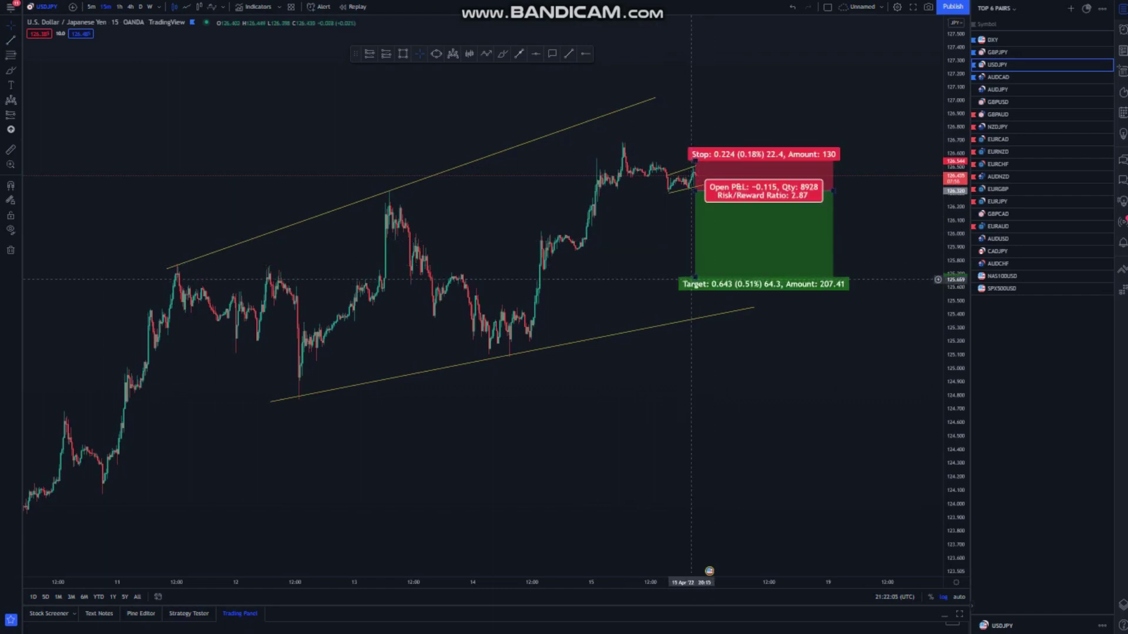
Place a horizontal ray at about 124.785 from the 12 Apr low, and lower the short position's target to about 124.78
left_click_drag(694, 276, 696, 317)
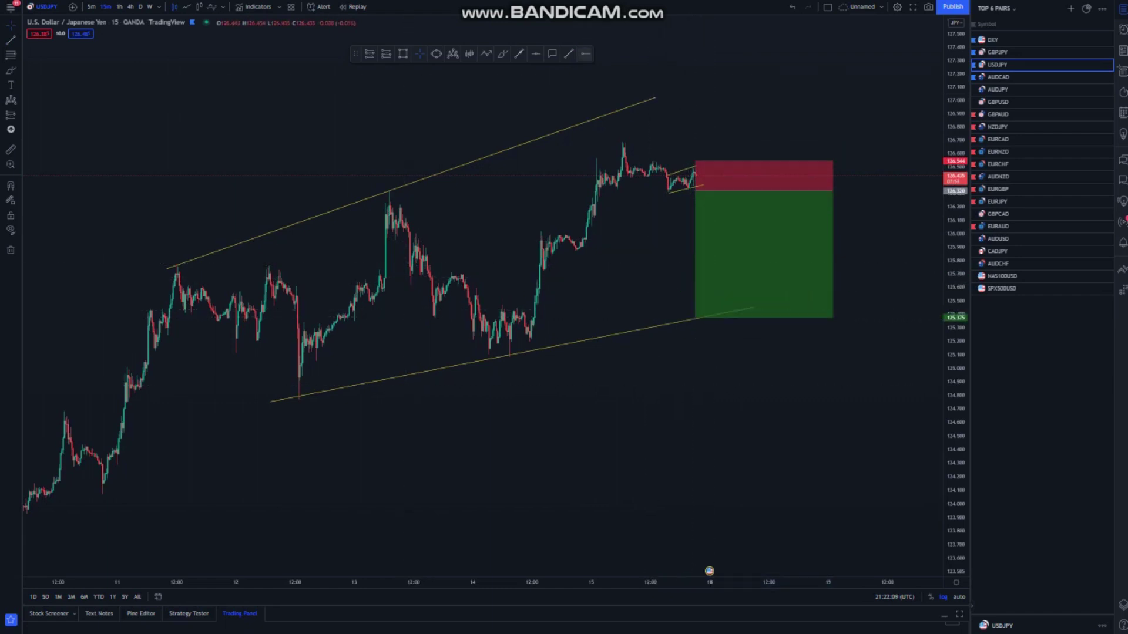
left_click(297, 397)
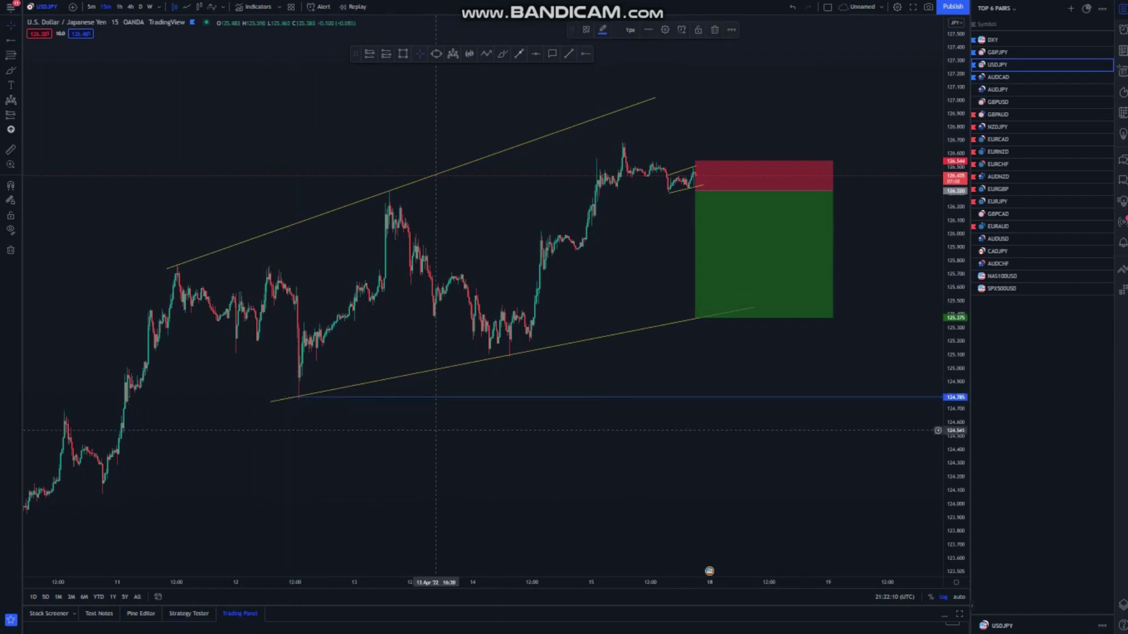
left_click_drag(696, 315, 695, 398)
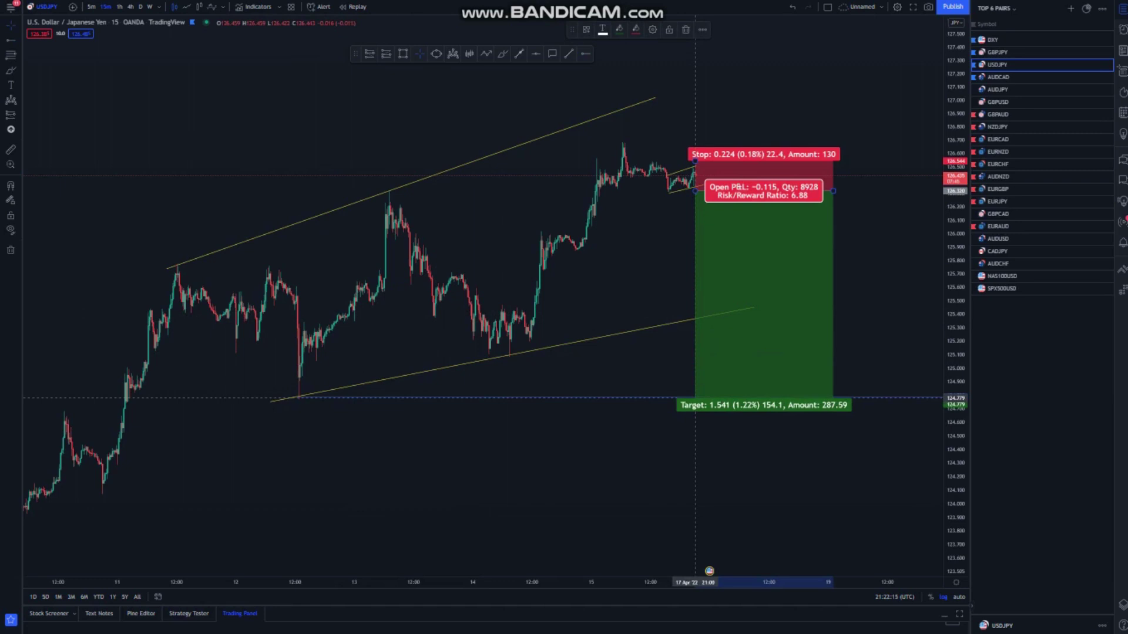
left_click_drag(390, 395, 275, 331)
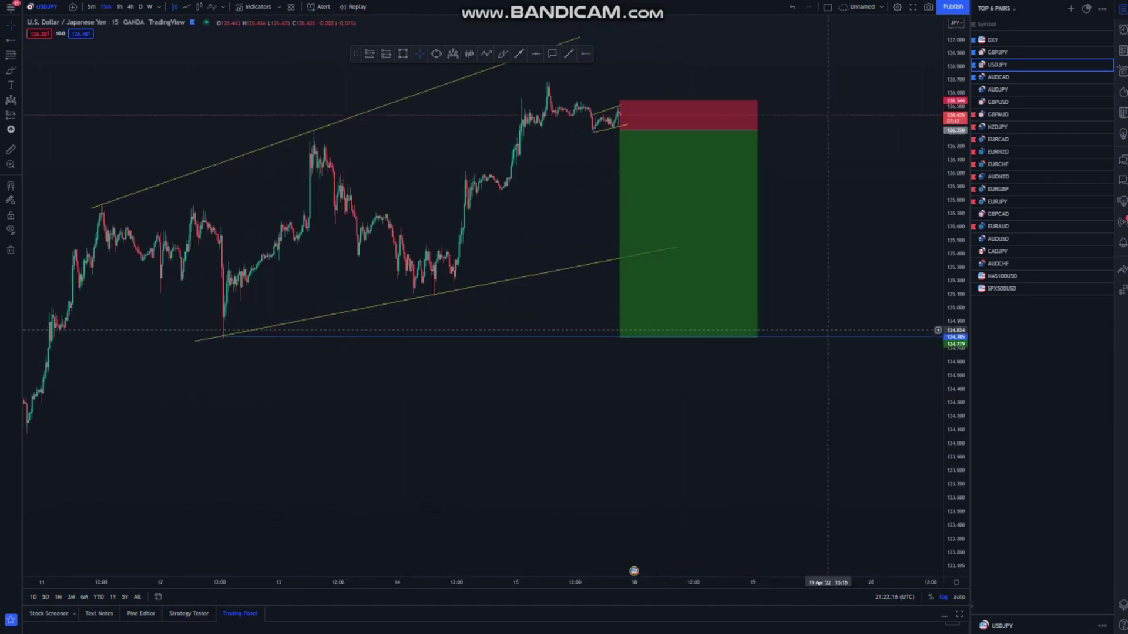
Open the AUDCAD chart on the weekly timeframe
left_click(998, 77)
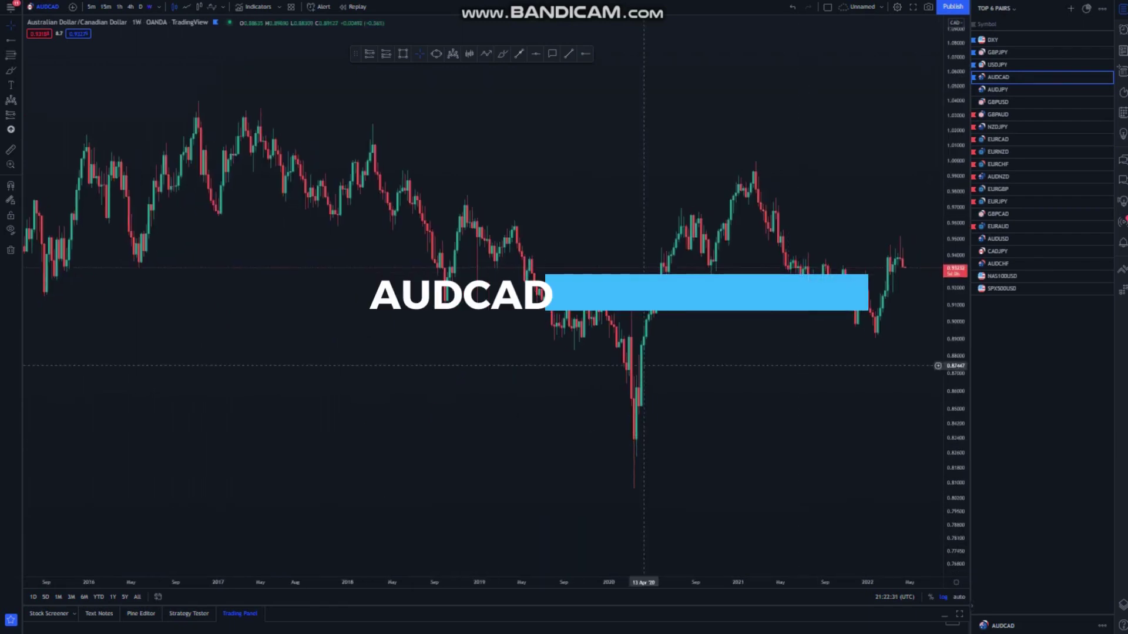
Brush the swings down from the 2021 high with a projected drop to about 0.82, underline the 2020 low, and remove the sketches
left_click(502, 54)
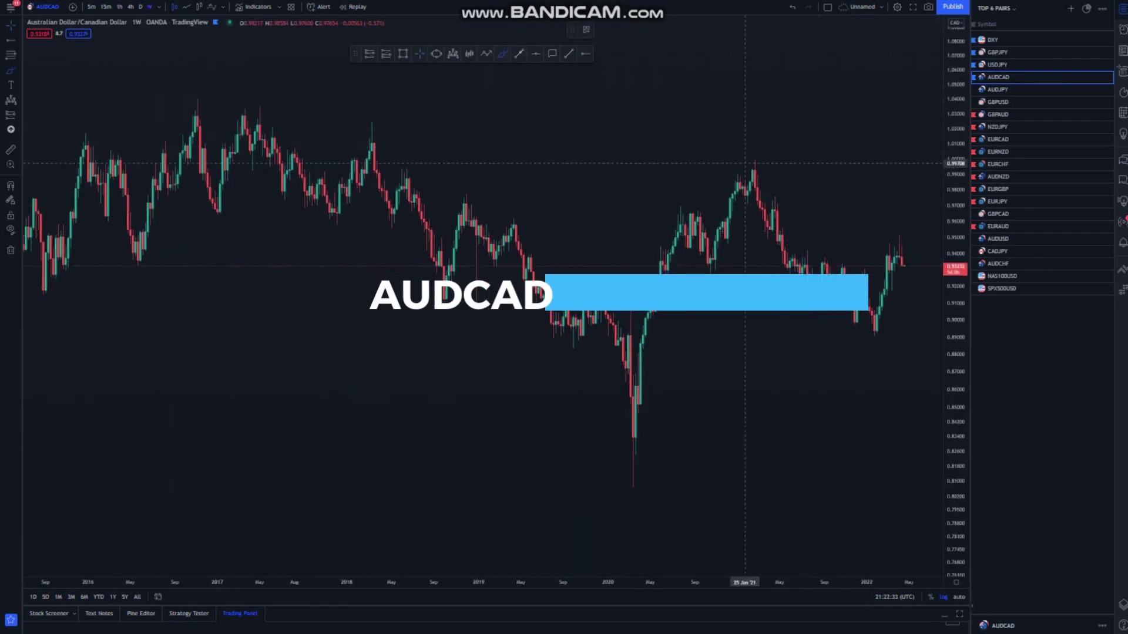
mouse_move(746, 168)
left_mouse_down()
mouse_move(819, 302)
mouse_move(861, 323)
mouse_move(889, 283)
left_mouse_up()
left_click_drag(897, 243, 936, 461)
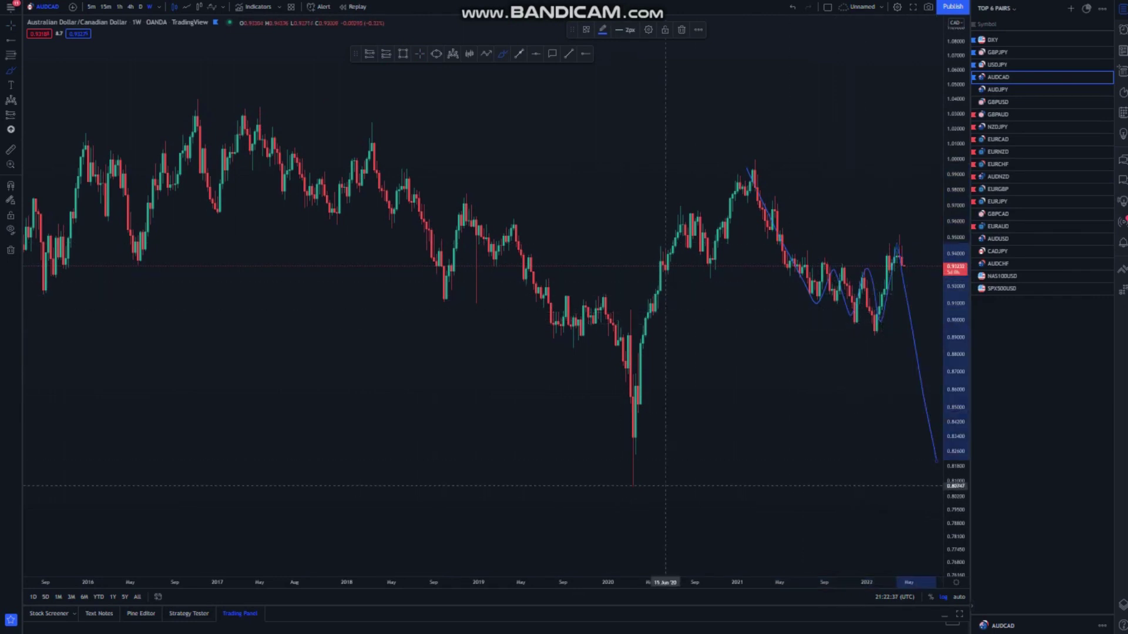
left_click_drag(616, 488, 758, 485)
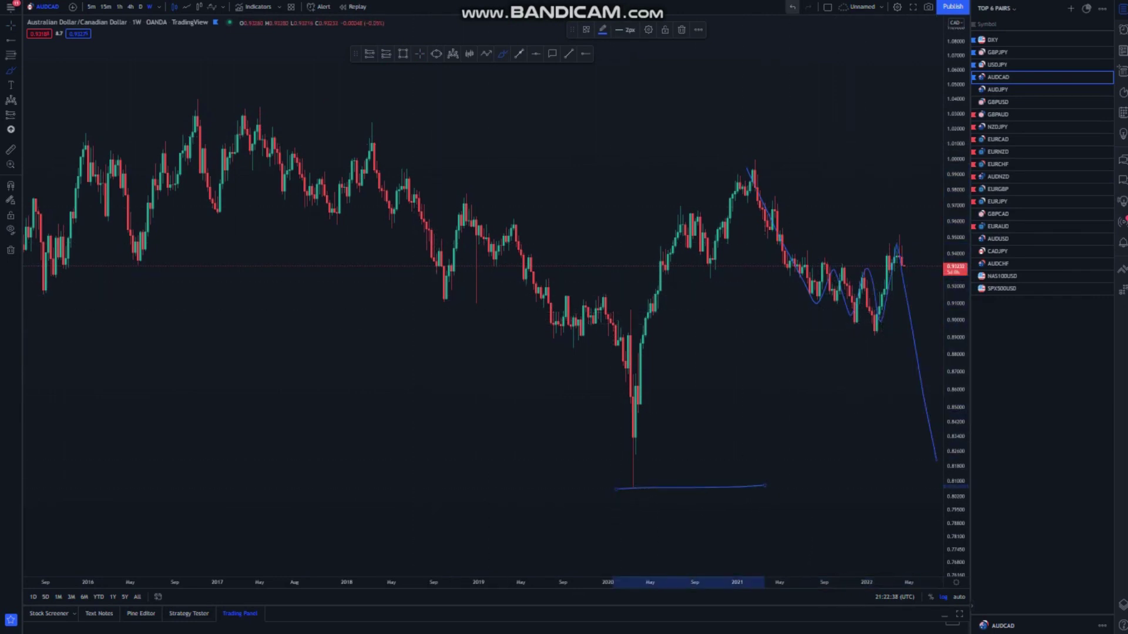
left_click(793, 7)
left_click(792, 7)
left_click(792, 7)
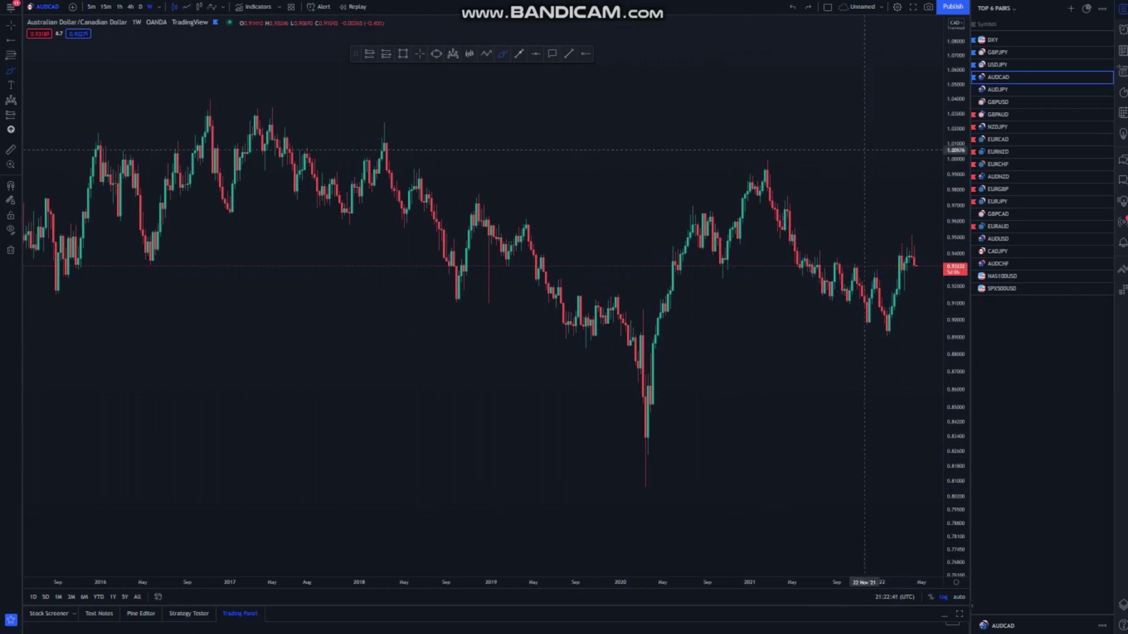
left_click_drag(859, 151, 662, 143)
left_click(682, 30)
Draw a rising trend line over the AUDCAD highs from about 0.942 in July 2021 to about 0.953 in May 2022
left_click(419, 53)
left_click_drag(698, 159, 524, 122)
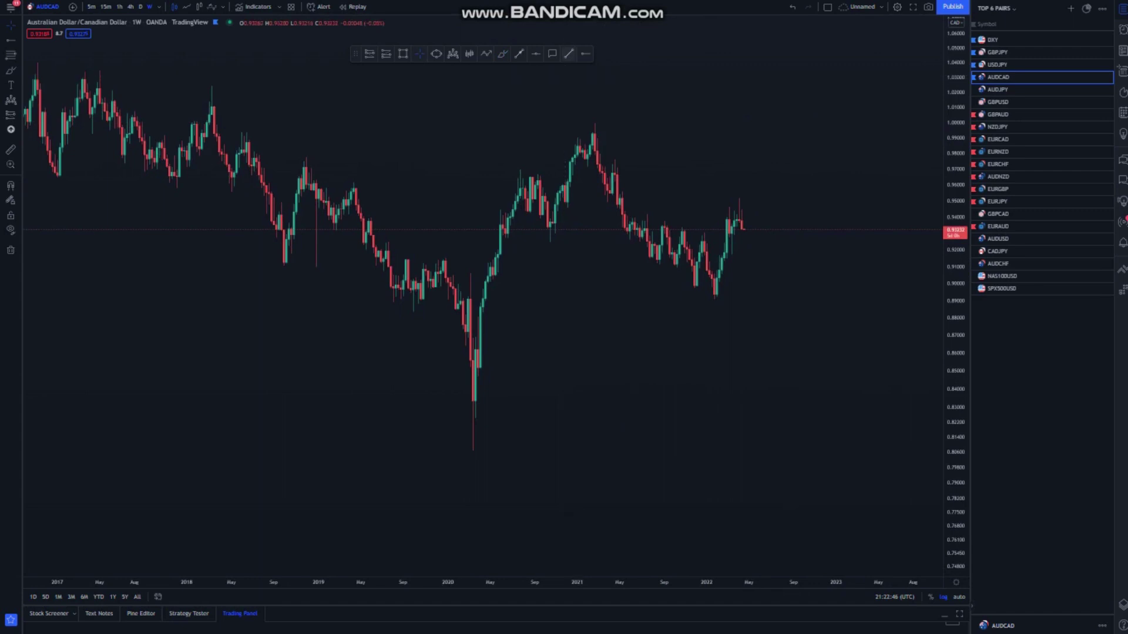
left_click(646, 218)
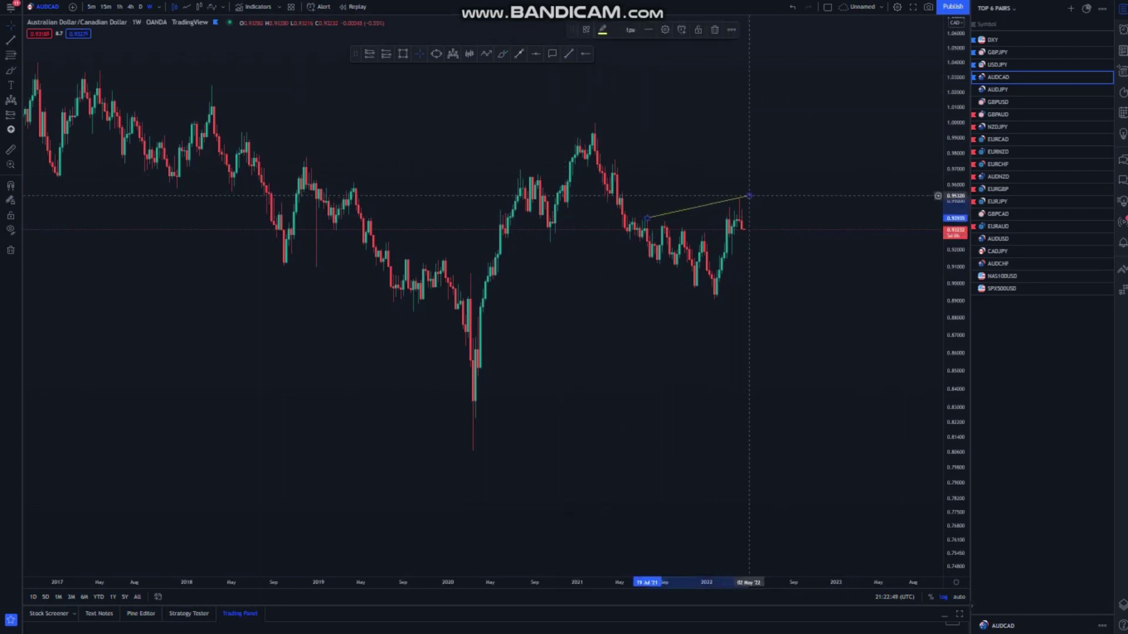
left_click(749, 195)
left_click_drag(647, 215, 642, 213)
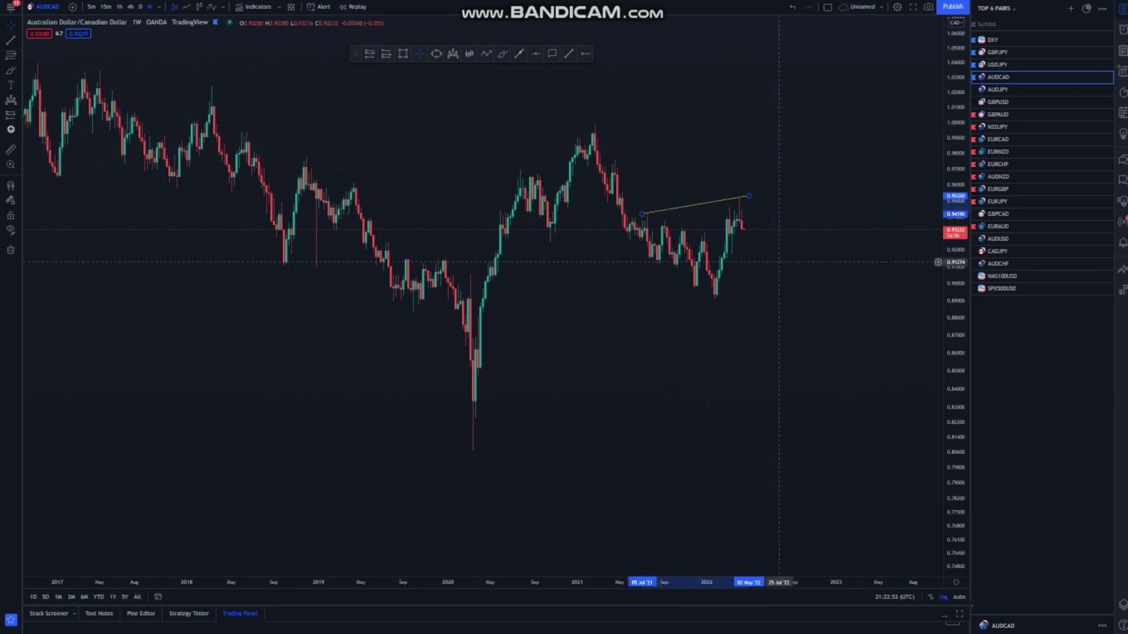
left_click(807, 277)
Draw a falling trend line under the lows from August 2021 to early 2022, extended to May 2022, to complete the broadening pattern
left_click_drag(955, 232, 955, 321)
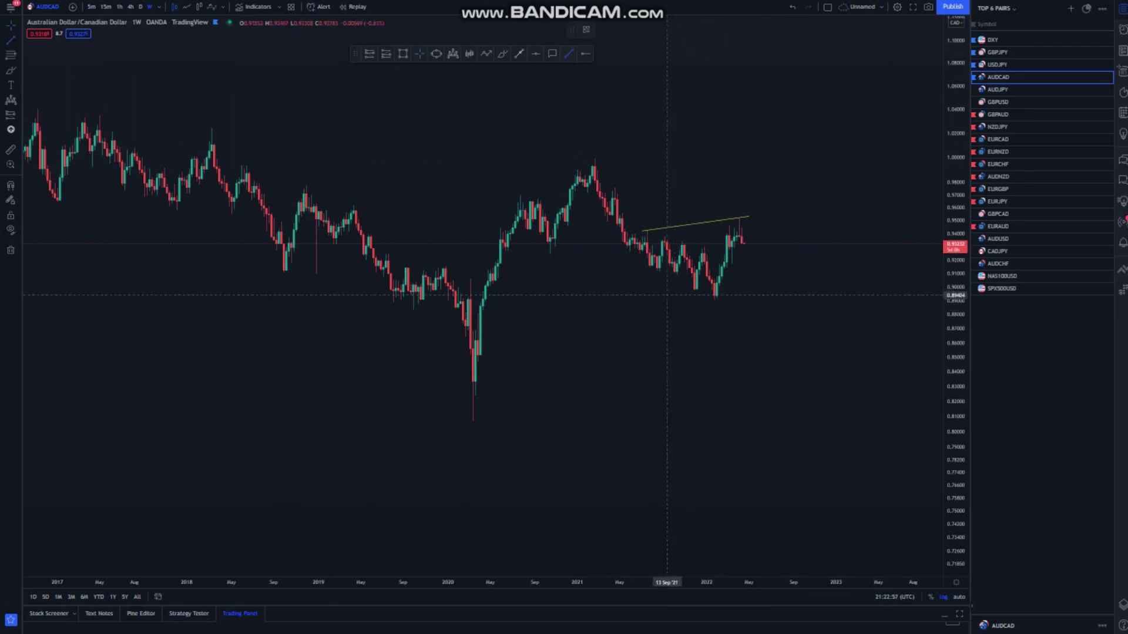
left_click(649, 268)
left_click(750, 319)
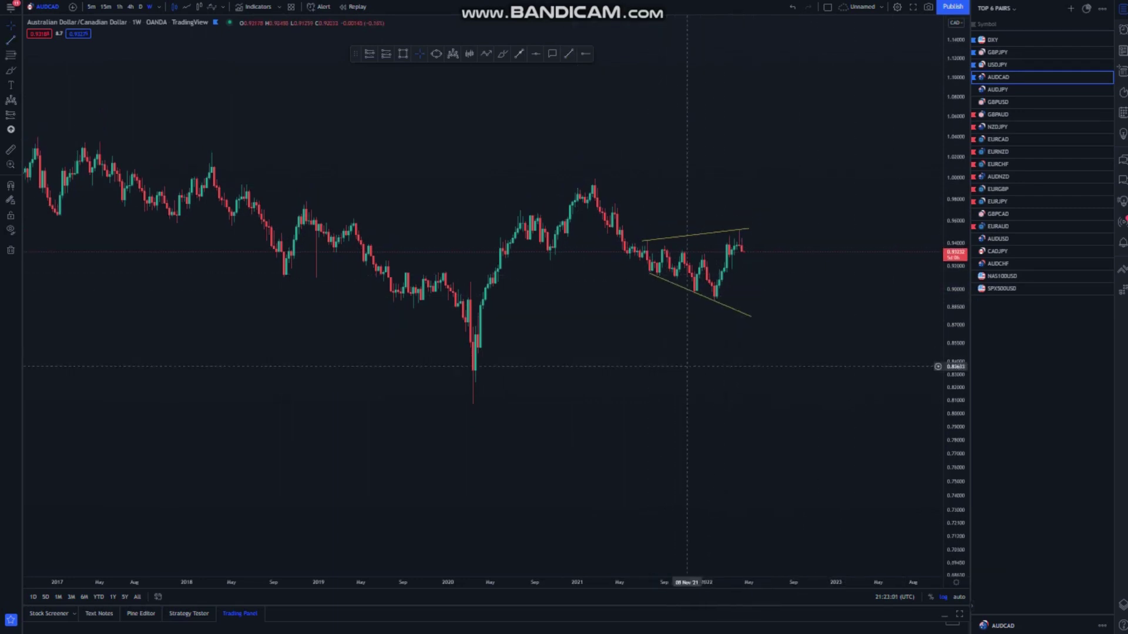
Place horizontal rays at about 0.806 from the 2020 low and about 0.892 from the early 2022 low
left_click(585, 54)
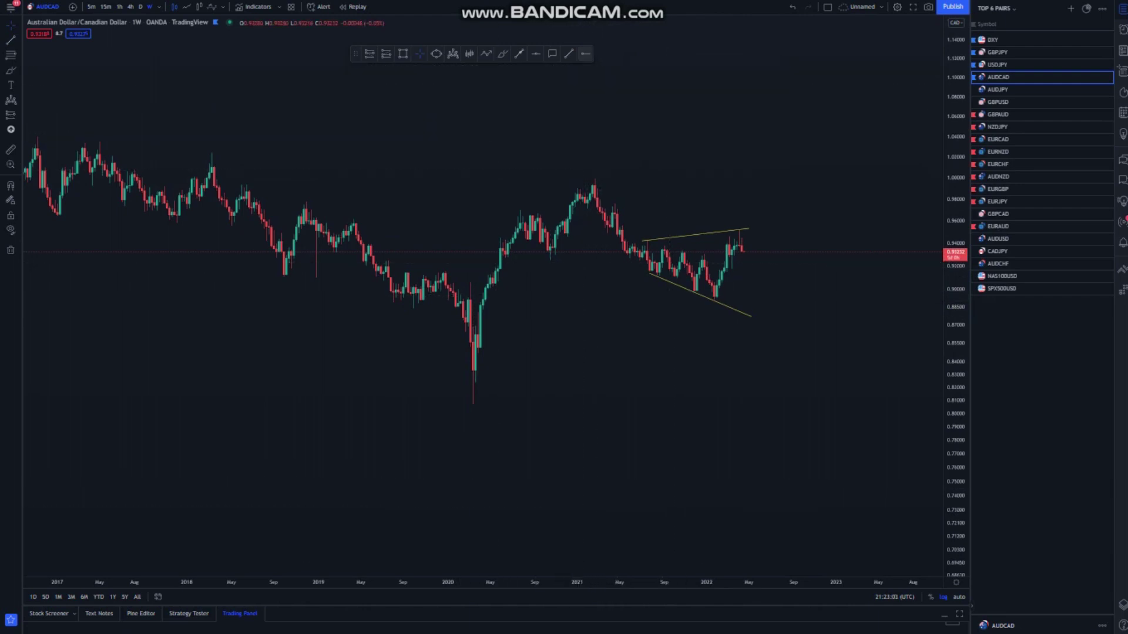
left_click(471, 404)
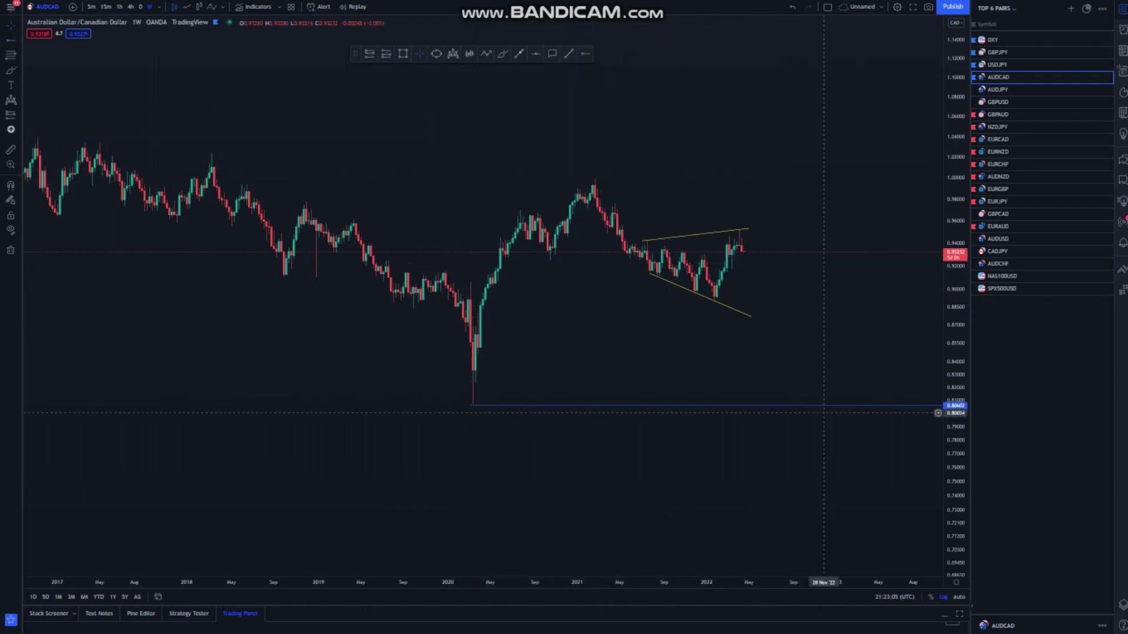
scroll(828, 412, "up", 1)
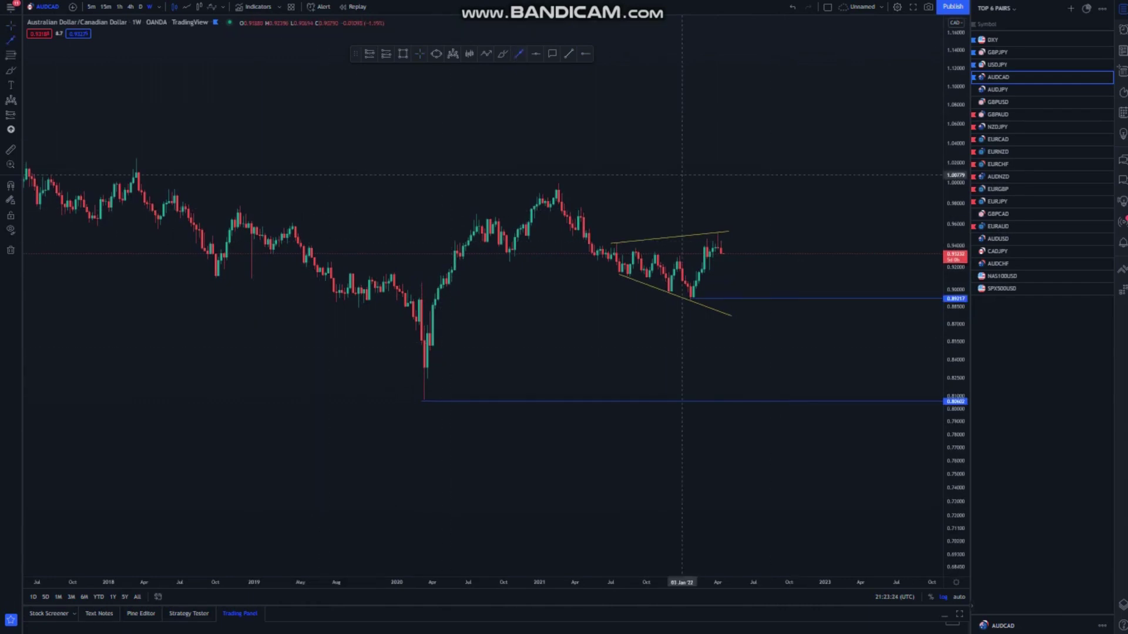
Project an arrow from the April 2022 high down to the 2020 low level at about 0.806, and delete it
left_click(721, 243)
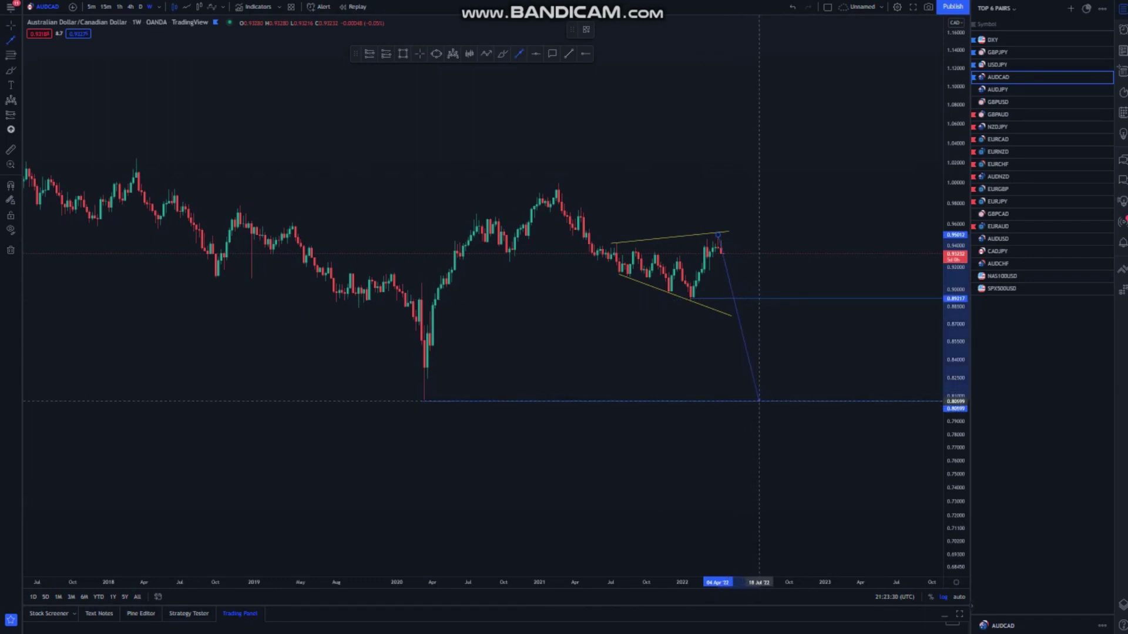
left_click(759, 401)
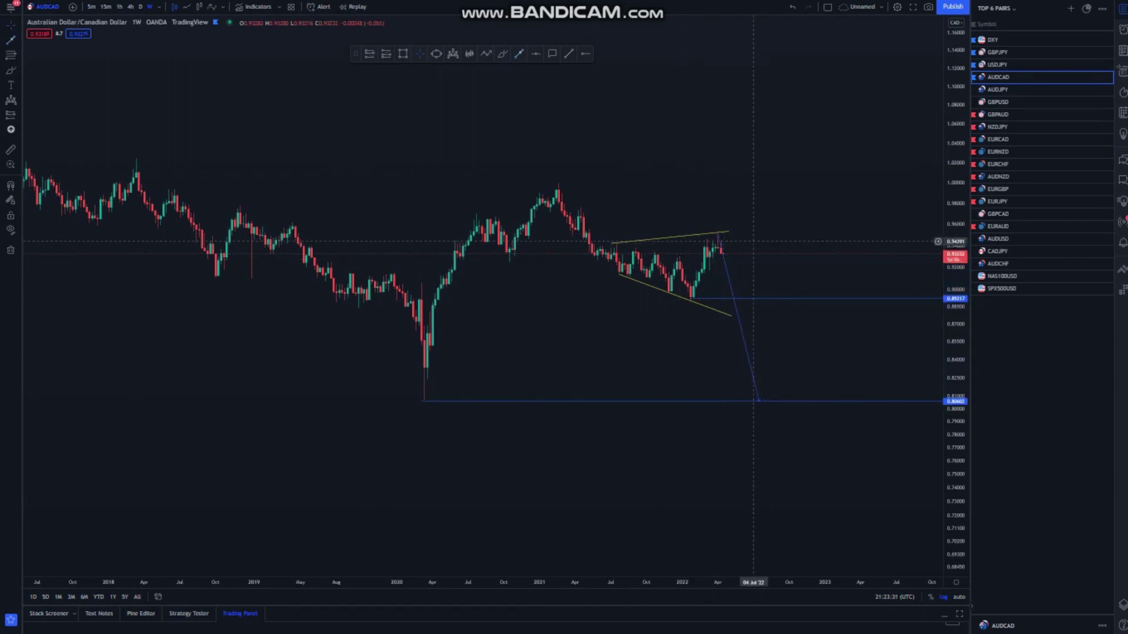
left_click(726, 271)
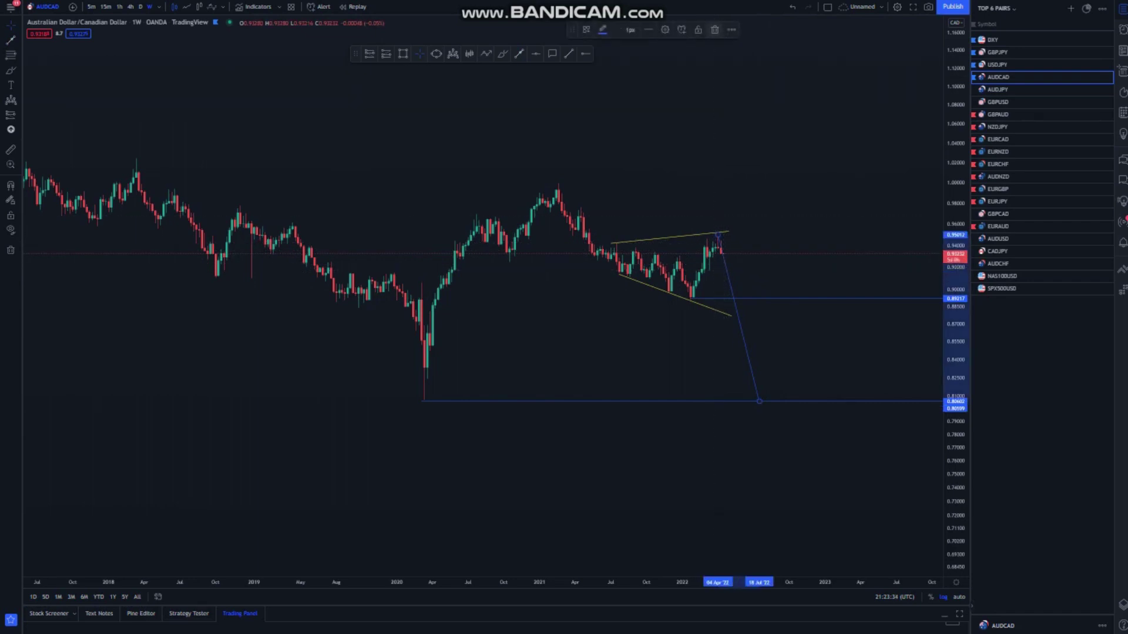
key("Delete")
Place a horizontal ray at about 0.942 from the July 2021 high, and switch AUDCAD to the daily timeframe
left_click_drag(726, 271, 475, 271)
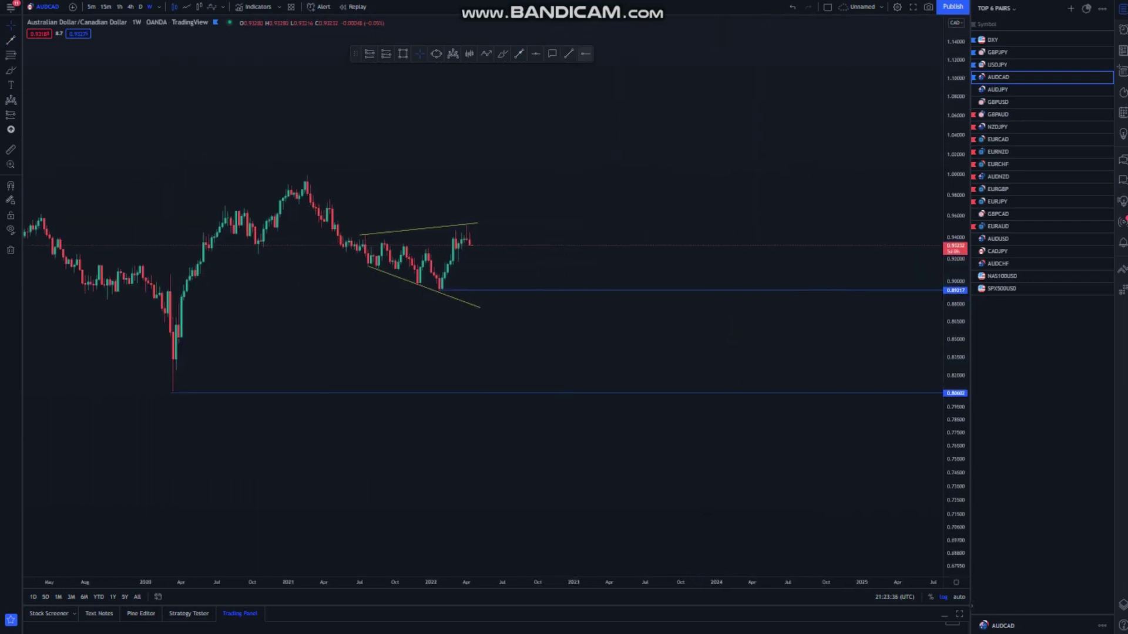
left_click(359, 236)
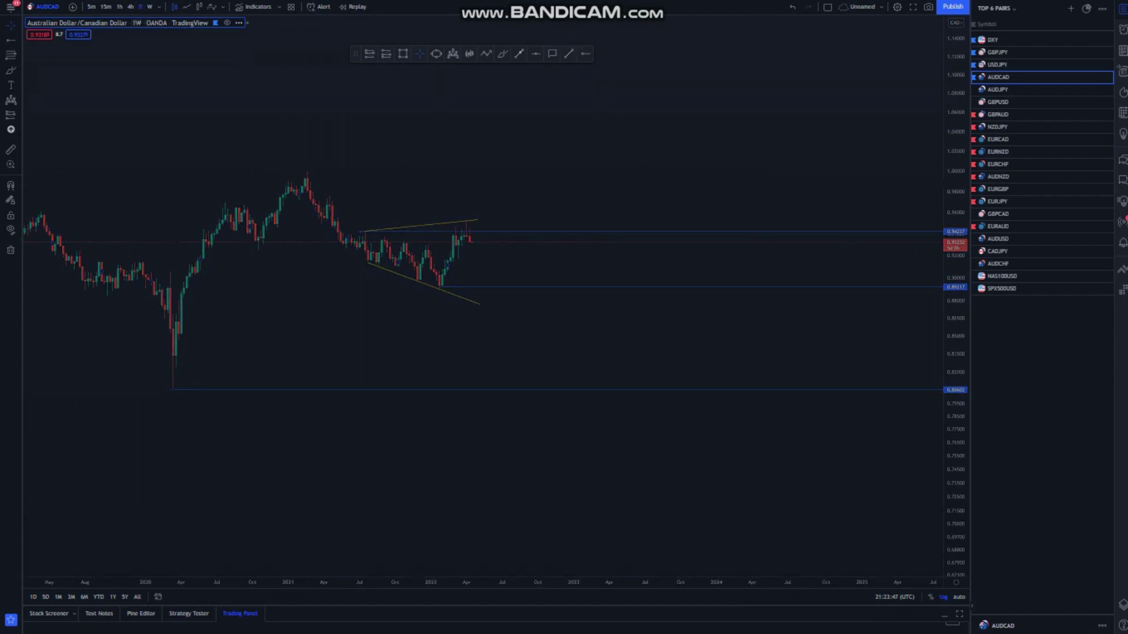
left_click(140, 7)
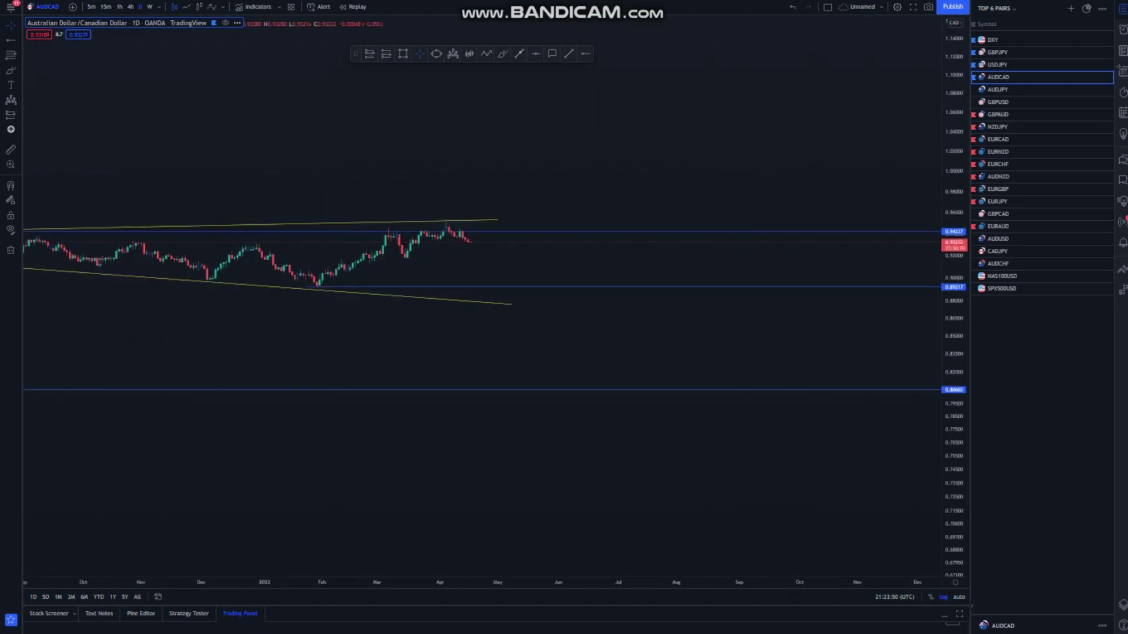
scroll(702, 306, "down", 3)
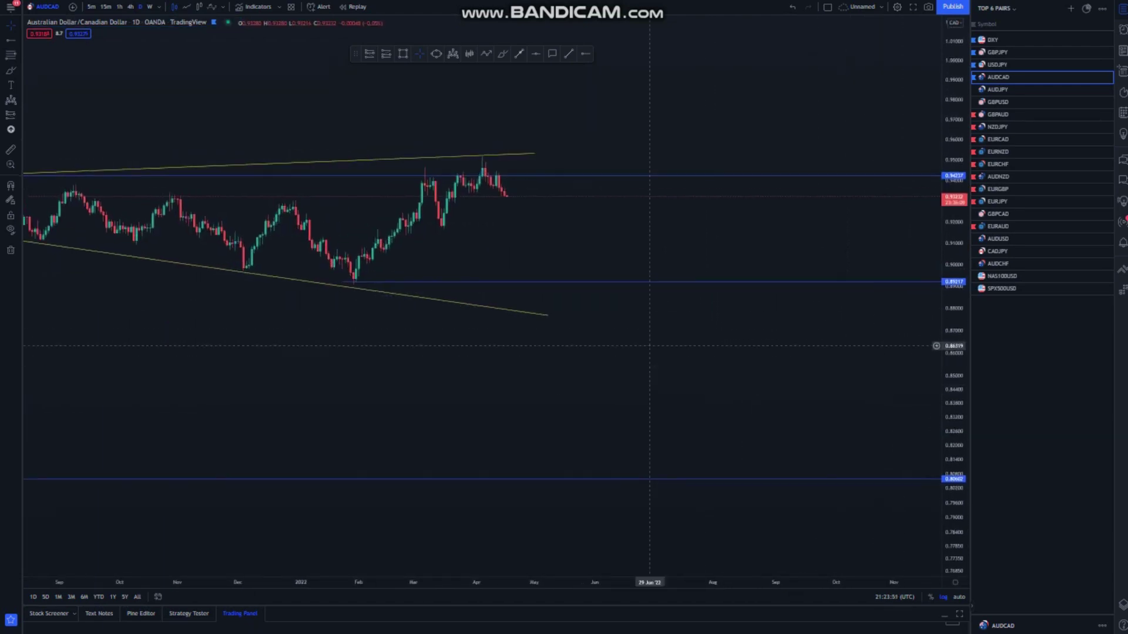
left_click_drag(952, 387, 953, 311)
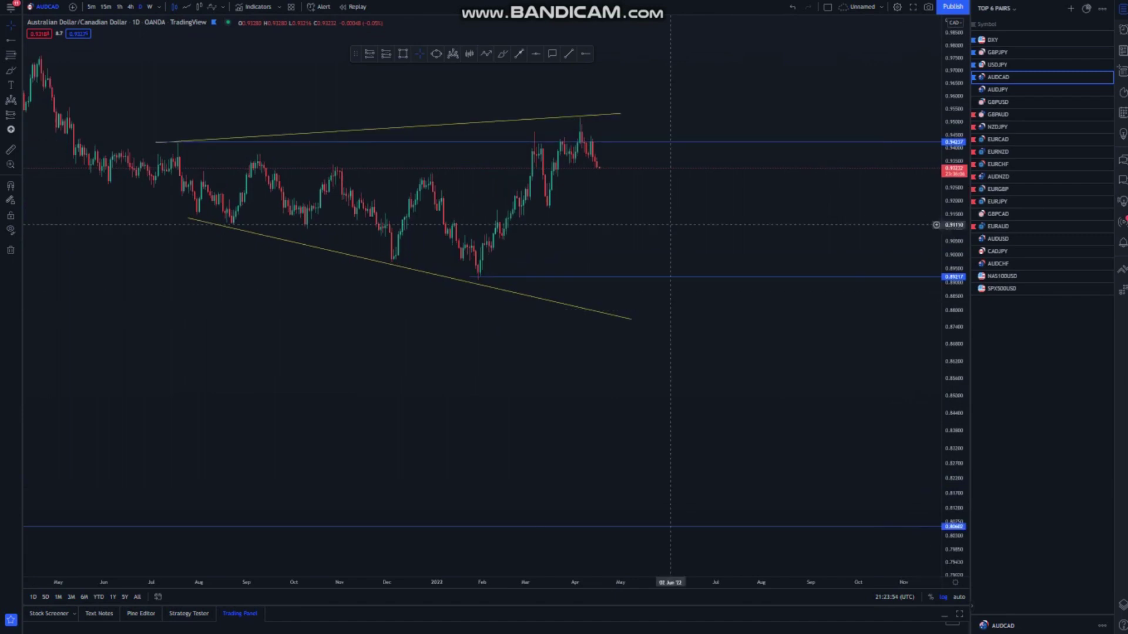
Brush a rising channel around the January to April 2022 rally and the latest drop from its high, and undo the sketches
left_click(568, 53)
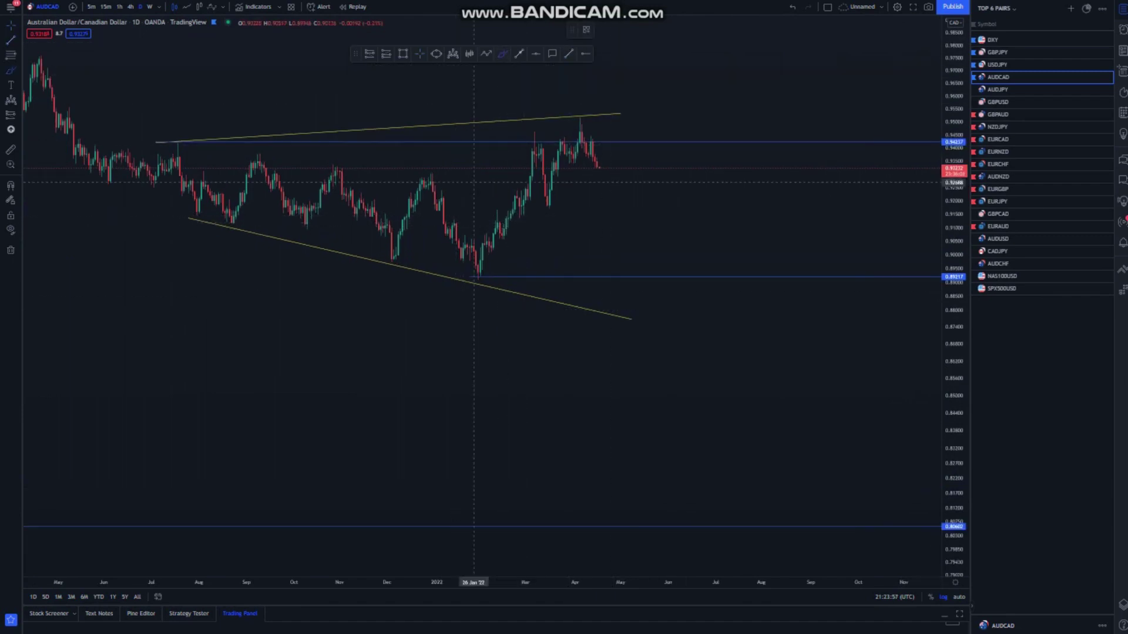
left_click_drag(458, 215, 562, 113)
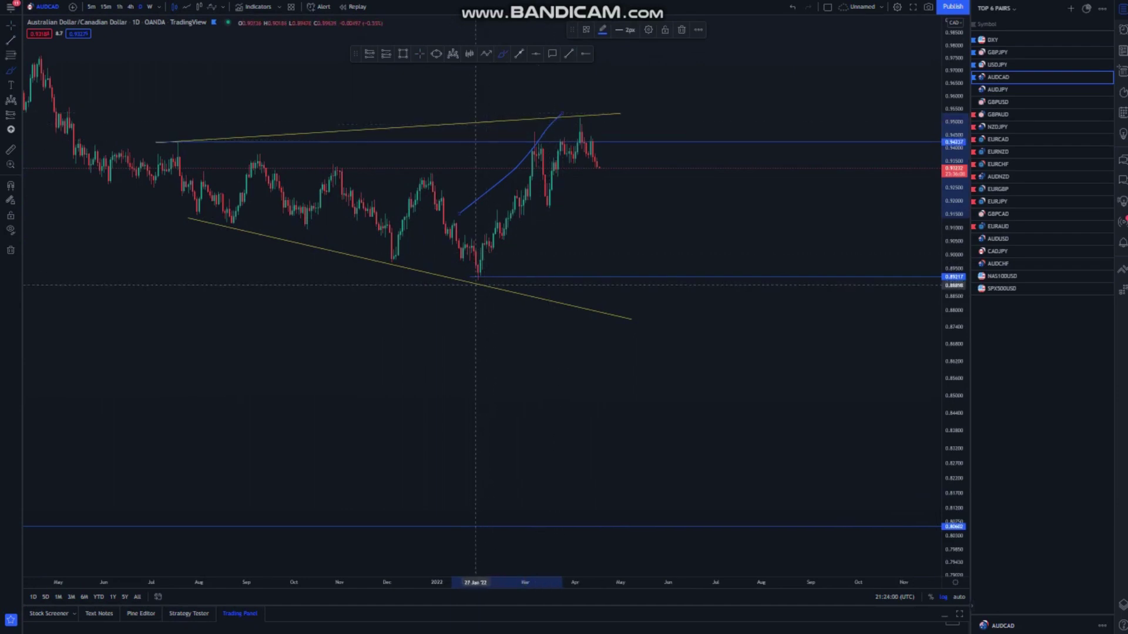
left_click_drag(476, 284, 586, 183)
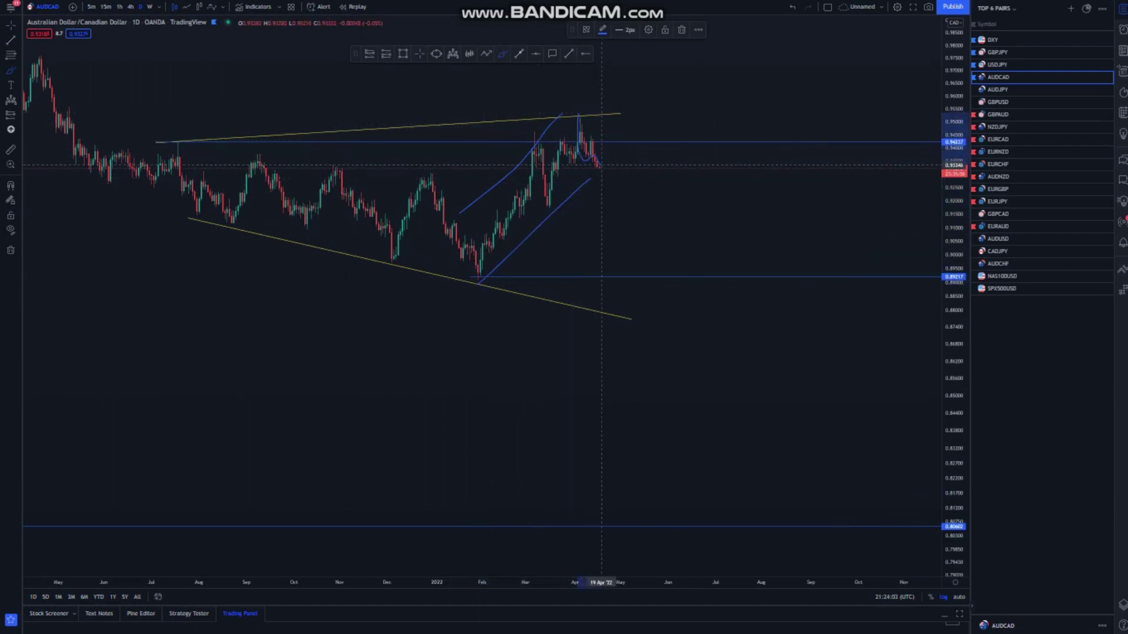
left_click_drag(601, 165, 605, 171)
left_click(792, 7)
left_click(793, 7)
left_click(792, 7)
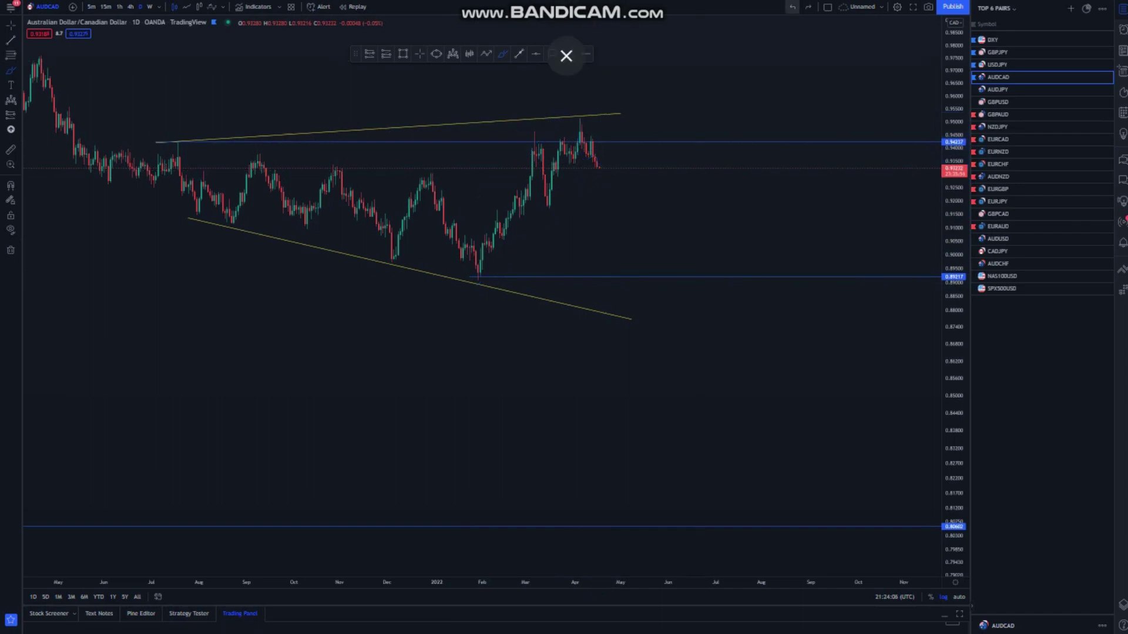
left_click(793, 7)
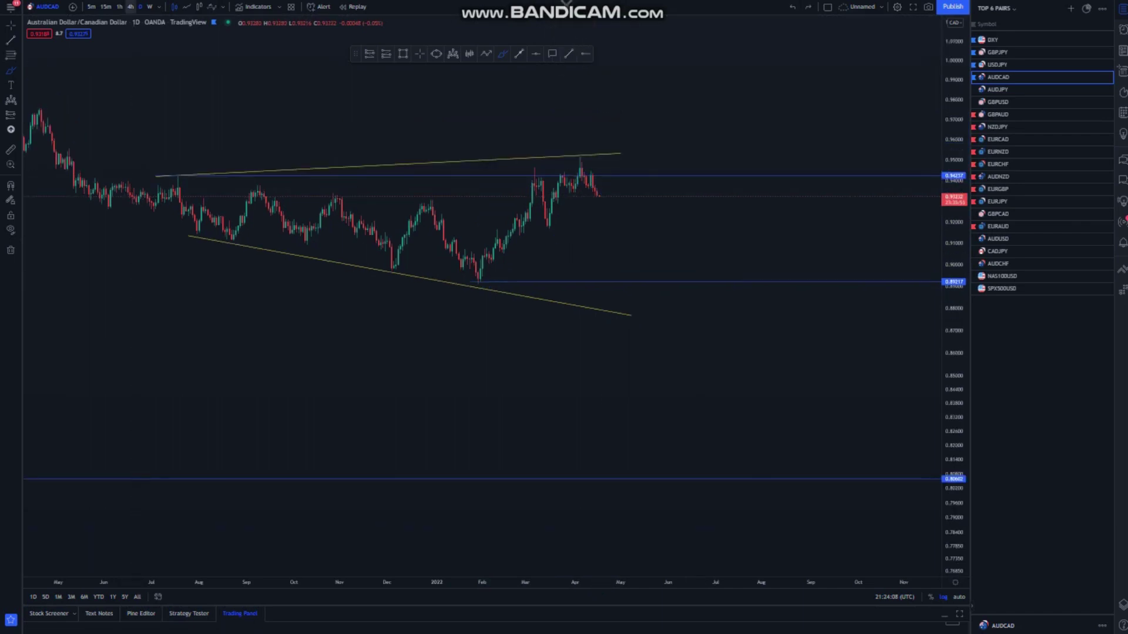
Switch AUDCAD to the 4-hour timeframe and frame the March and April 2022 highs
left_click(130, 7)
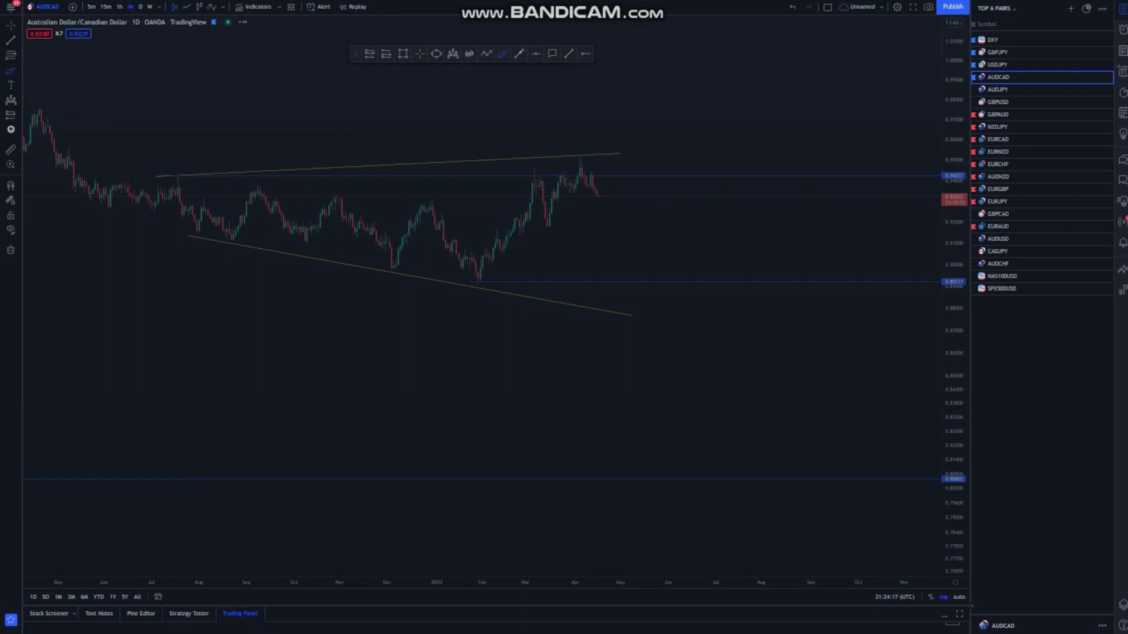
type("4h")
key("Return")
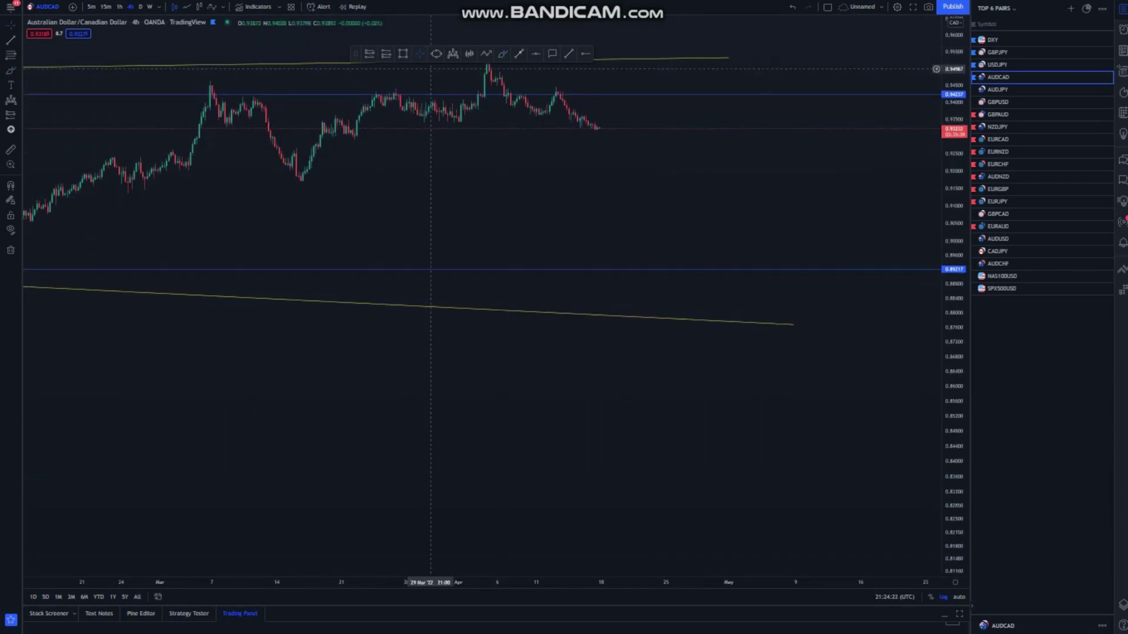
left_click_drag(465, 174, 481, 276)
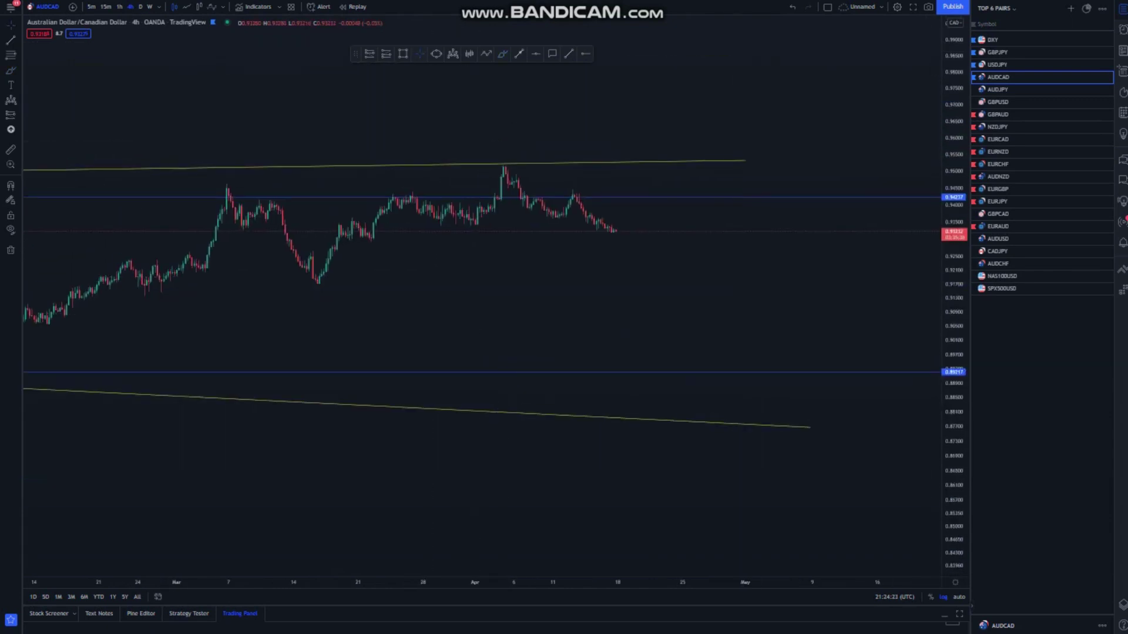
left_click_drag(971, 341, 928, 234)
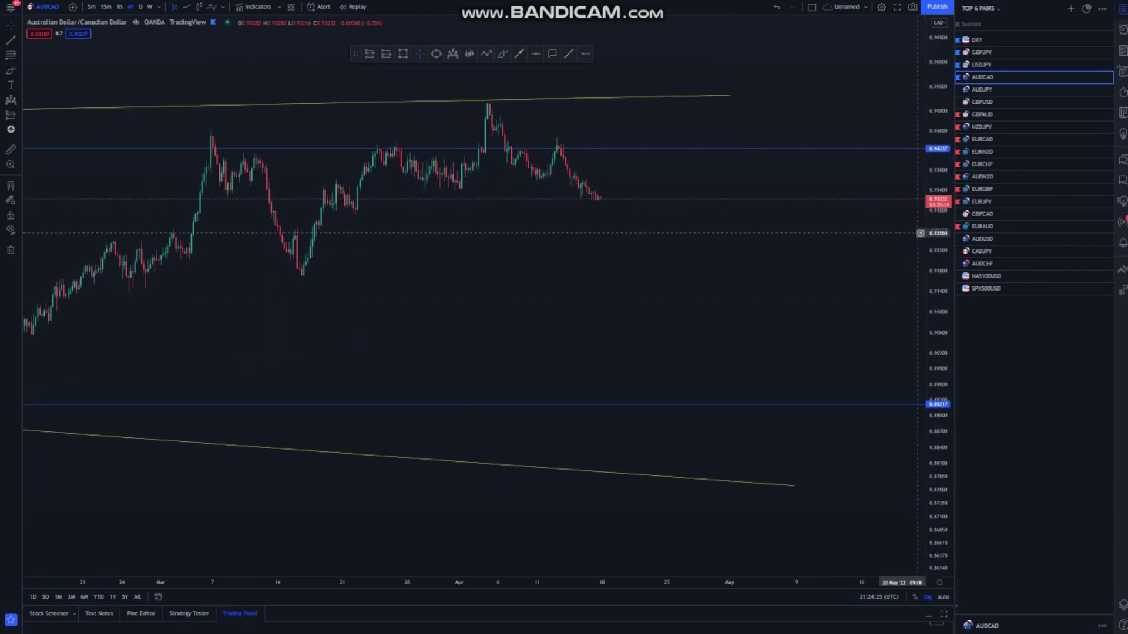
left_click_drag(478, 278, 510, 330)
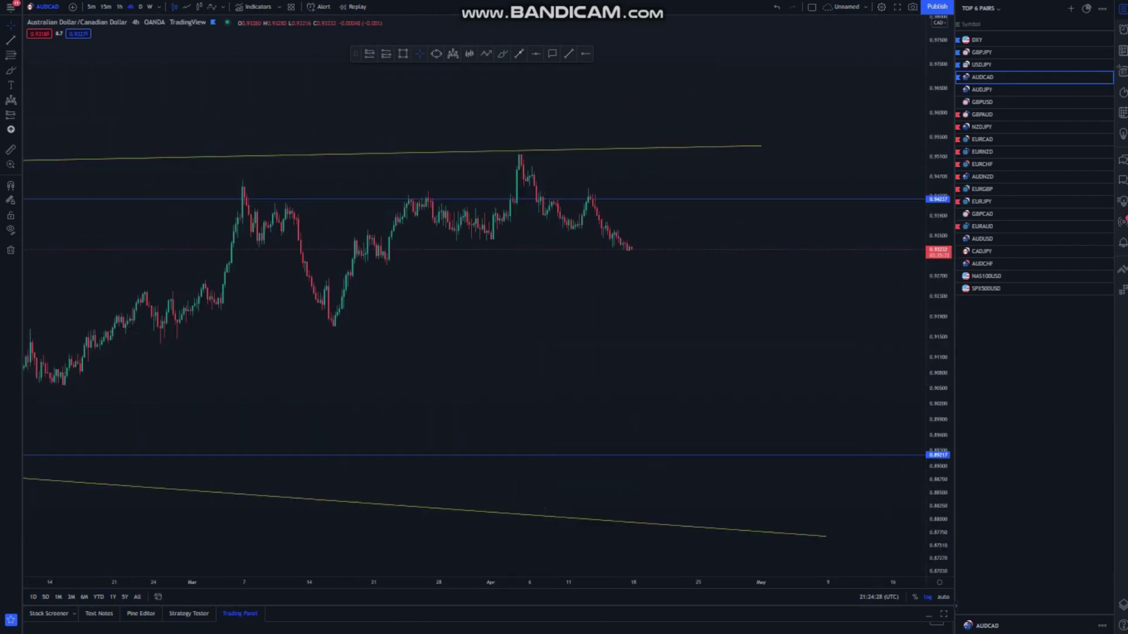
left_click_drag(938, 380, 916, 302)
left_click_drag(783, 305, 785, 317)
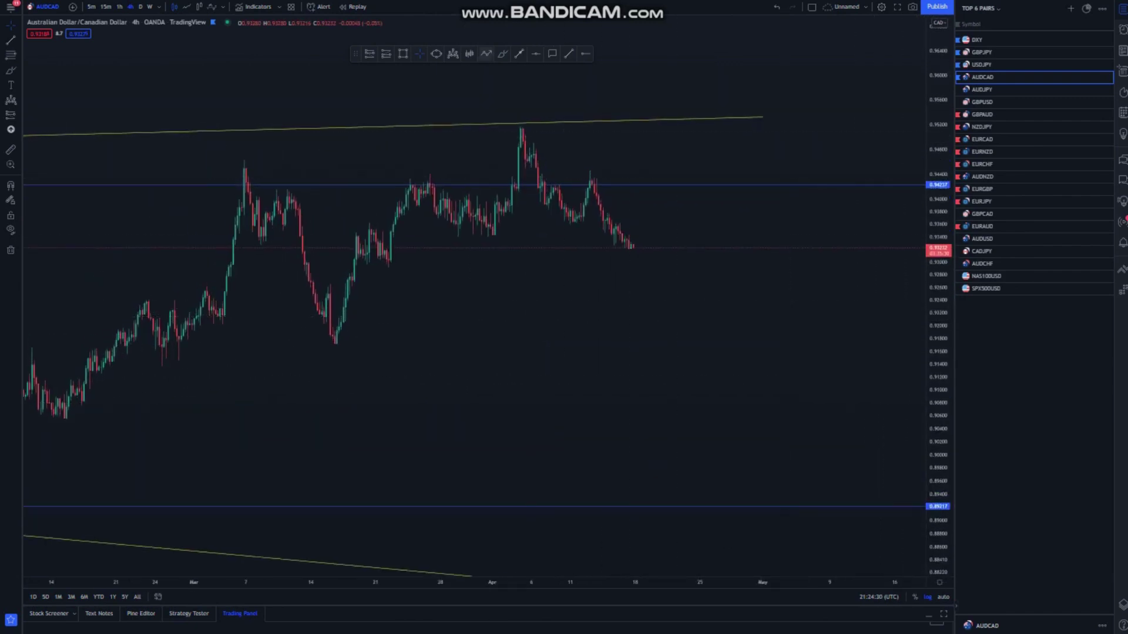
left_click(453, 54)
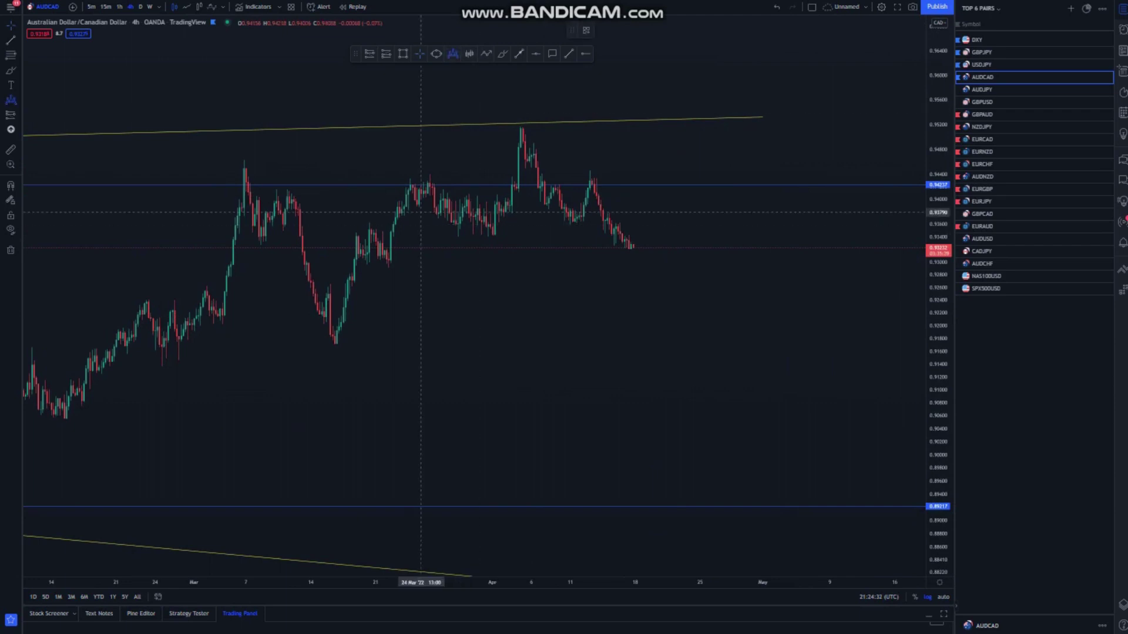
left_click(421, 212)
left_click(429, 167)
left_click(492, 232)
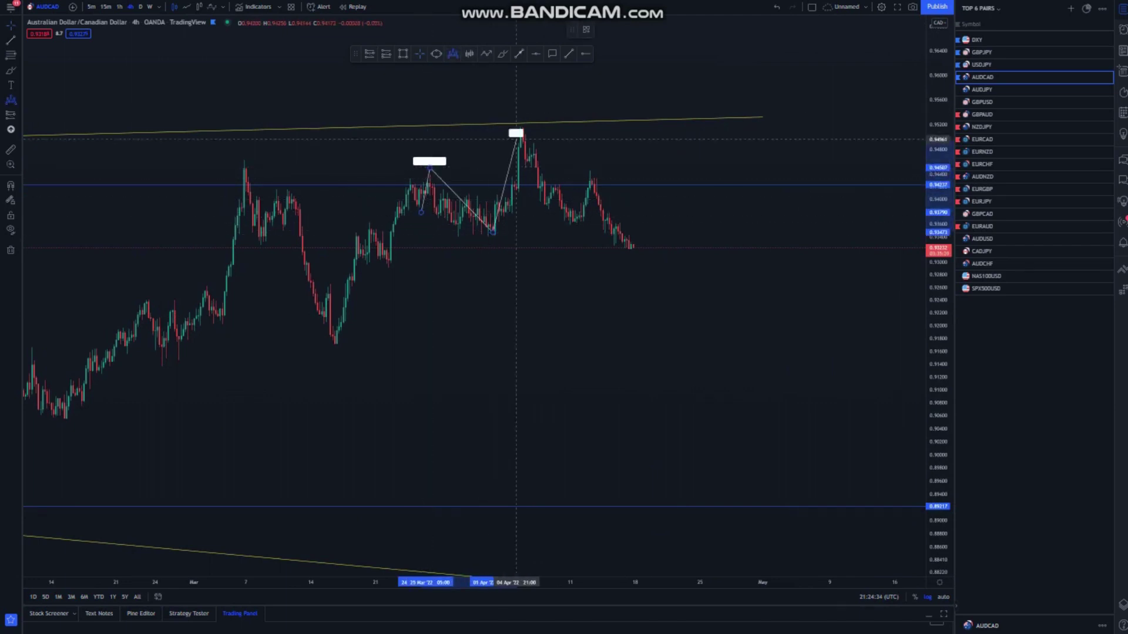
left_click(522, 117)
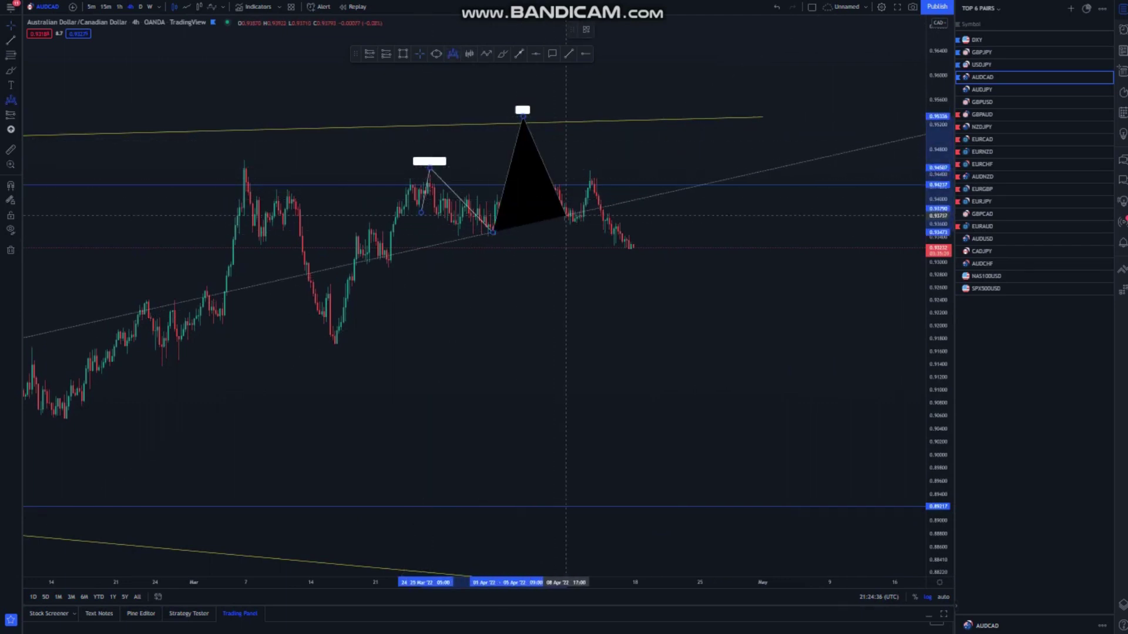
left_click(566, 216)
left_click(603, 166)
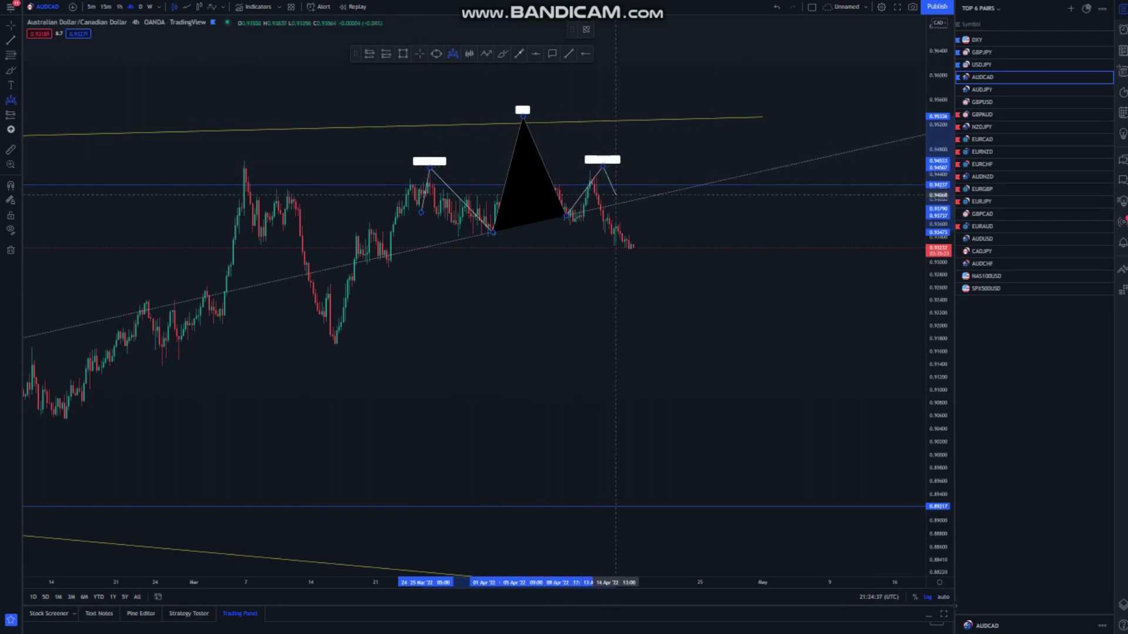
key("Escape")
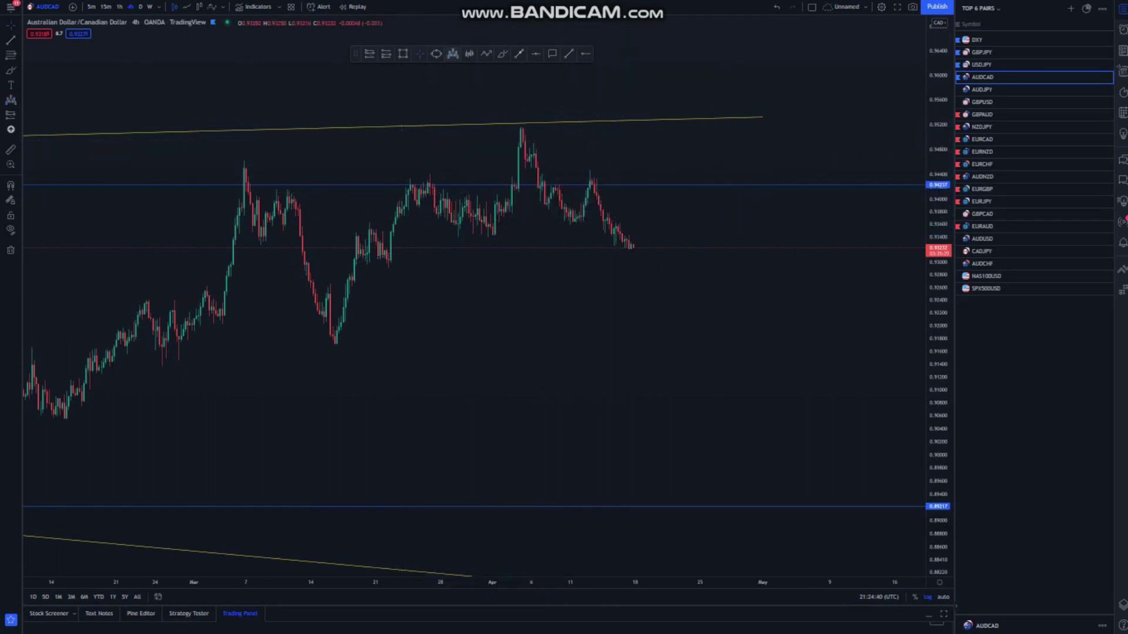
Draw a head and shoulders pattern from the 21 March low across the three late March to mid-April peaks, and delete it
left_click(386, 269)
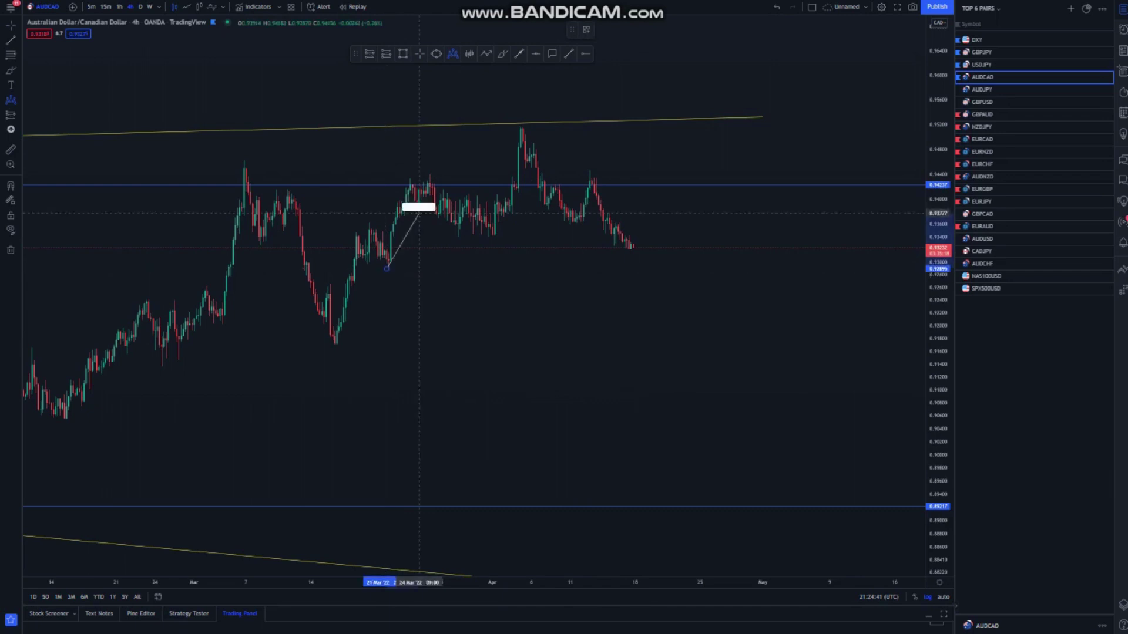
left_click(423, 166)
left_click(485, 229)
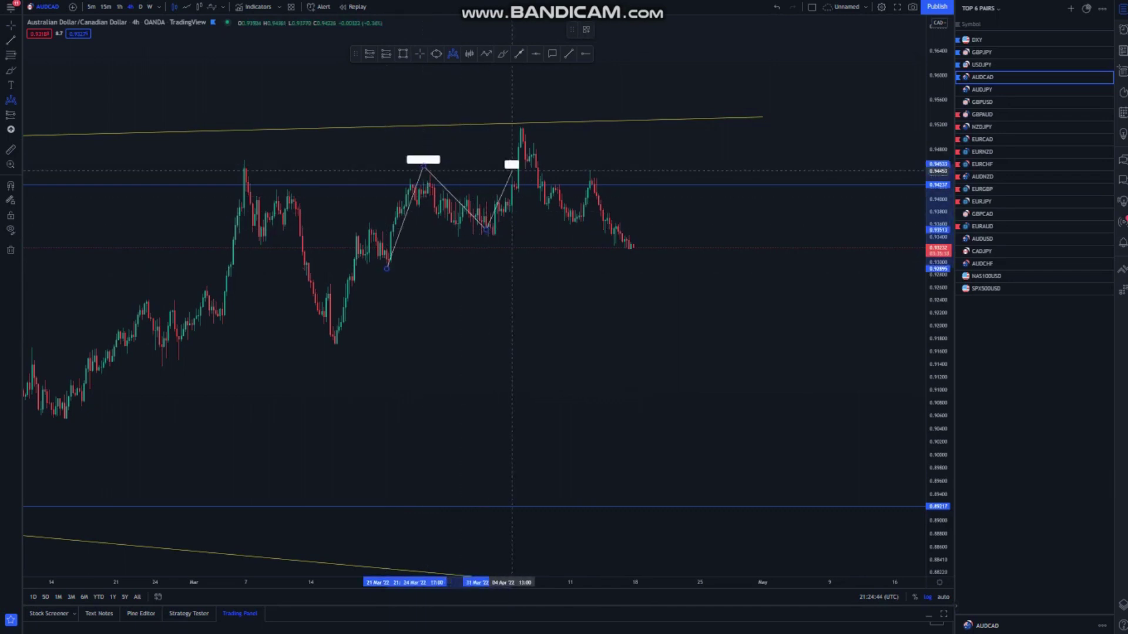
left_click(518, 124)
left_click(579, 224)
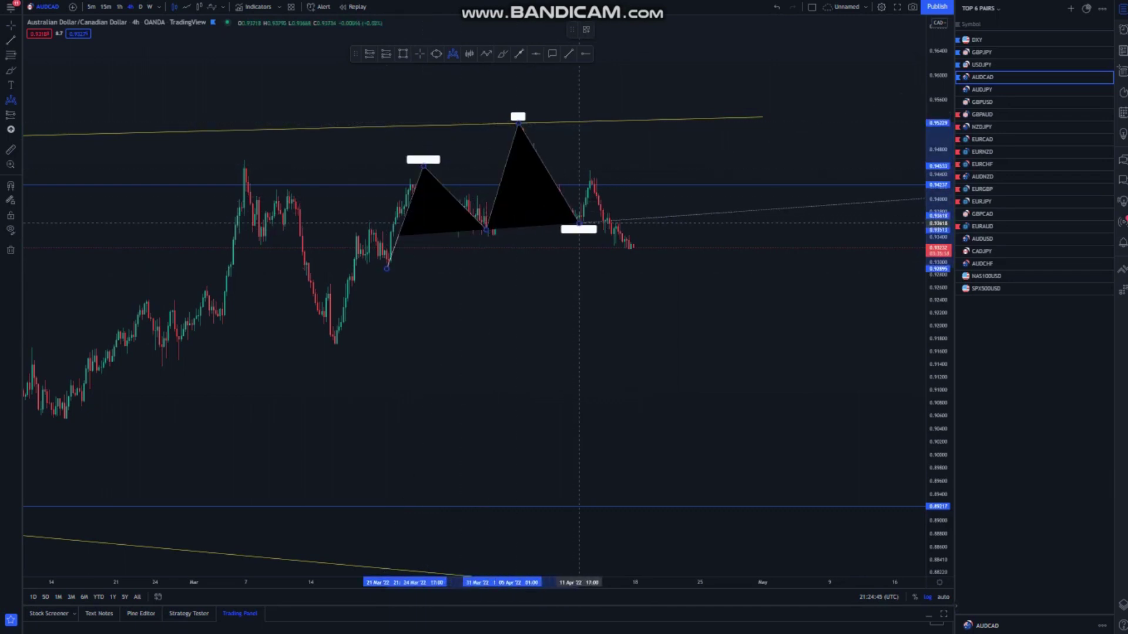
left_click(594, 166)
left_click(624, 241)
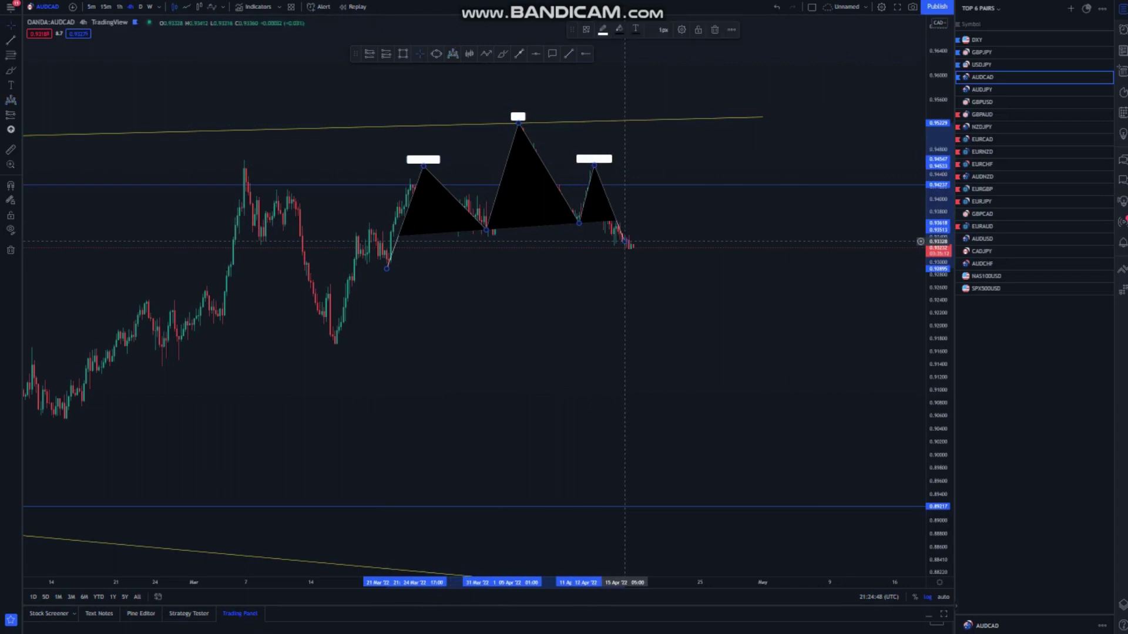
key("Delete")
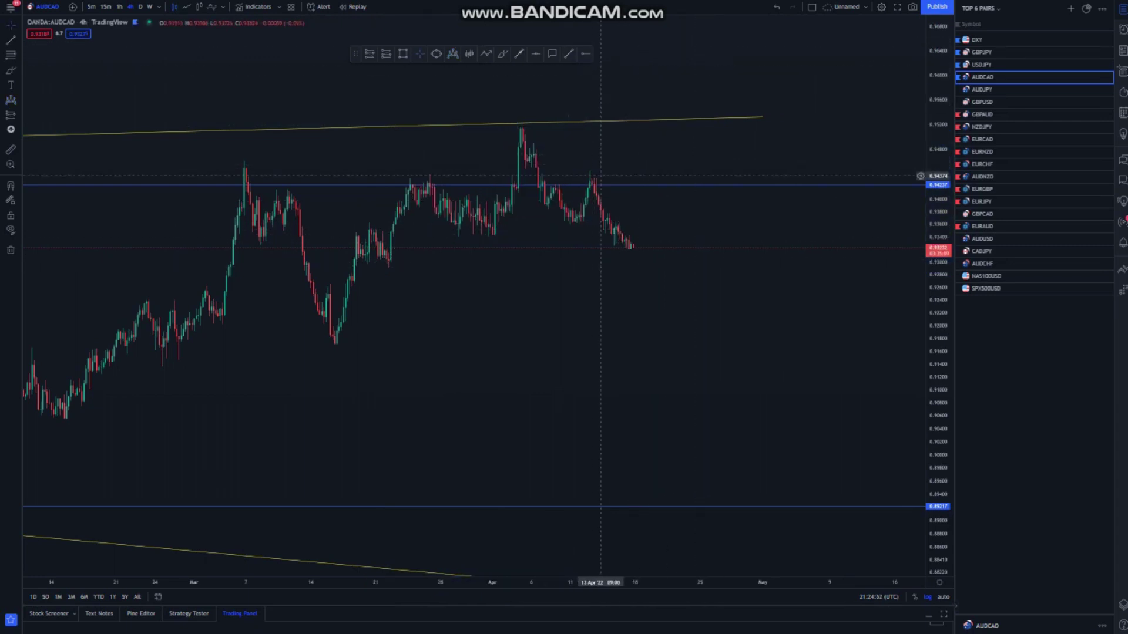
Switch AUDCAD to the 1-hour timeframe and frame the price action from late March to 18 April
left_click(119, 6)
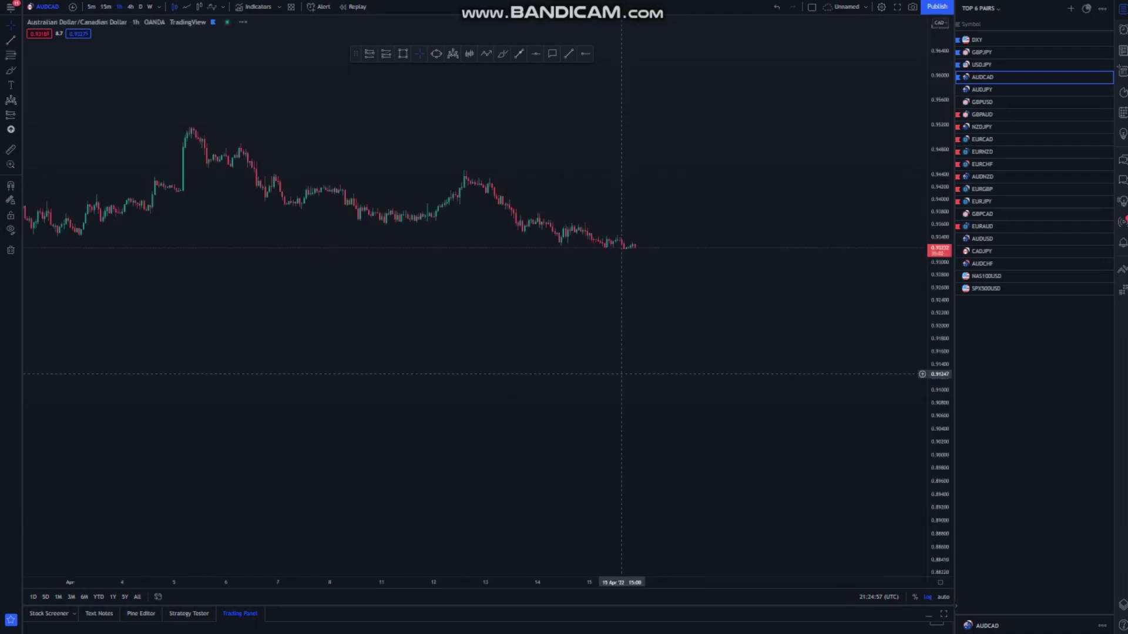
scroll(622, 374, "down", 3)
scroll(622, 373, "down", 1)
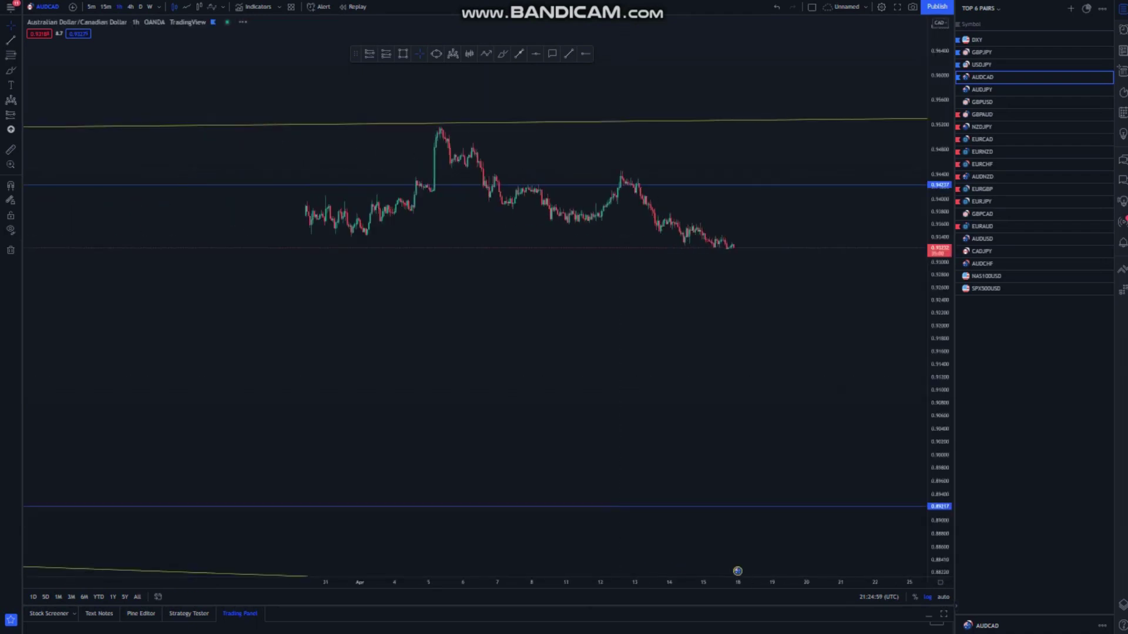
left_click_drag(940, 445, 940, 334)
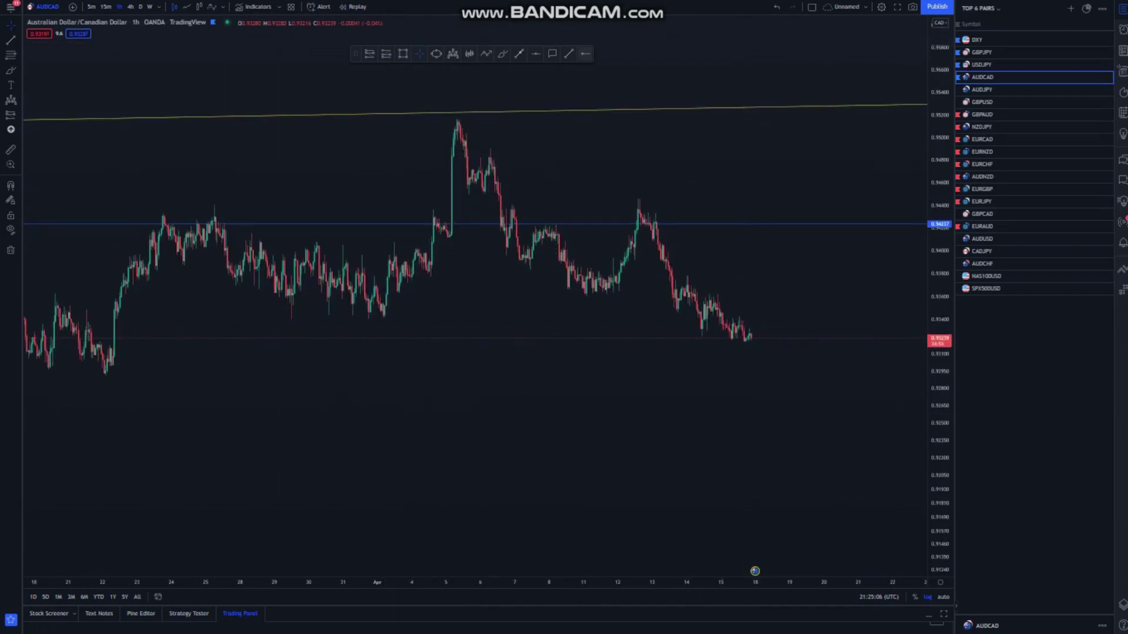
Draw a rising trend line beneath the lows from 28 March to 15 April, and delete it
left_click(568, 54)
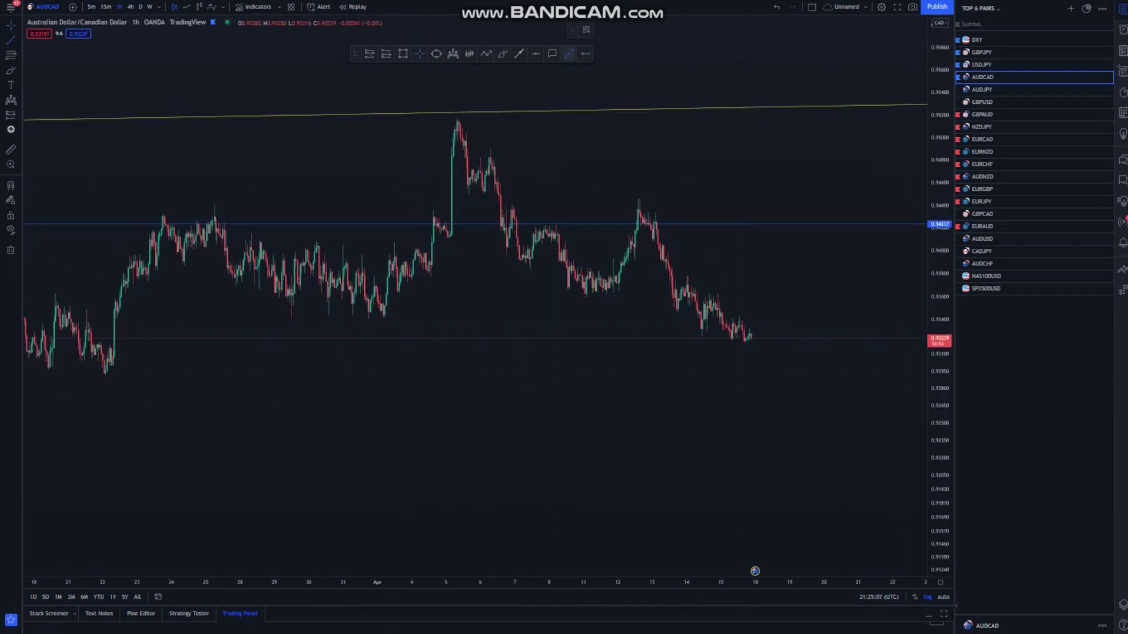
left_click(261, 327)
left_click(738, 282)
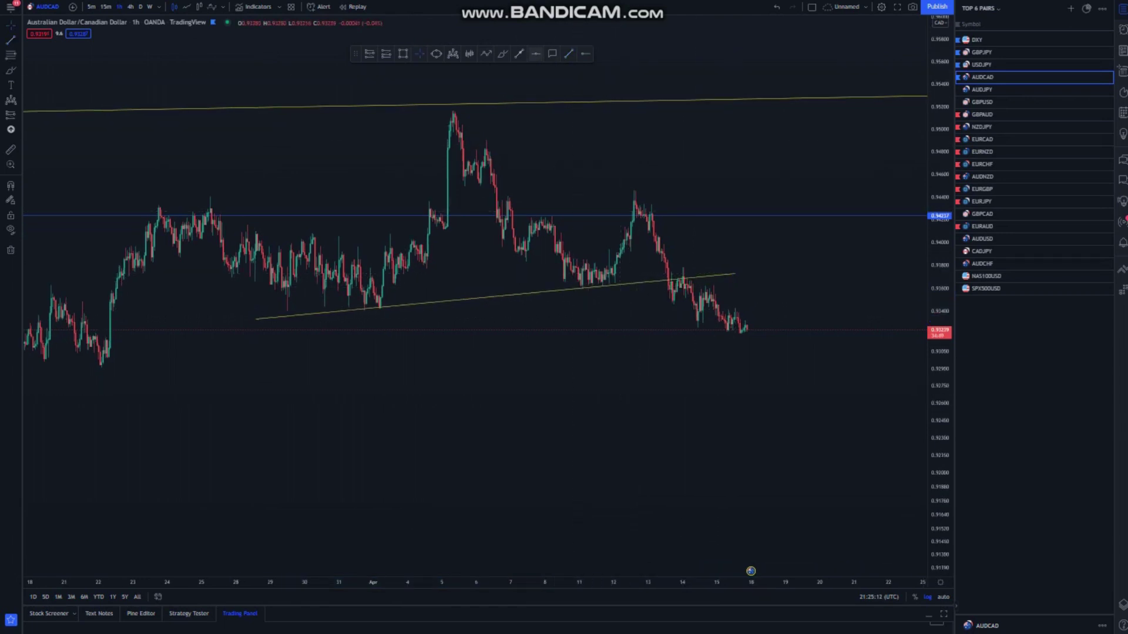
left_click(734, 275)
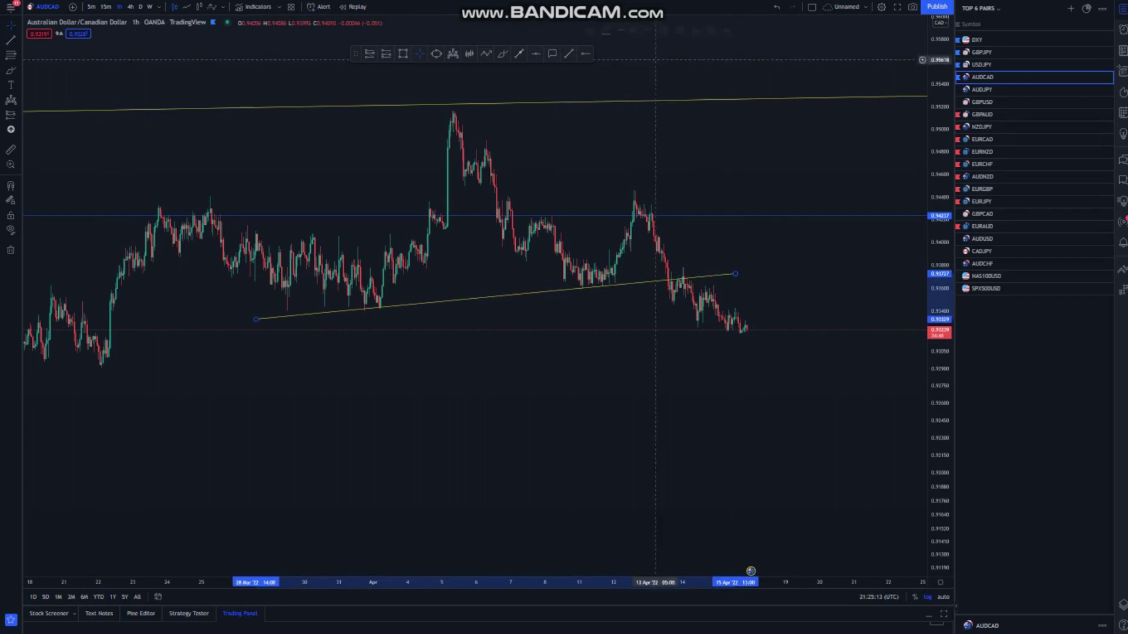
key("Delete")
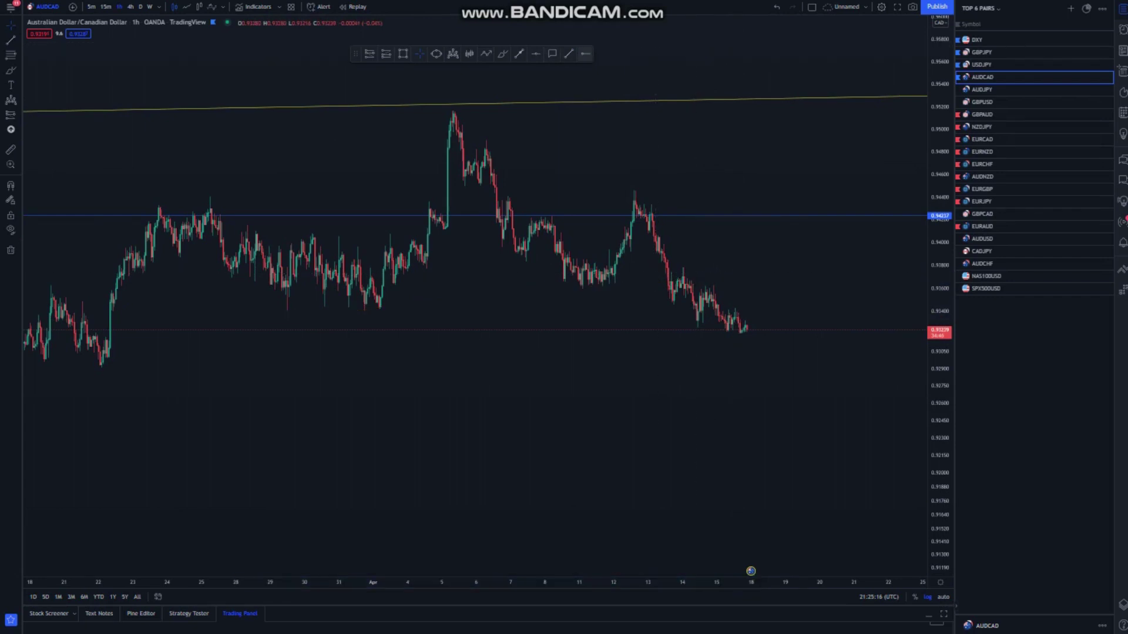
Place a horizontal ray at about 0.938 from the 14 April high, and brush a projected rise from the latest price up to it
left_click(683, 269)
left_click_drag(627, 268, 569, 248)
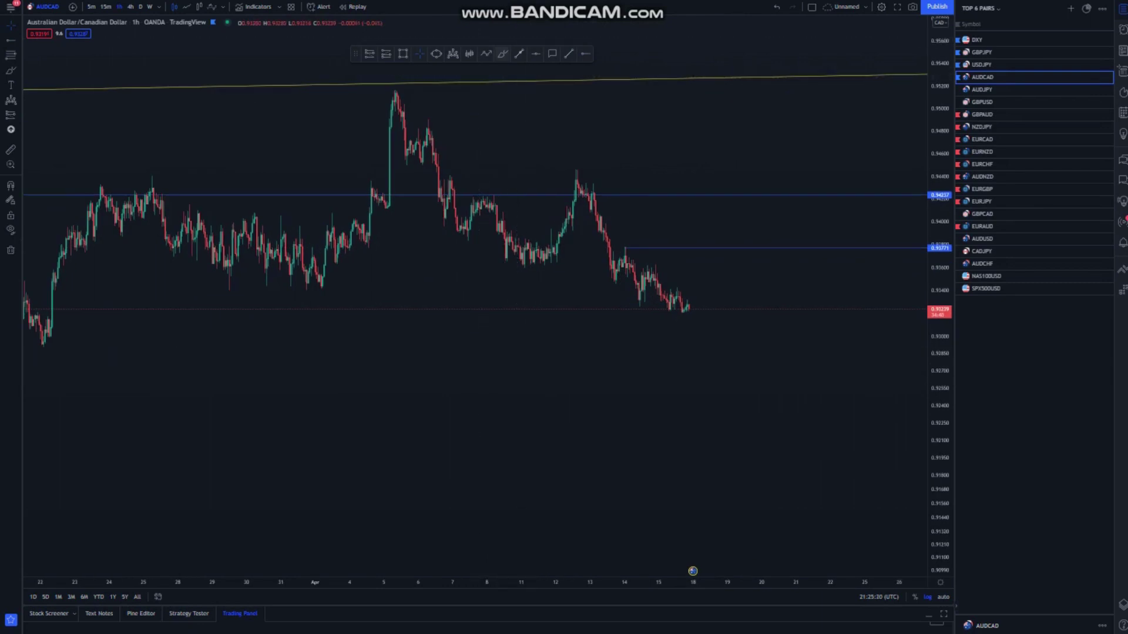
key("alt+t")
left_click(687, 307)
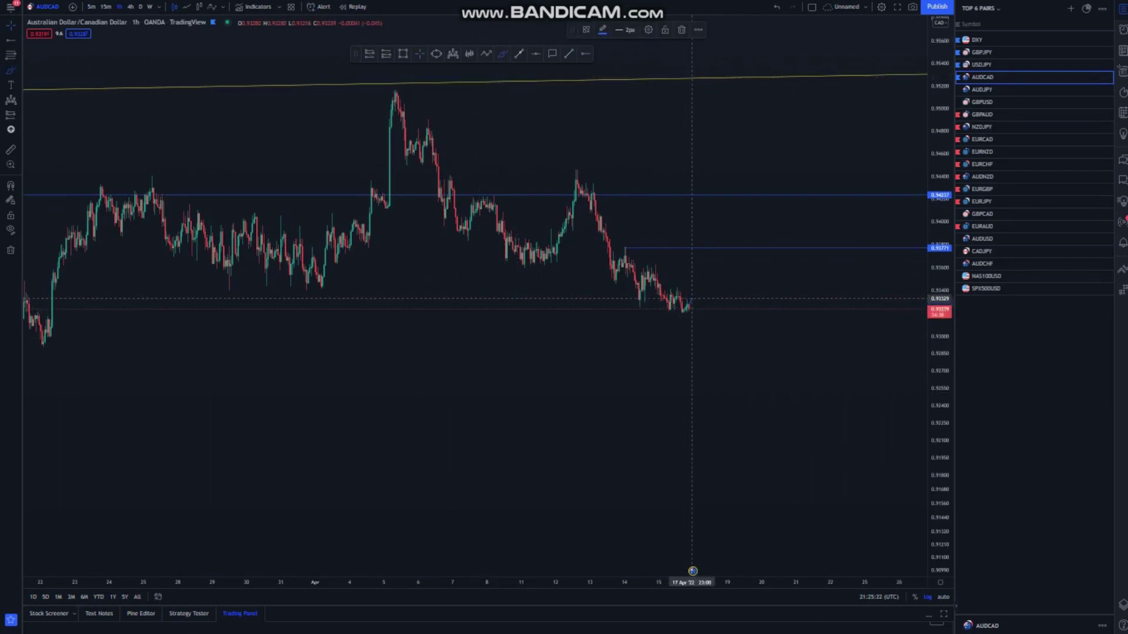
left_click_drag(705, 281, 715, 269)
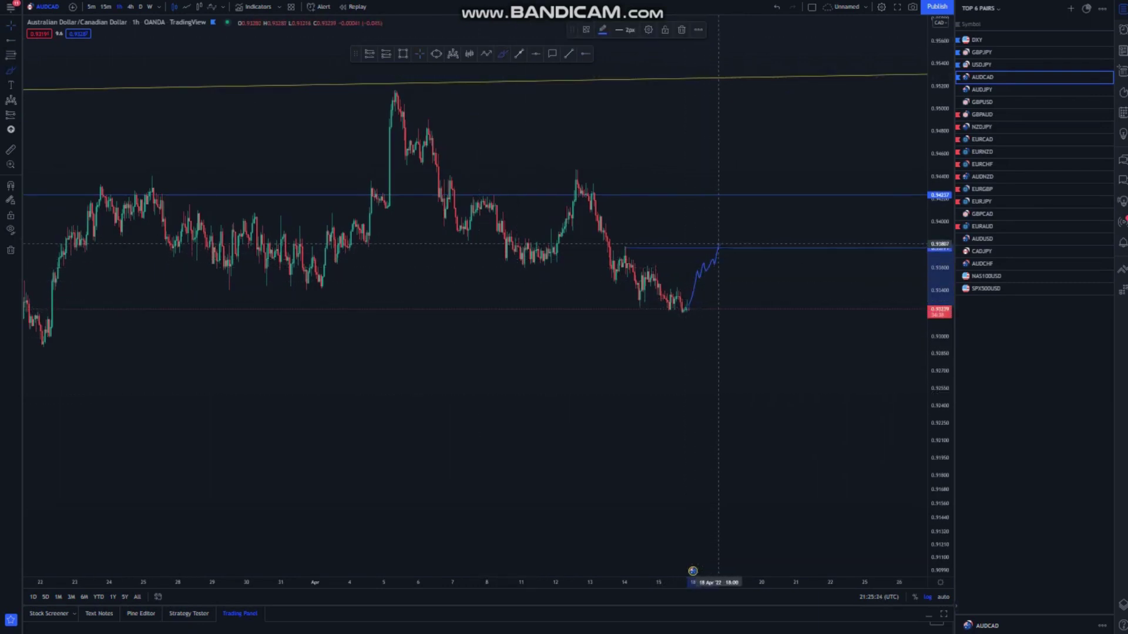
left_click_drag(626, 244, 638, 246)
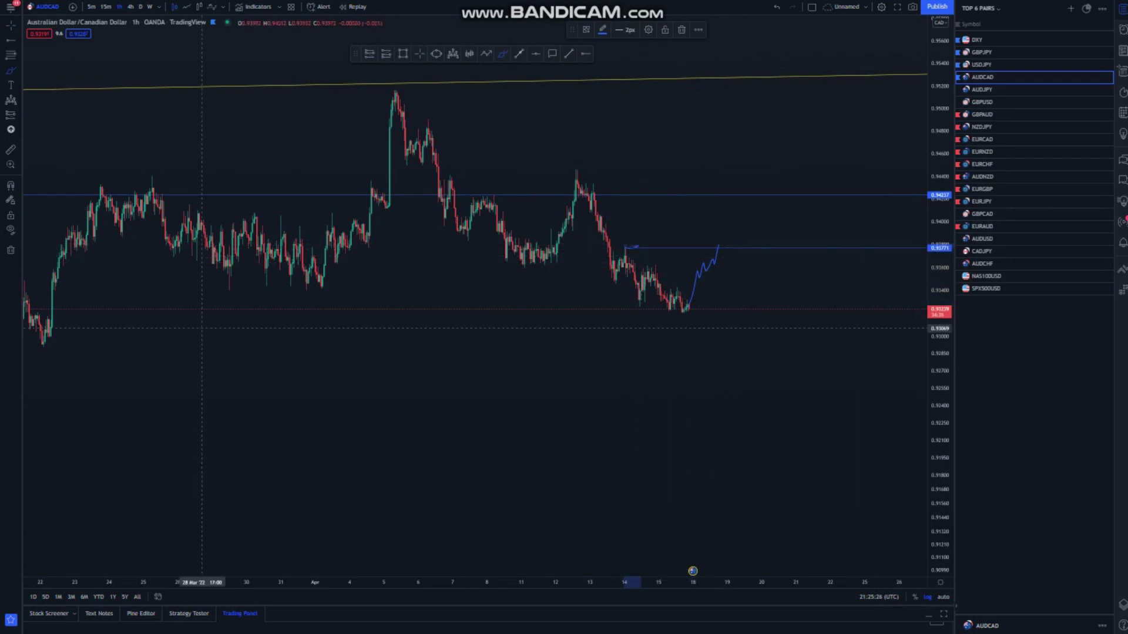
Brush a neckline, a head and shoulders outline and the retest area around the recent highs, and undo the sketches
left_click_drag(202, 304, 699, 249)
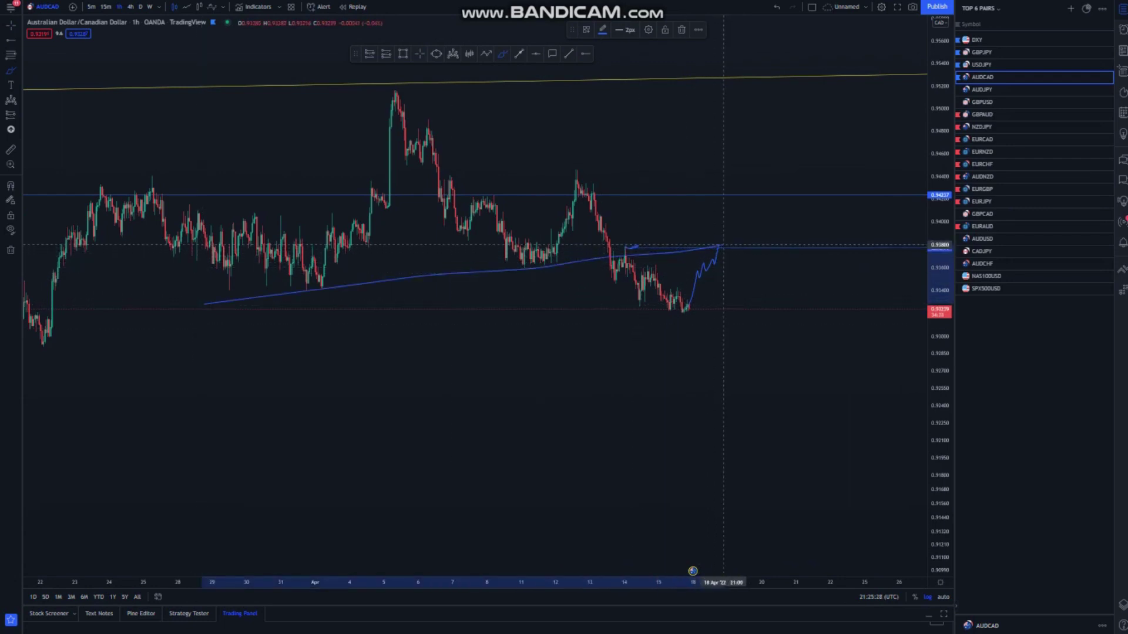
mouse_move(222, 290)
left_mouse_down()
mouse_move(240, 235)
mouse_move(276, 235)
mouse_move(305, 258)
mouse_move(387, 89)
mouse_move(512, 259)
mouse_move(574, 170)
mouse_move(625, 272)
left_mouse_up()
left_click_drag(722, 245, 739, 242)
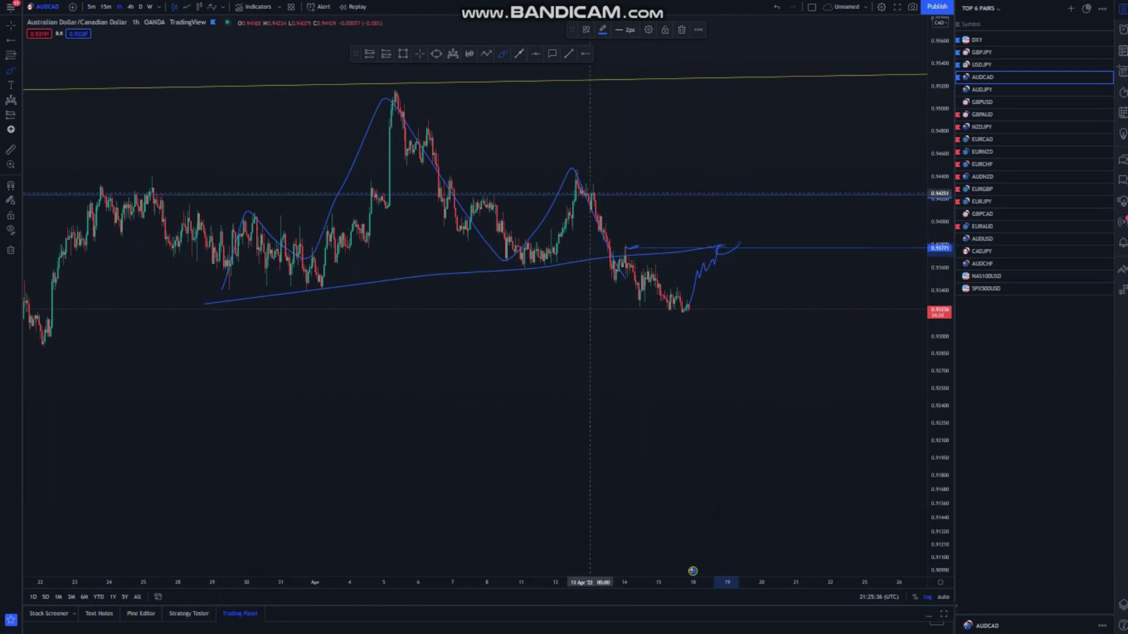
mouse_move(573, 167)
left_mouse_down()
mouse_move(617, 263)
mouse_move(660, 286)
mouse_move(693, 258)
mouse_move(726, 313)
mouse_move(727, 379)
left_mouse_up()
left_click(776, 7)
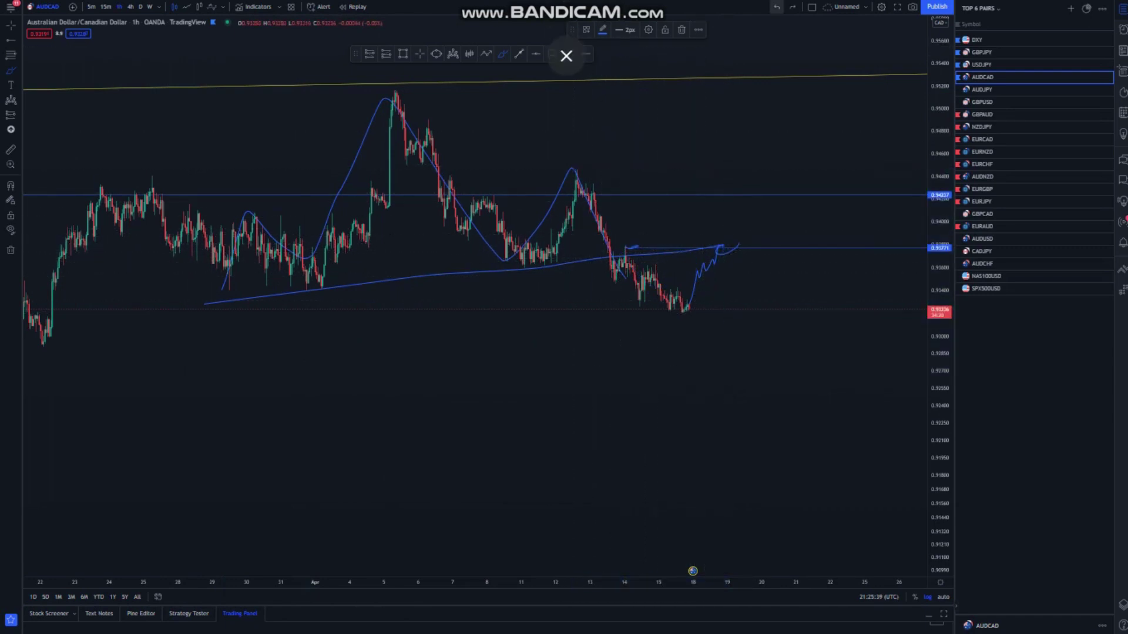
left_click(777, 7)
left_click(776, 7)
left_click(776, 6)
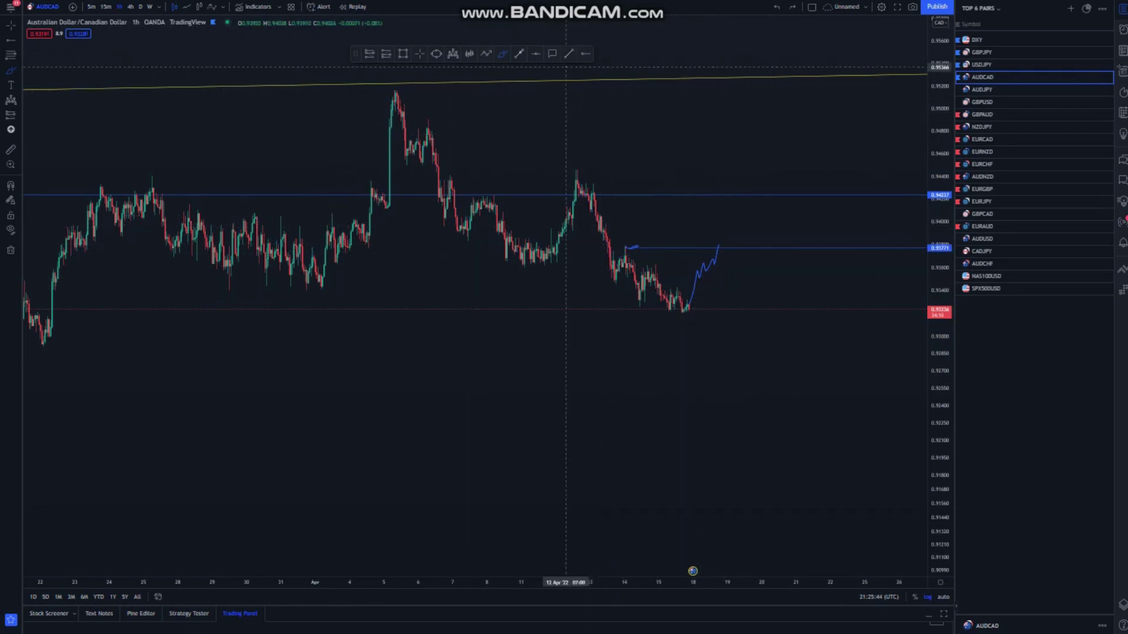
Brush a line beneath the mid-April lows and a projected drop from the 0.938 ray down to about 0.924
left_click_drag(631, 306, 714, 319)
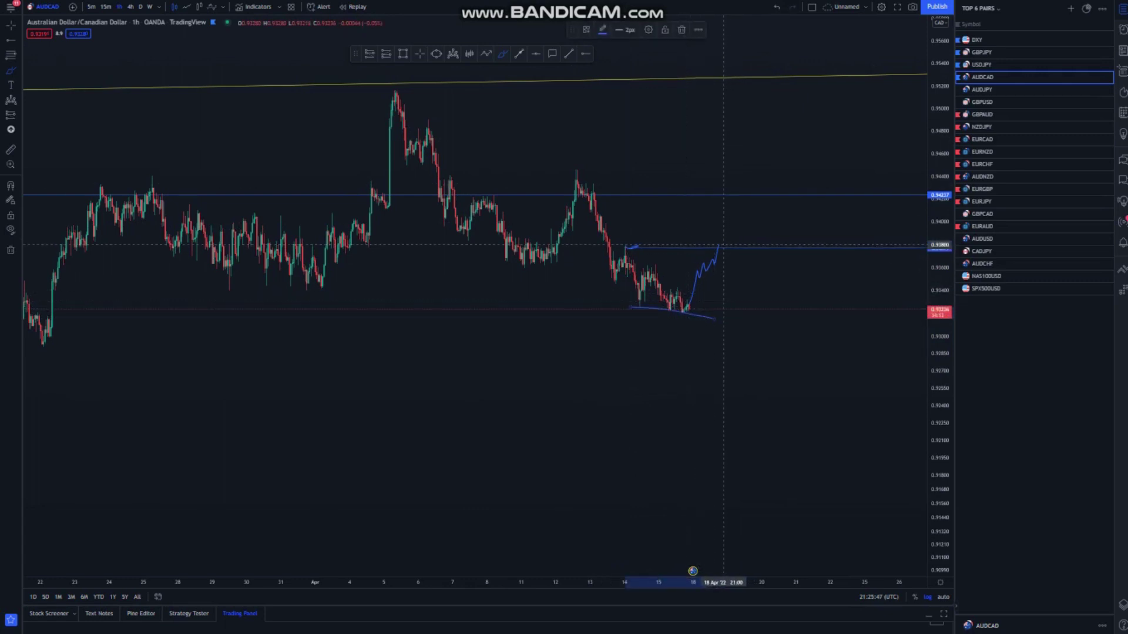
left_click_drag(722, 245, 789, 415)
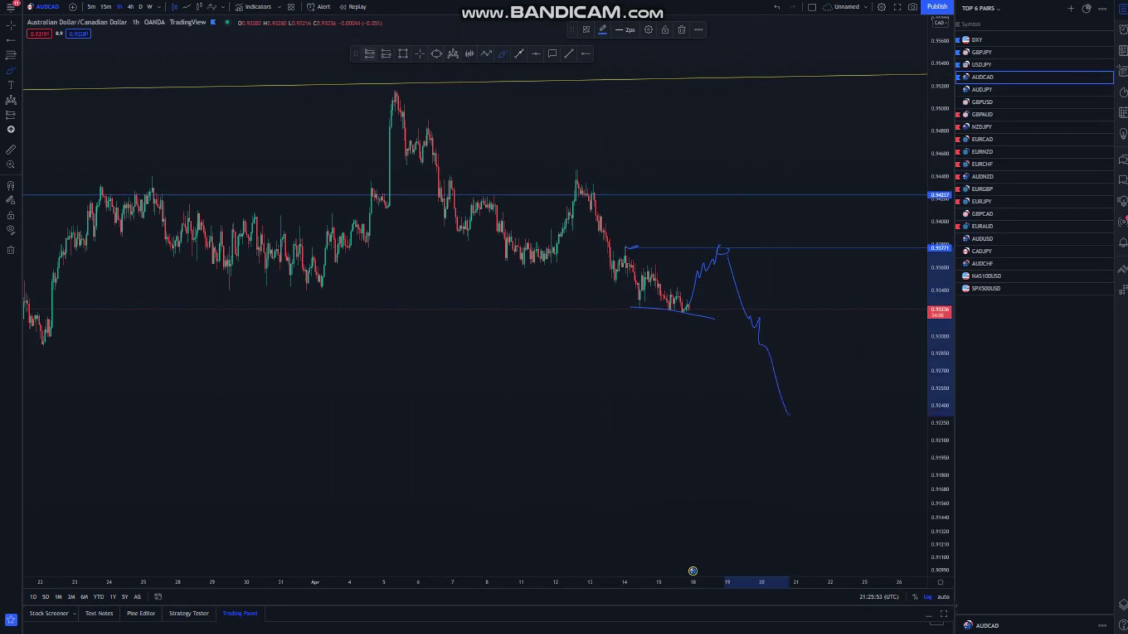
Place a short position with its entry at about 0.937 by the projected turn, and set its stop at about 0.939
left_click(729, 254)
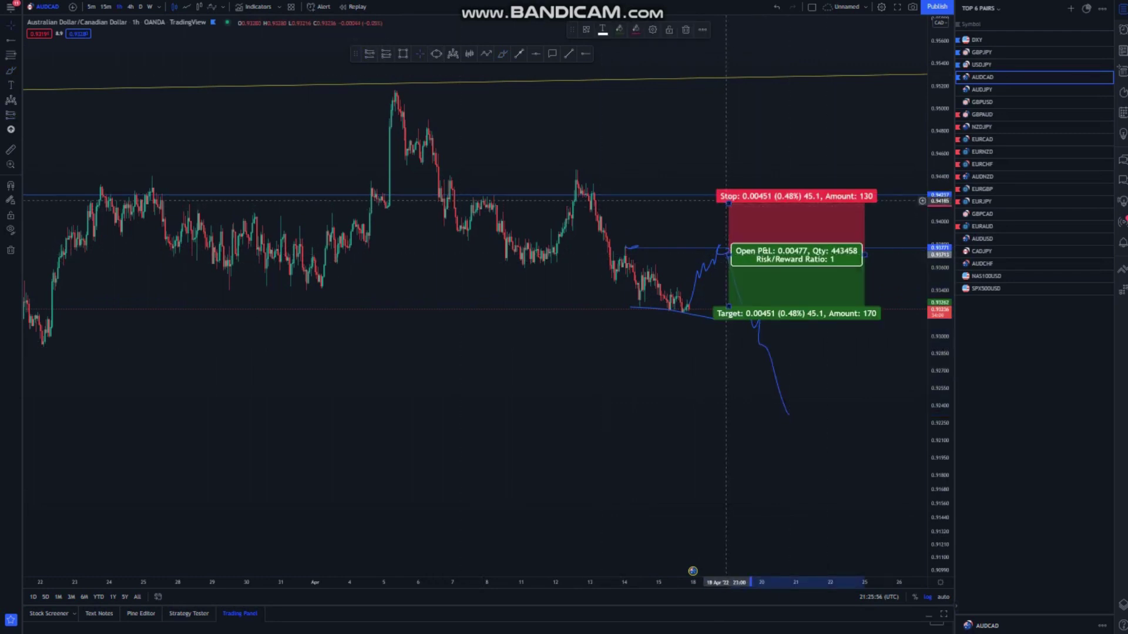
left_click_drag(729, 201, 729, 234)
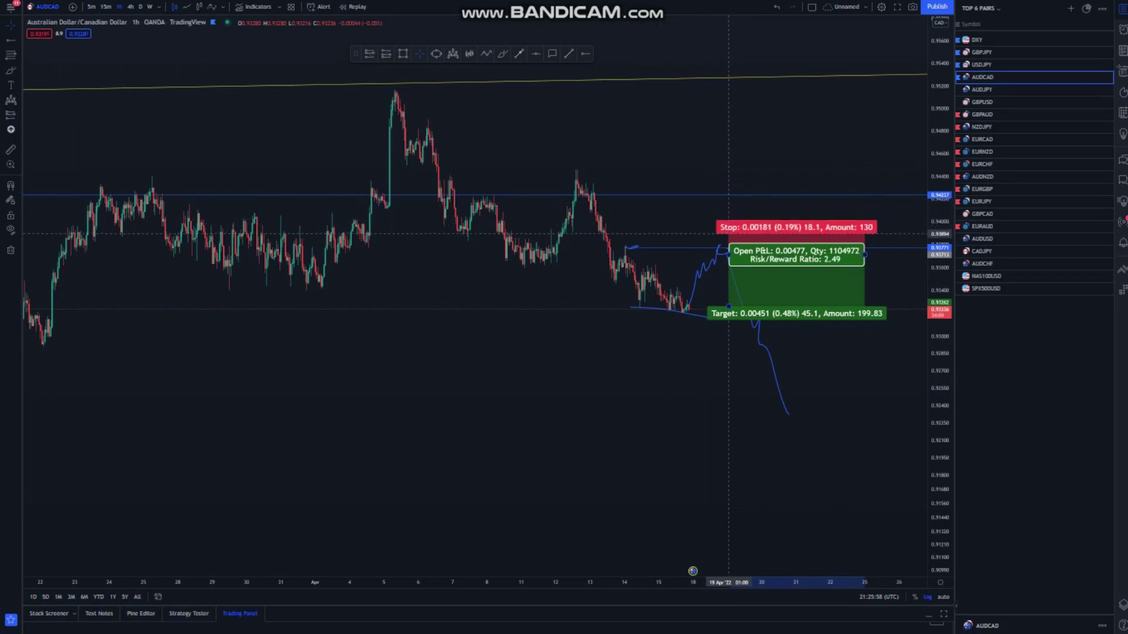
Extend the short position's target to about 0.932, just below the mid-April lows
left_click_drag(708, 288, 681, 278)
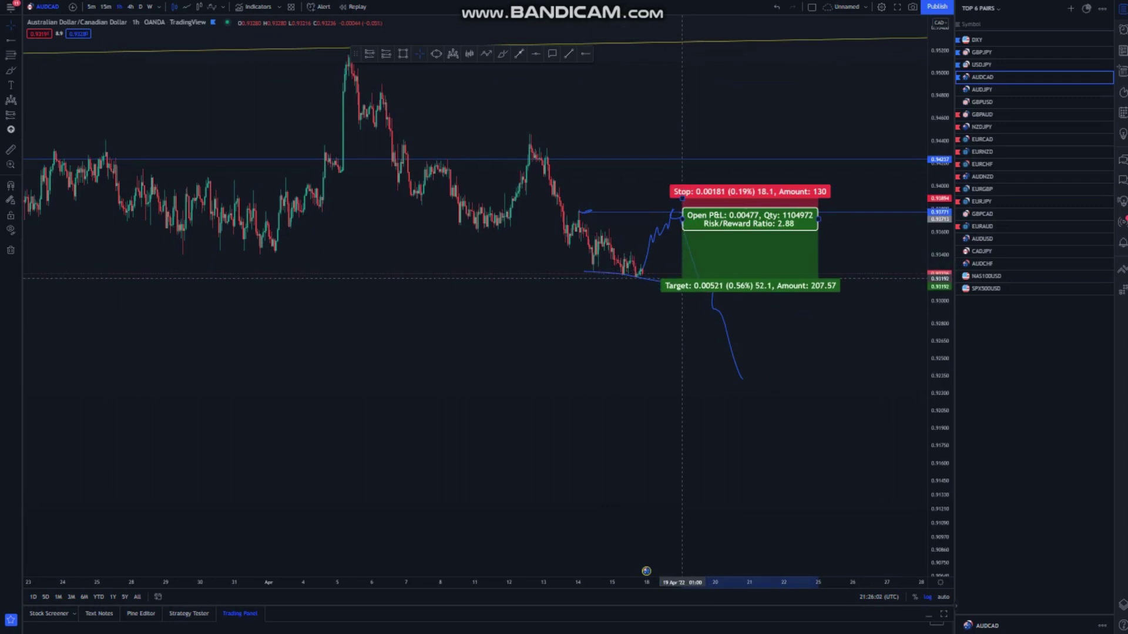
left_click(675, 354)
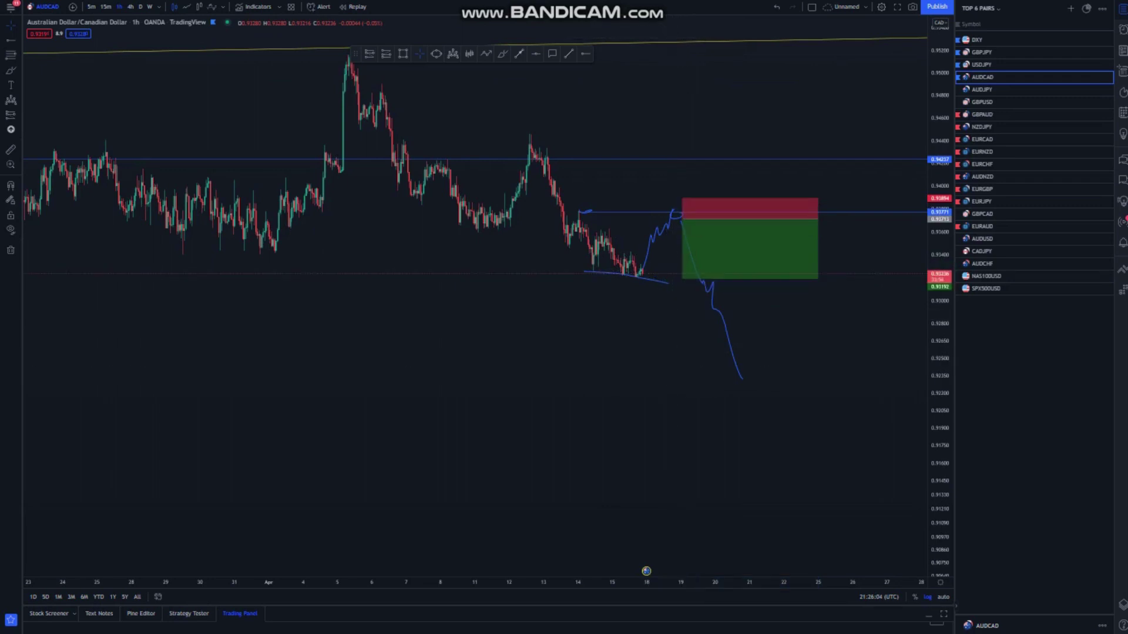
scroll(505, 571, "down", 2)
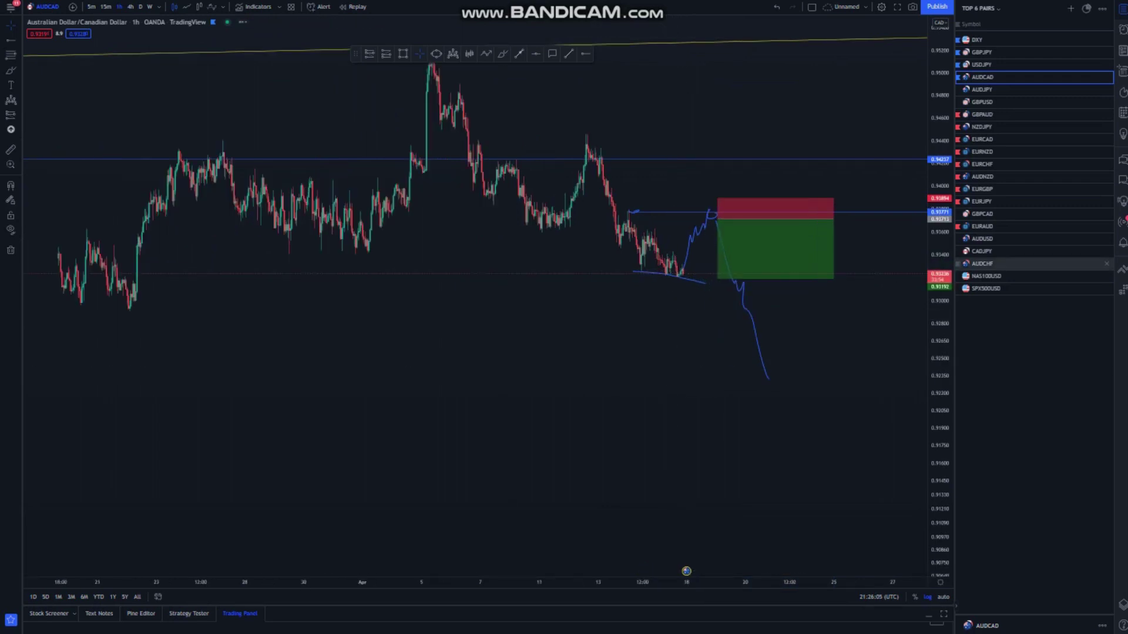
On the four-hour chart, extend the short position's target to about 0.892 by the late-January low, and delete the position
left_click_drag(939, 120, 940, 228)
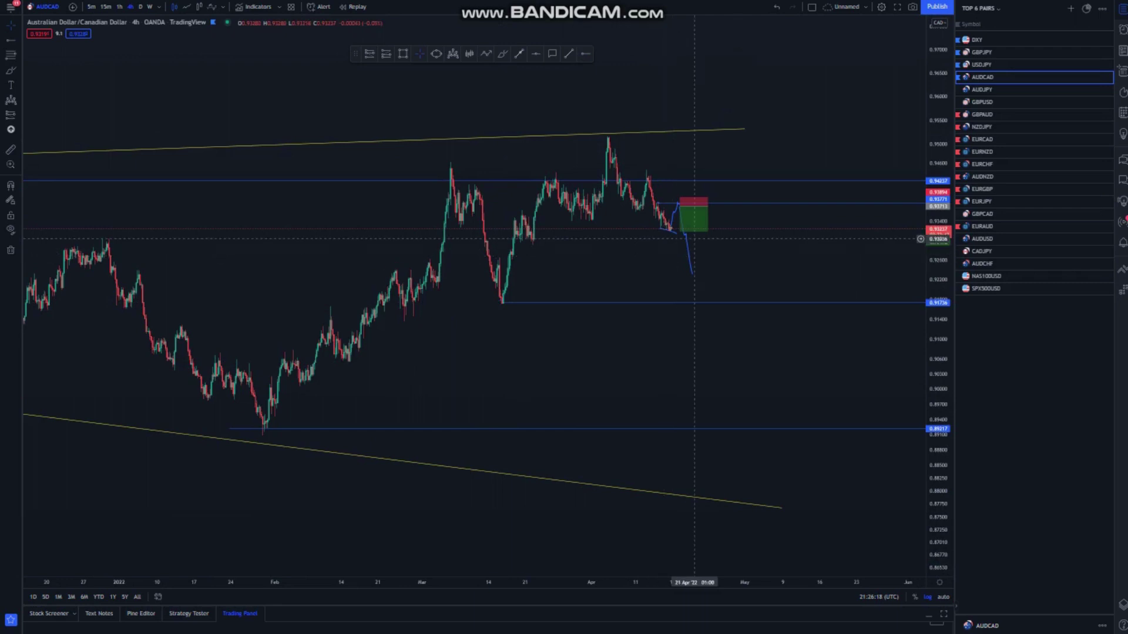
mouse_move(681, 231)
left_click_drag(681, 231, 679, 430)
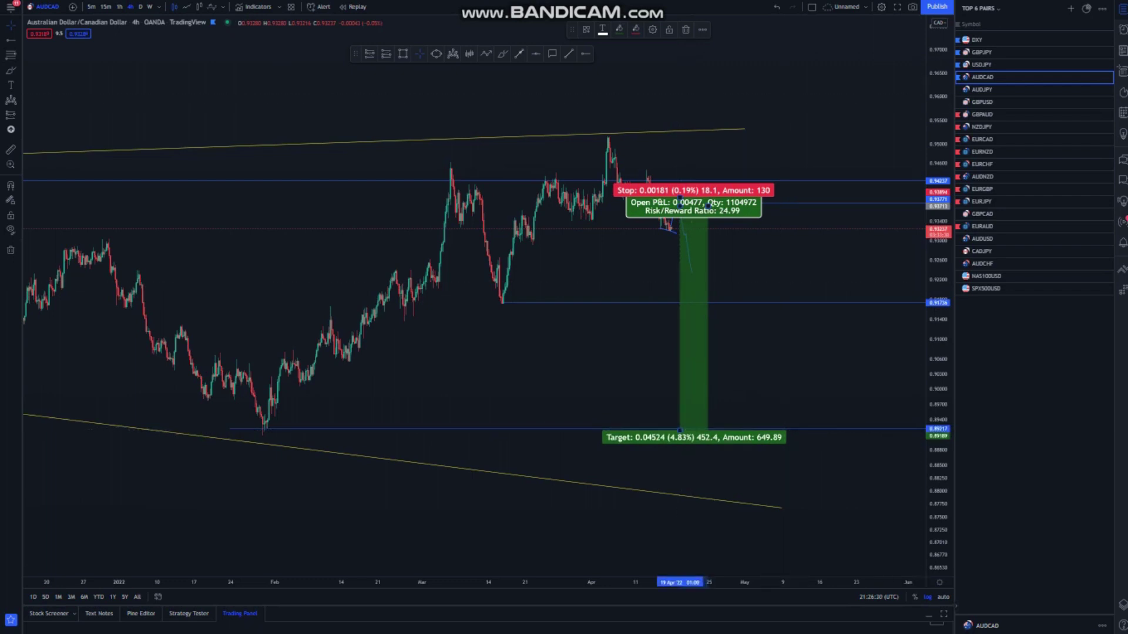
scroll(693, 191, "up", 2)
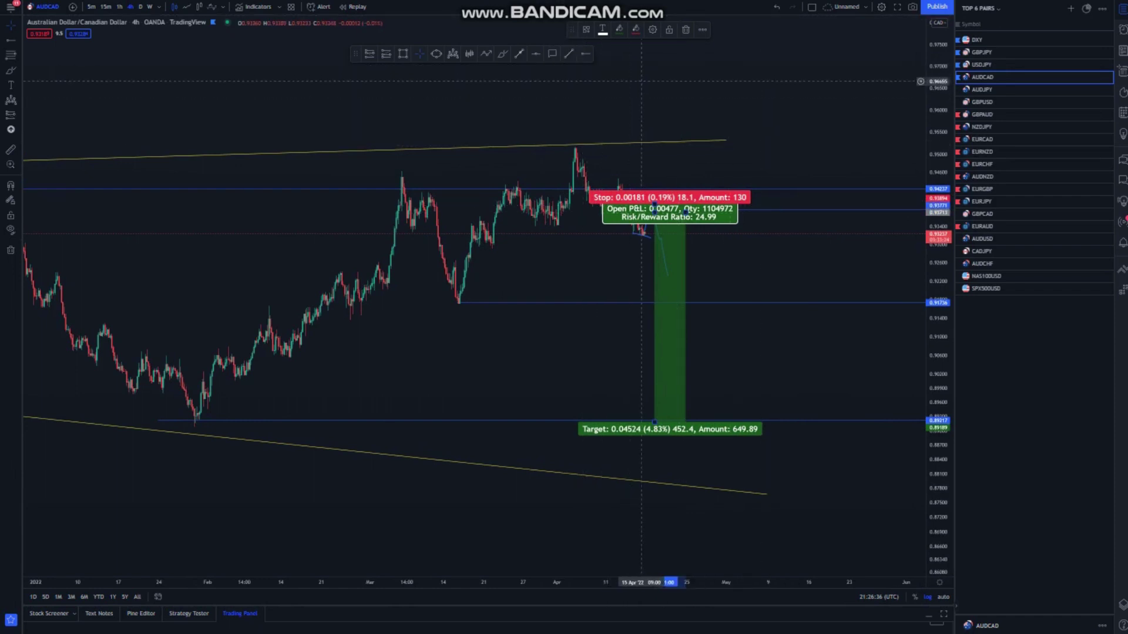
key("Delete")
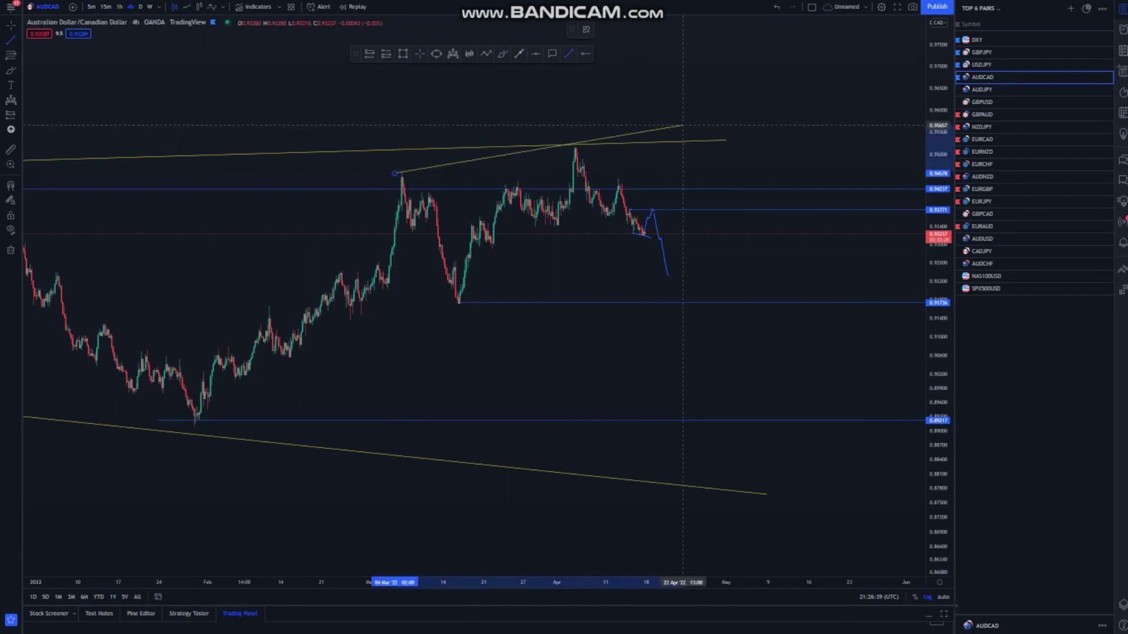
Draw a trend line from the early March high across the April high, and pull the older upper trend line's end back to 23 March
left_click(707, 128)
left_click_drag(726, 140, 501, 134)
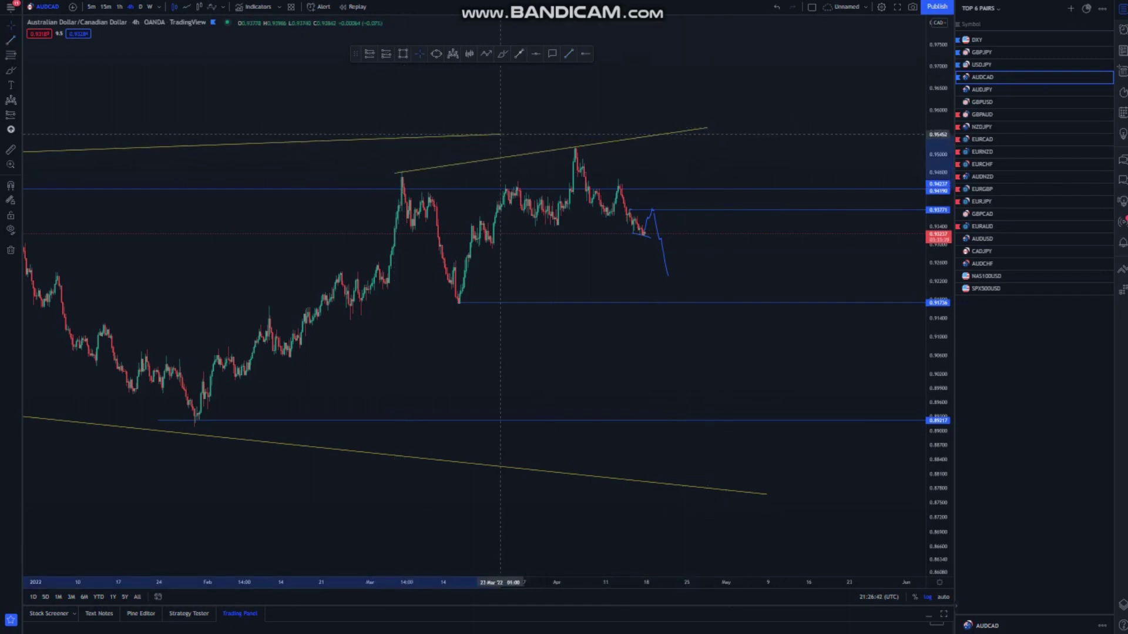
Draw a rising trend line from the 15 March low at about 0.918 beneath the latest price to about 0.938 in early May
key("alt+t")
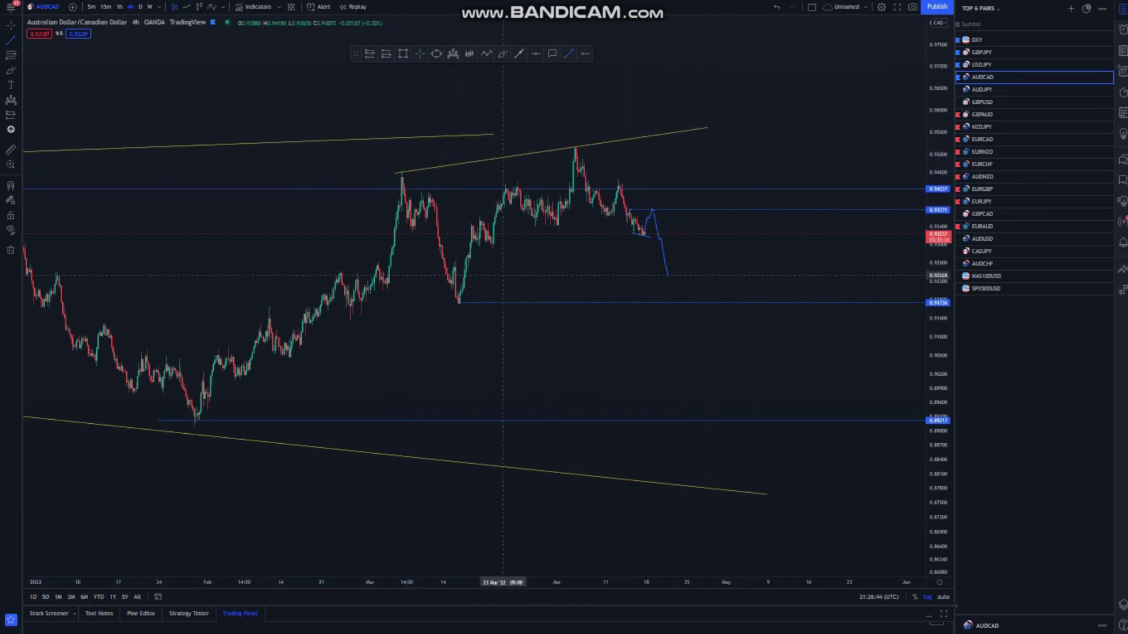
left_click(459, 300)
left_click(738, 206)
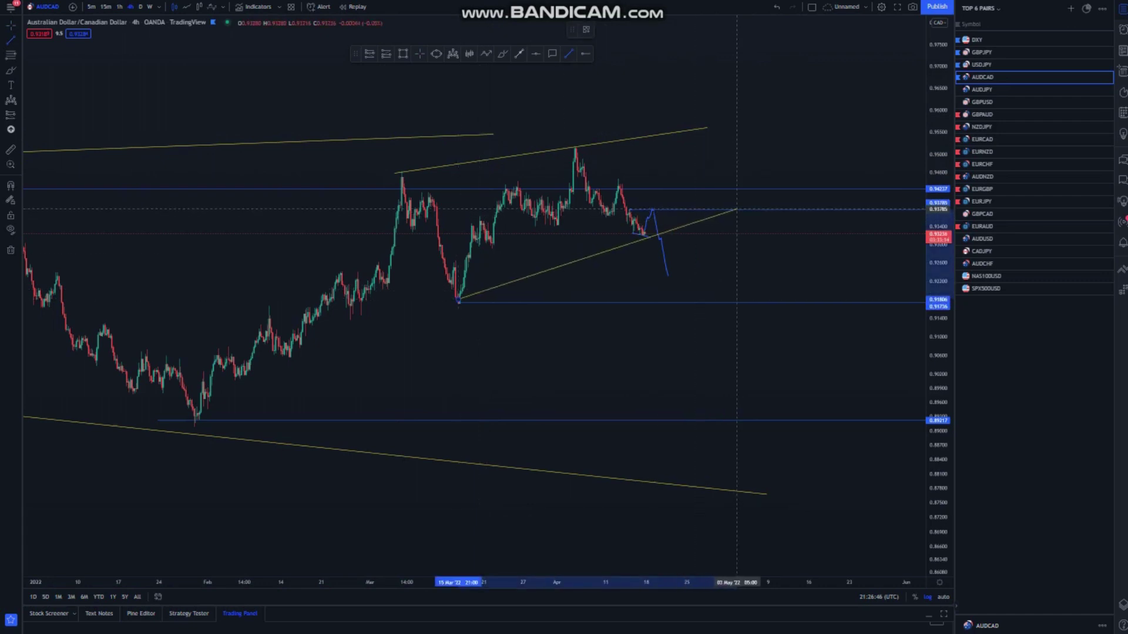
left_click(761, 242)
scroll(762, 245, "up", 3)
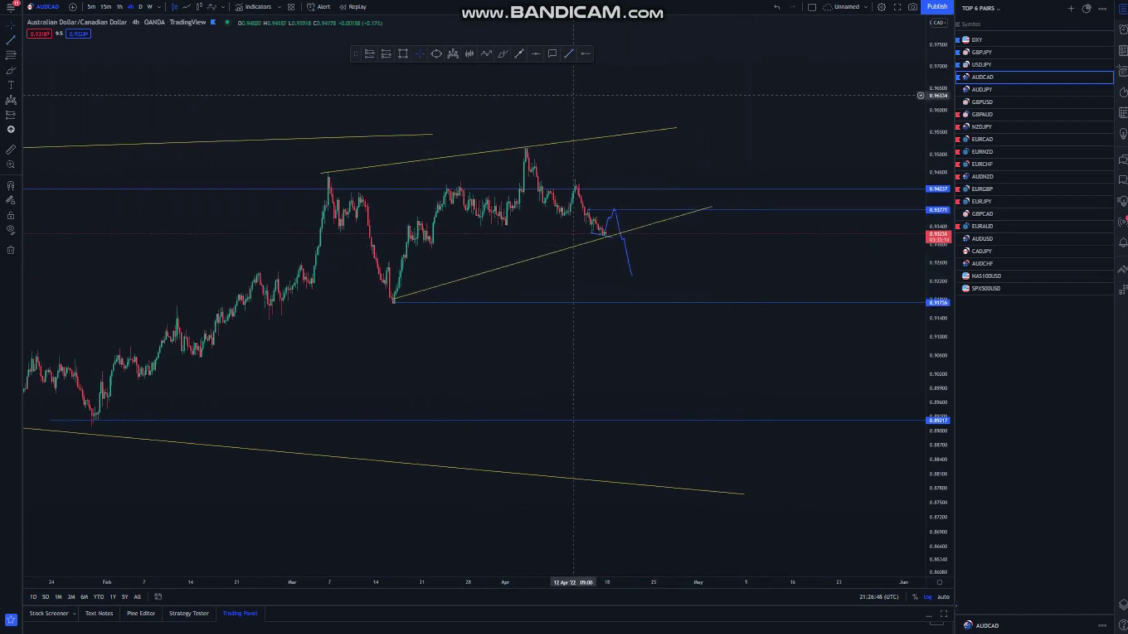
Brush a descending channel around the April decline, and mark the March and April highs on the upper trend line
left_click(502, 53)
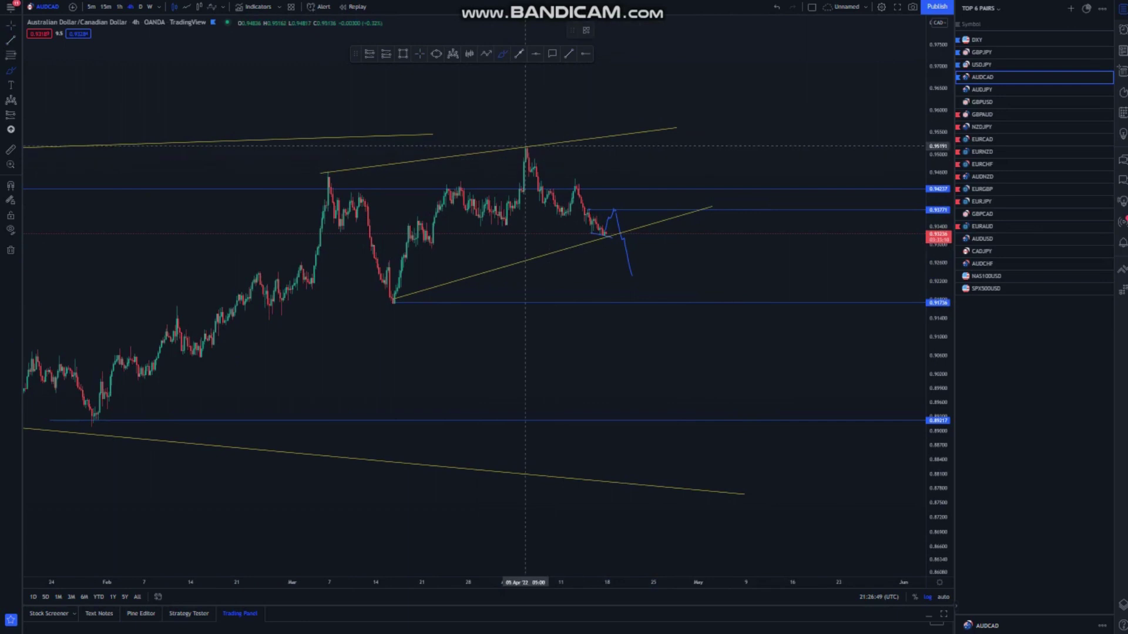
left_click_drag(527, 147, 610, 216)
left_click_drag(534, 207, 596, 250)
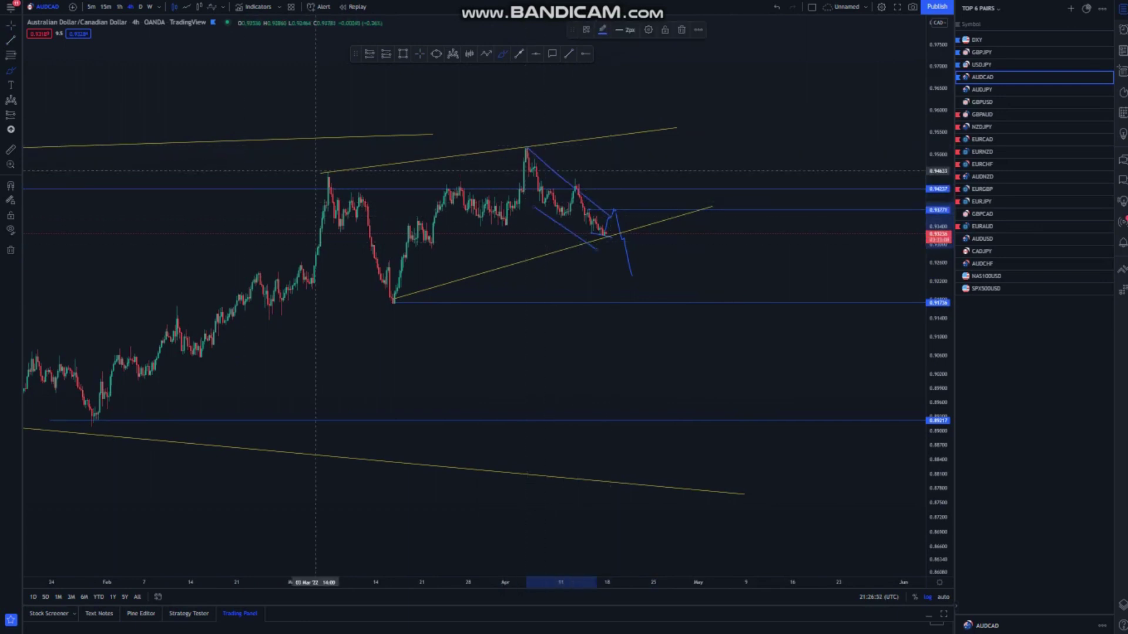
left_click_drag(322, 165, 345, 170)
left_click_drag(527, 142, 532, 148)
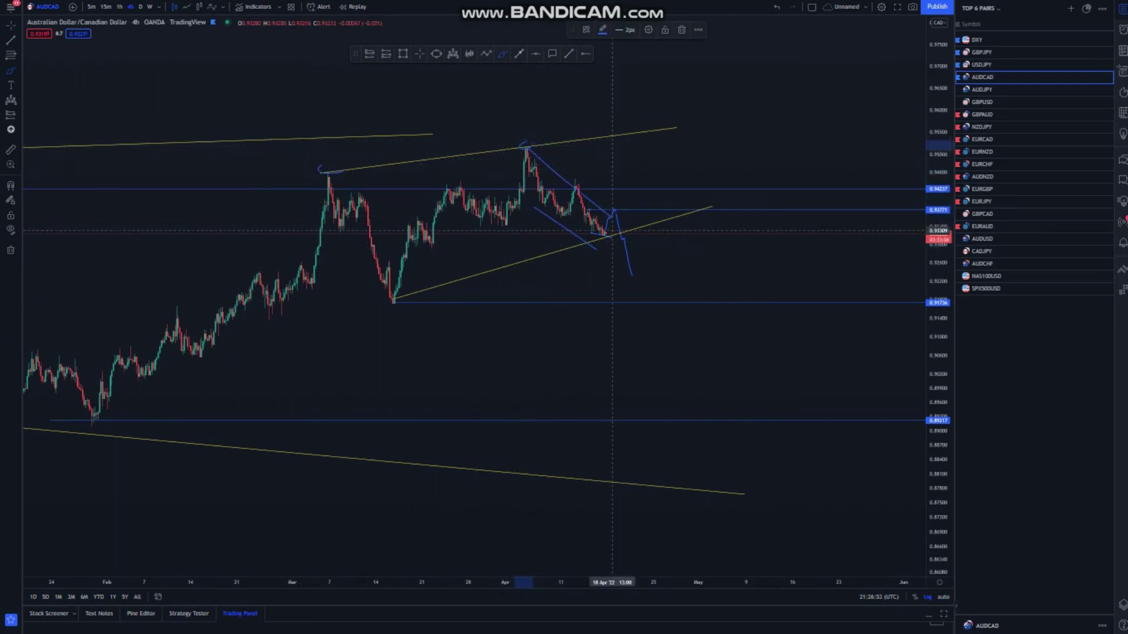
Brush a projected rise from the lower trend line to the upper one, followed by a drop to about 0.908
mouse_move(610, 239)
left_mouse_down()
mouse_move(628, 150)
mouse_move(659, 125)
mouse_move(732, 347)
left_mouse_up()
scroll(605, 235, "down", 1)
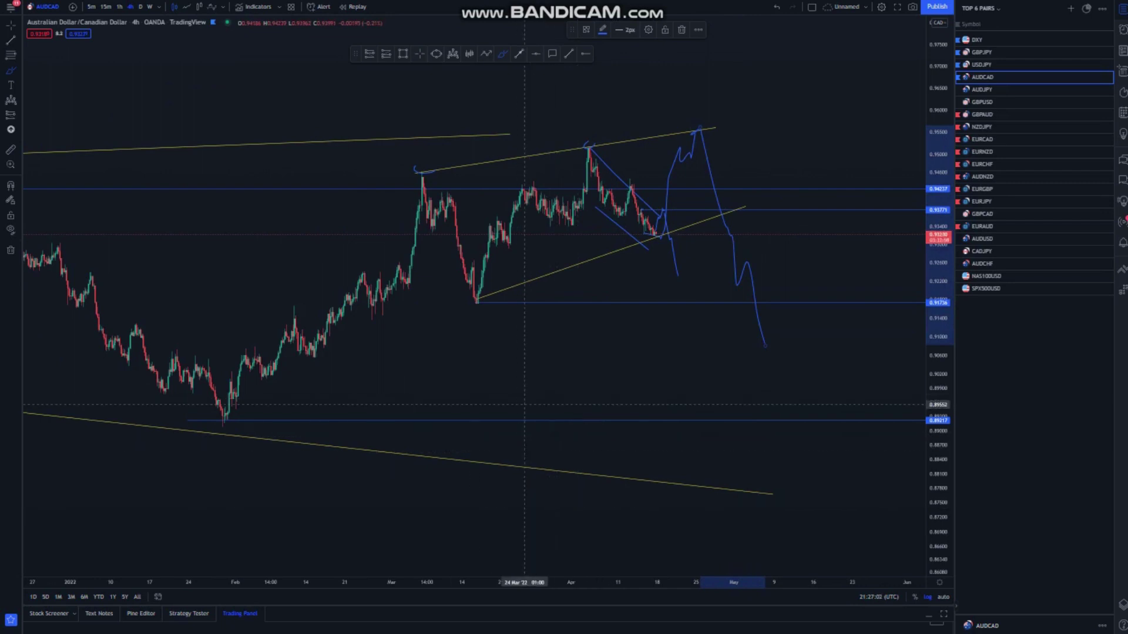
left_click_drag(939, 194, 938, 505)
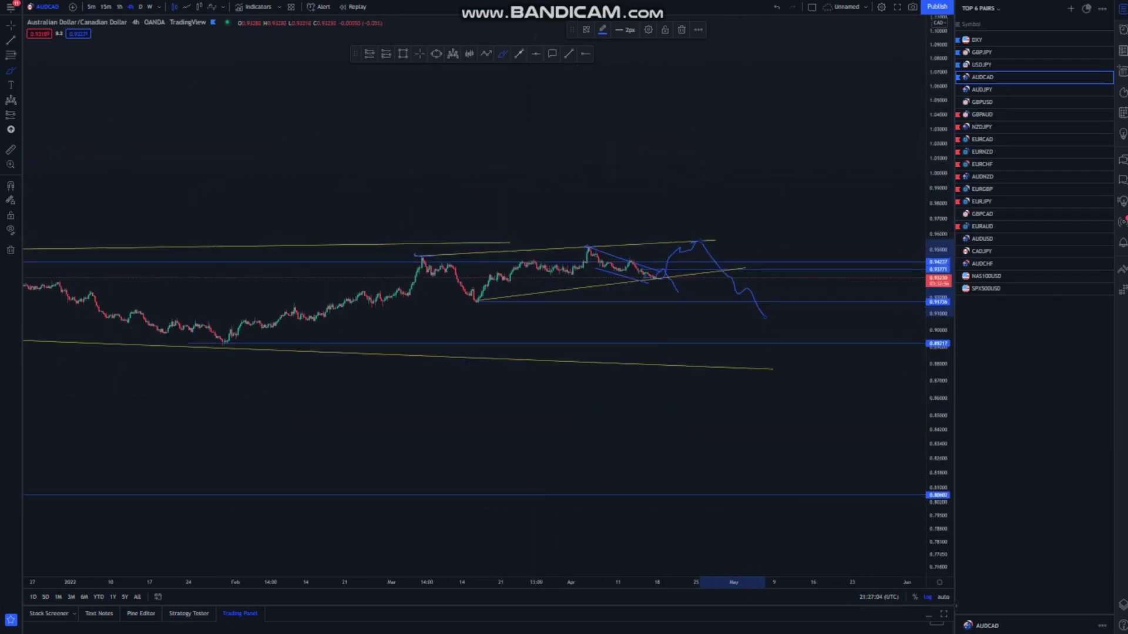
scroll(470, 293, "down", 5)
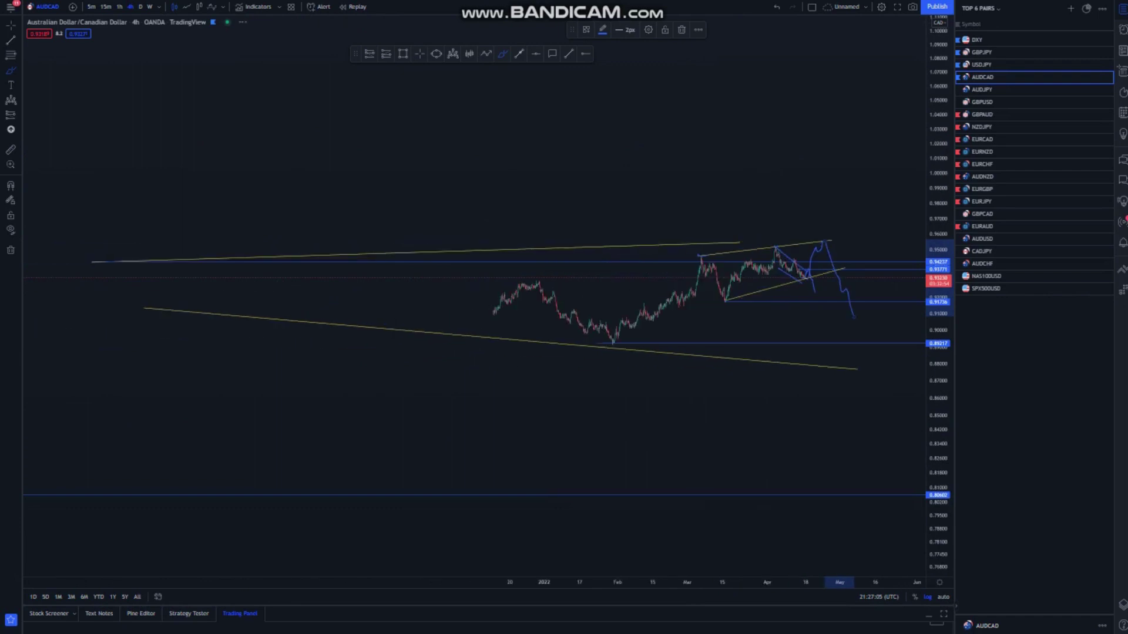
left_click_drag(939, 499, 938, 191)
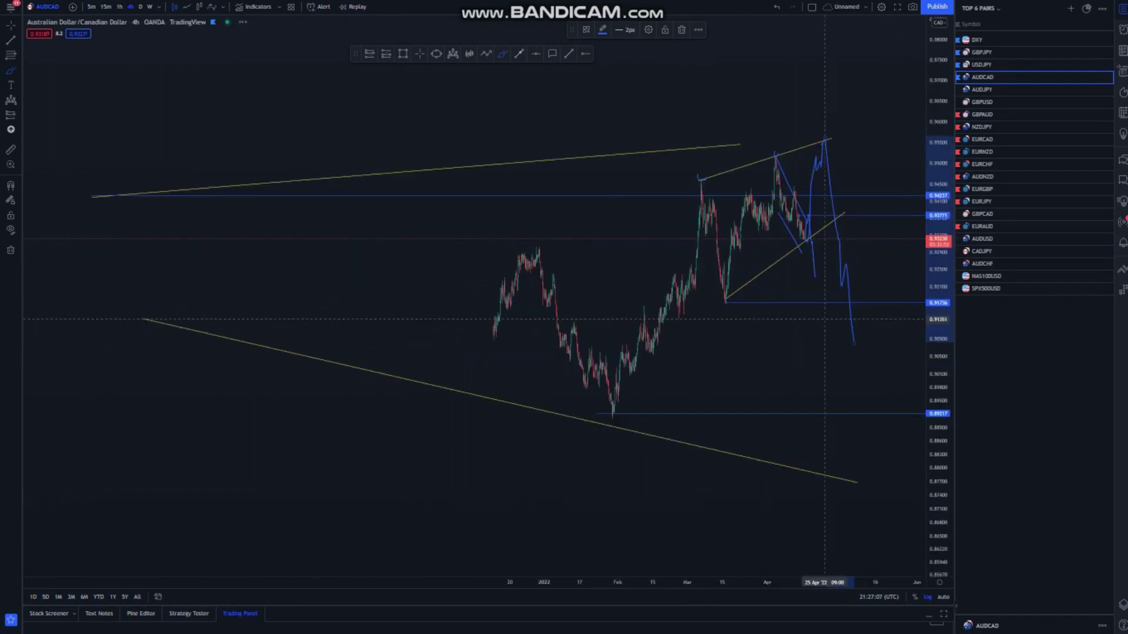